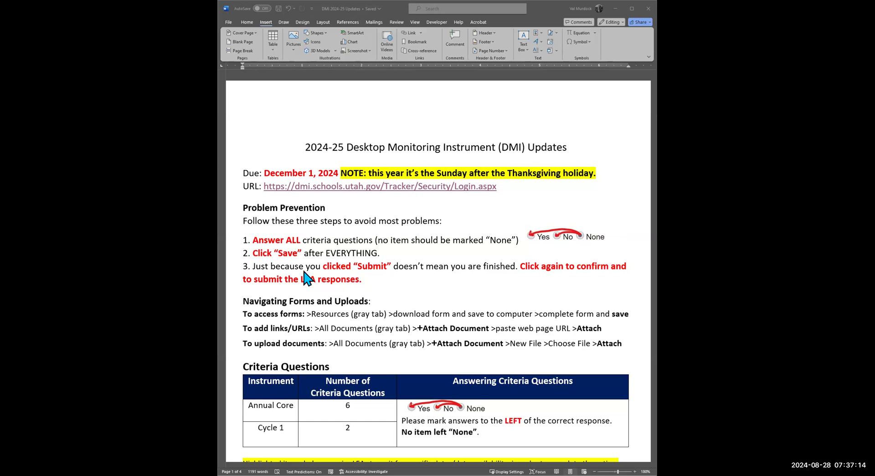
# - Read through the 2024-25 Desktop Monitoring Instrument Updates document, from the problem prevention section to the login and instrument contacts at the end
pyautogui.scroll(-3, 306, 291)
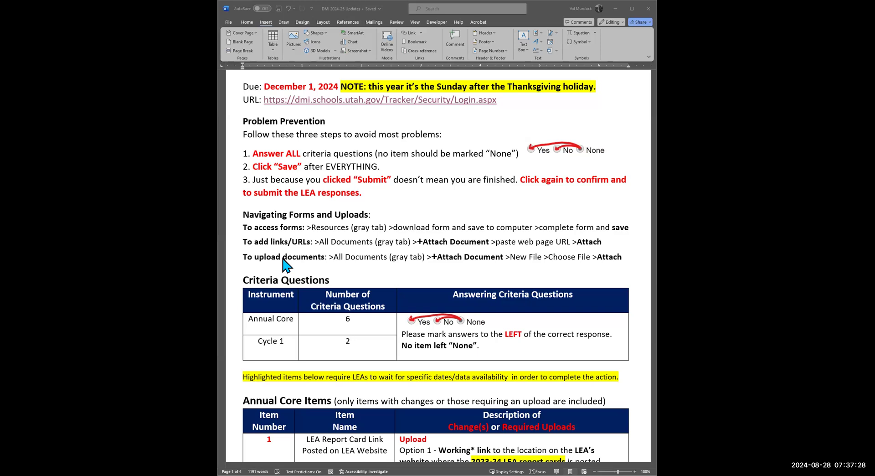
pyautogui.scroll(-1, 285, 264)
pyautogui.scroll(-2, 285, 264)
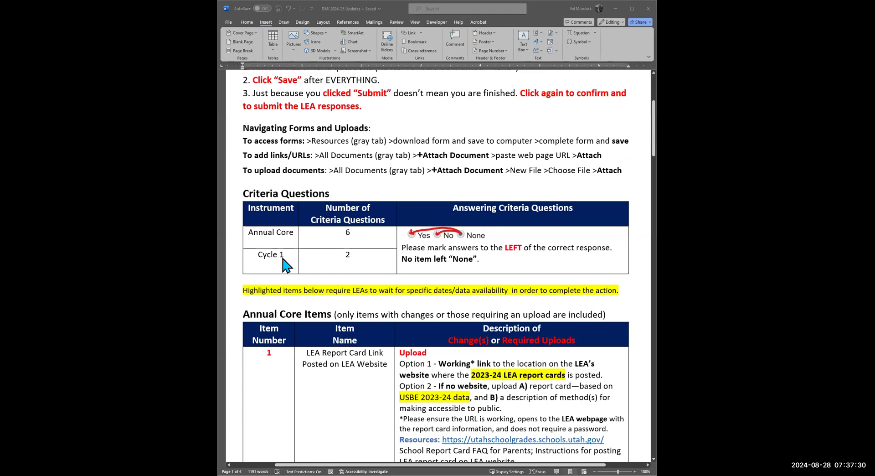
pyautogui.scroll(-1, 286, 264)
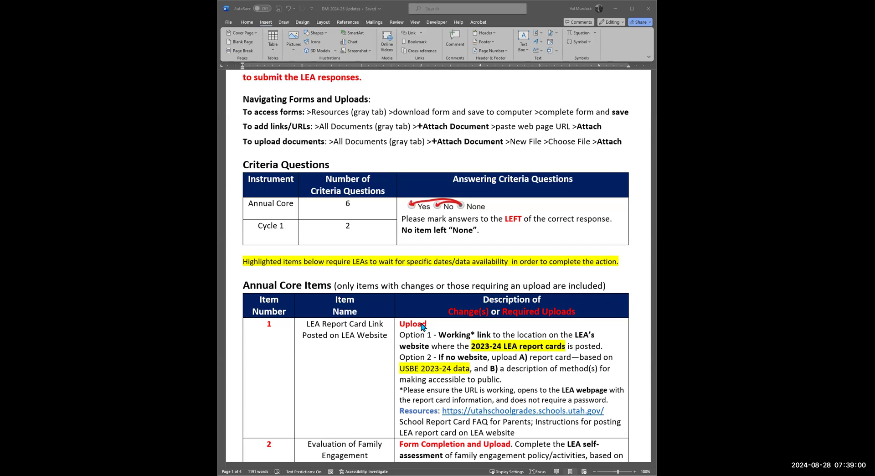
pyautogui.scroll(-2, 422, 326)
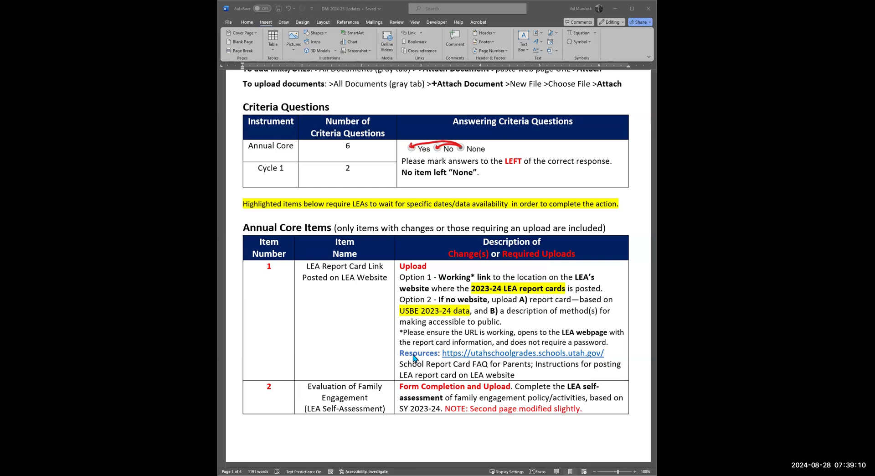
pyautogui.scroll(-2, 627, 176)
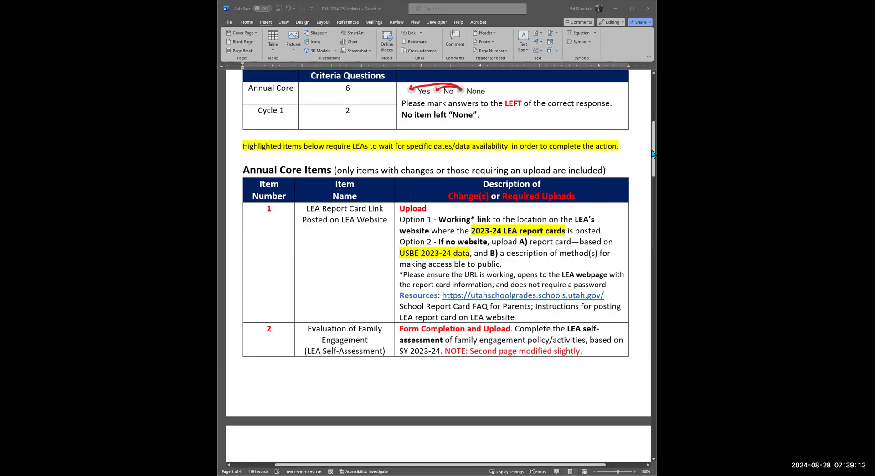
pyautogui.moveTo(652, 153); pyautogui.dragTo(651, 226)
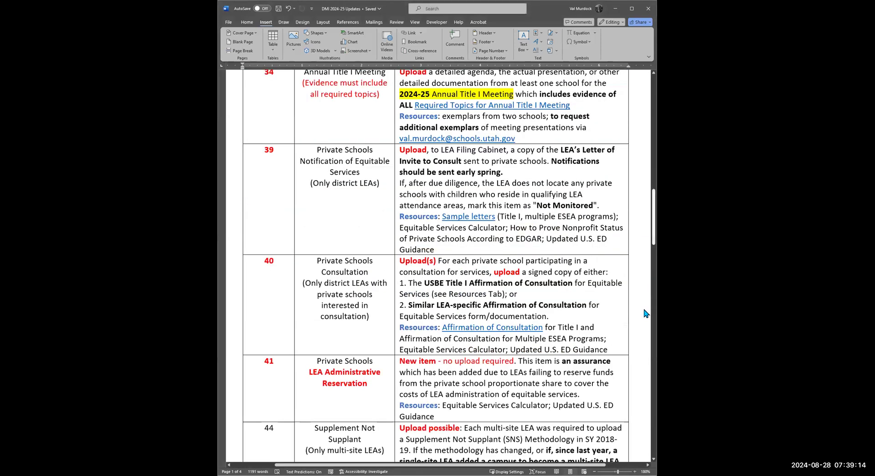
pyautogui.scroll(-20, 636, 364)
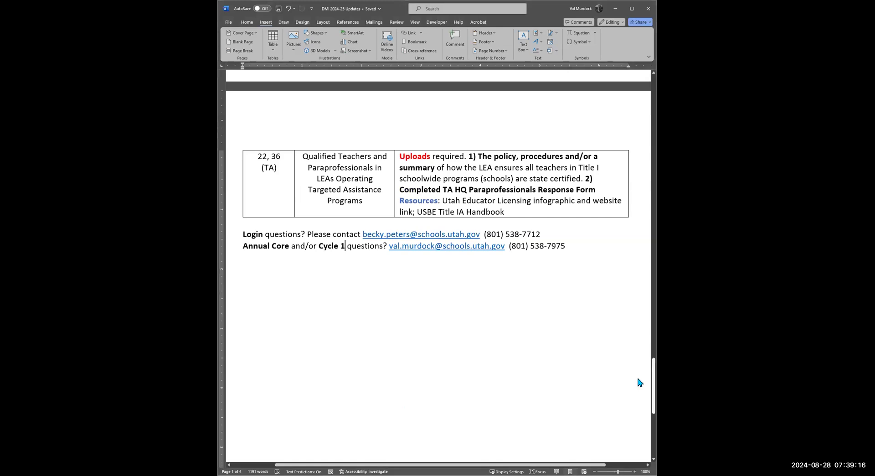
pyautogui.scroll(2, 636, 375)
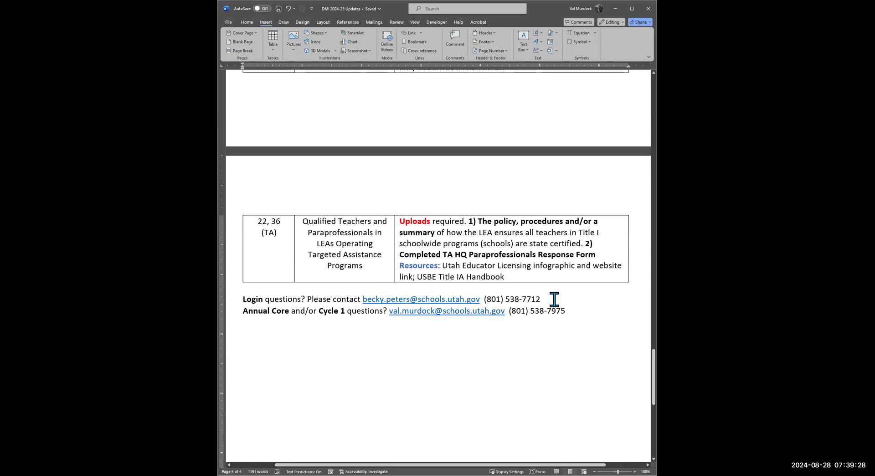
pyautogui.doubleClick(300, 329)
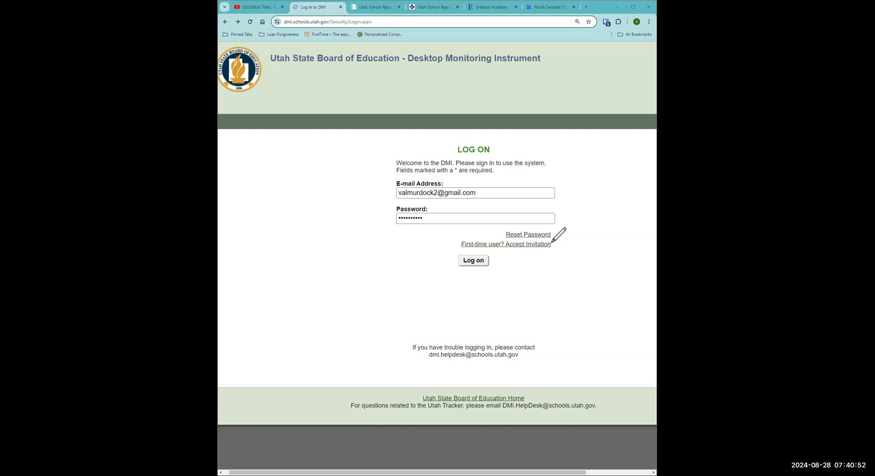
pyautogui.moveTo(551, 245); pyautogui.dragTo(558, 244)
pyautogui.moveTo(552, 234); pyautogui.dragTo(557, 232)
pyautogui.moveTo(433, 357); pyautogui.dragTo(514, 358)
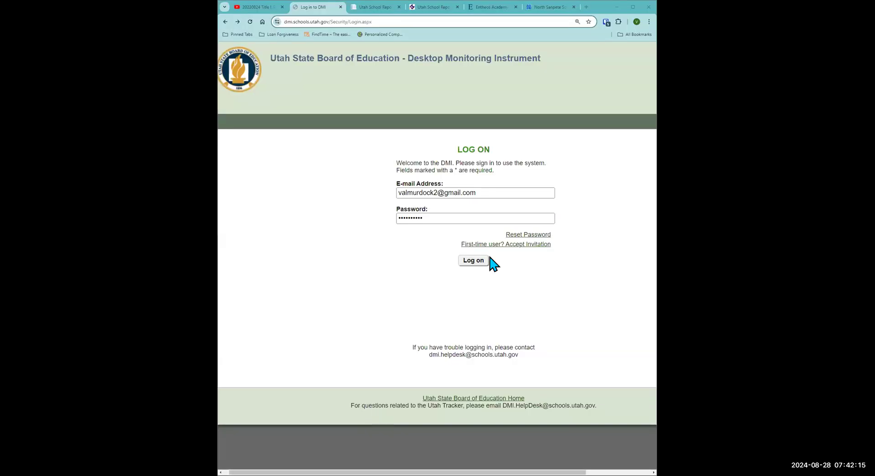
# - Log on to the Desktop Monitoring Instrument site in the browser and open the USBE Test District
pyautogui.click(479, 260)
pyautogui.click(635, 50)
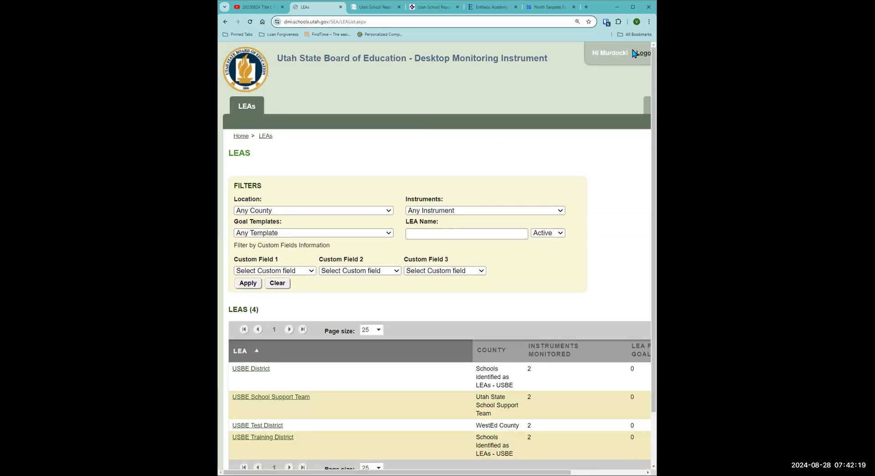
pyautogui.click(273, 426)
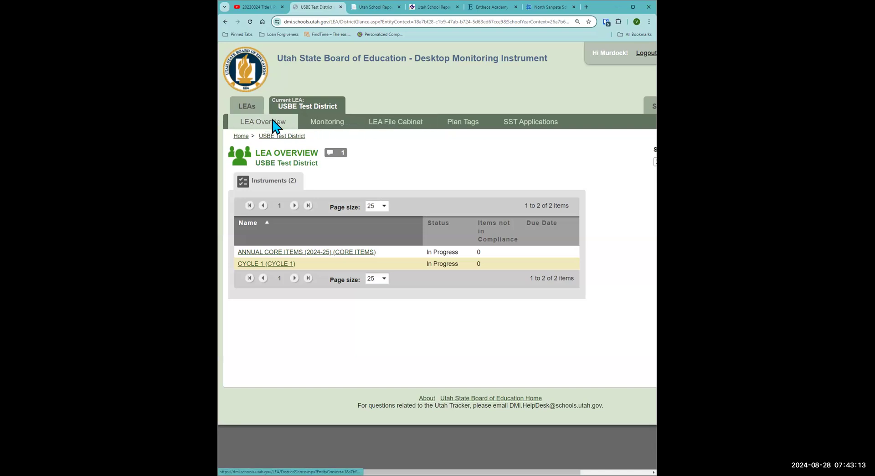
# - View the test district's LEA file cabinet and return to the LEA overview
pyautogui.click(380, 124)
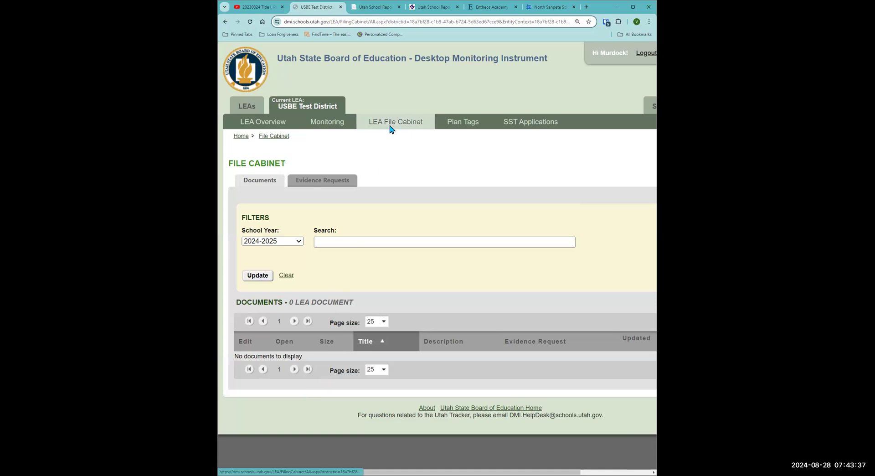
pyautogui.click(262, 122)
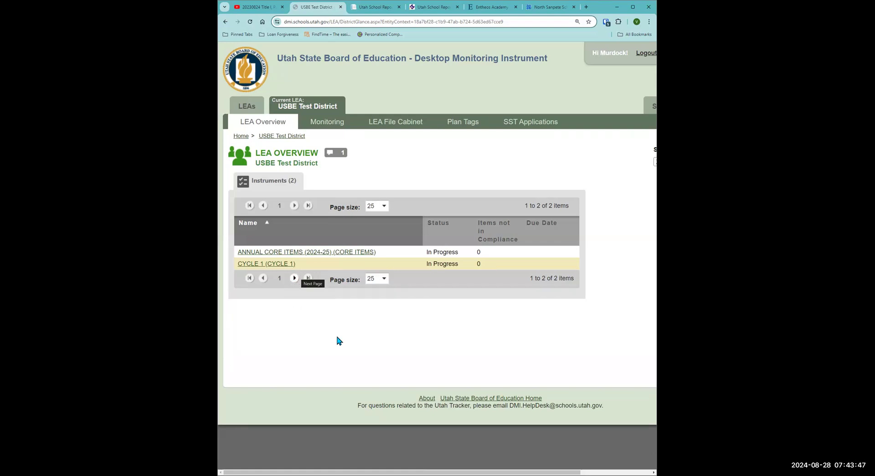
# - Reduce the browser page zoom to 125%
pyautogui.click(649, 21)
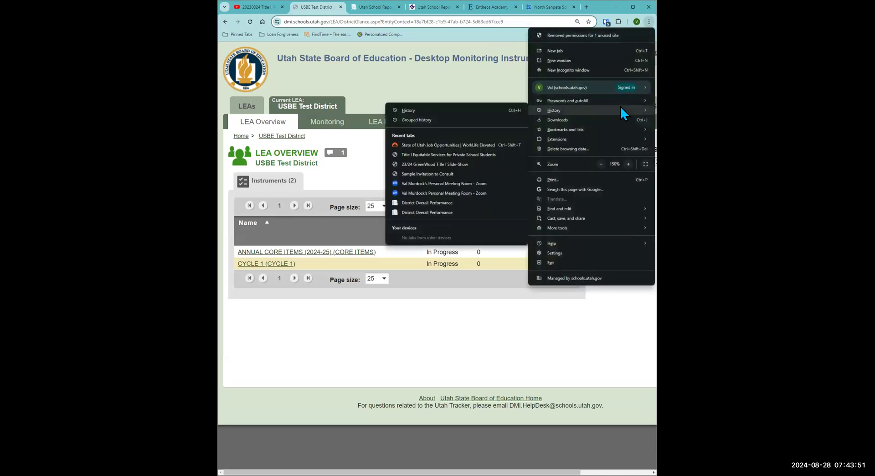
pyautogui.click(600, 164)
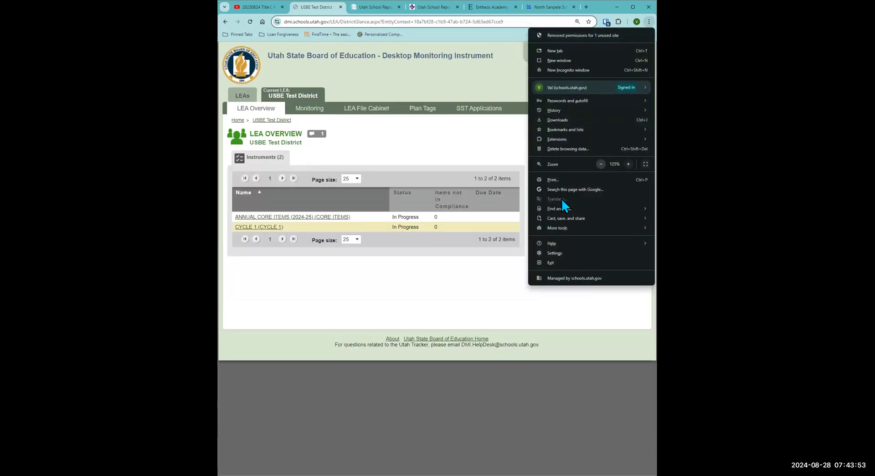
pyautogui.click(477, 271)
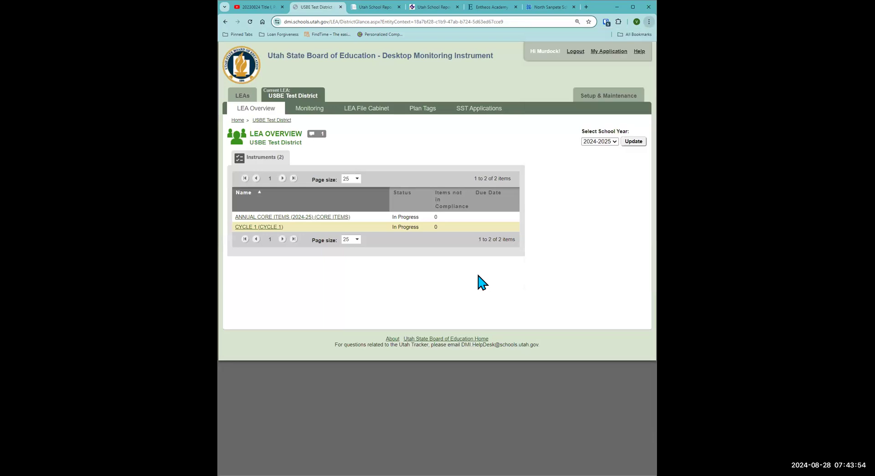
# - Switch the district to school year 2023-2024, view that year's file cabinet and return to the LEA overview
pyautogui.click(614, 143)
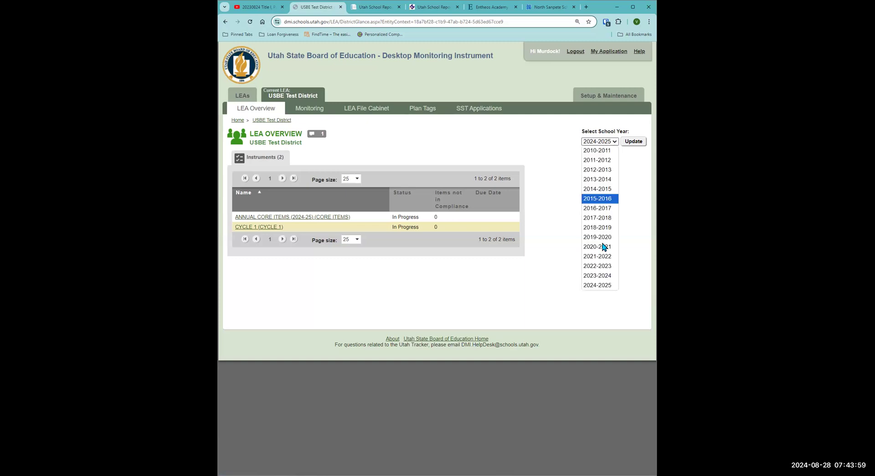
pyautogui.click(602, 276)
pyautogui.click(629, 141)
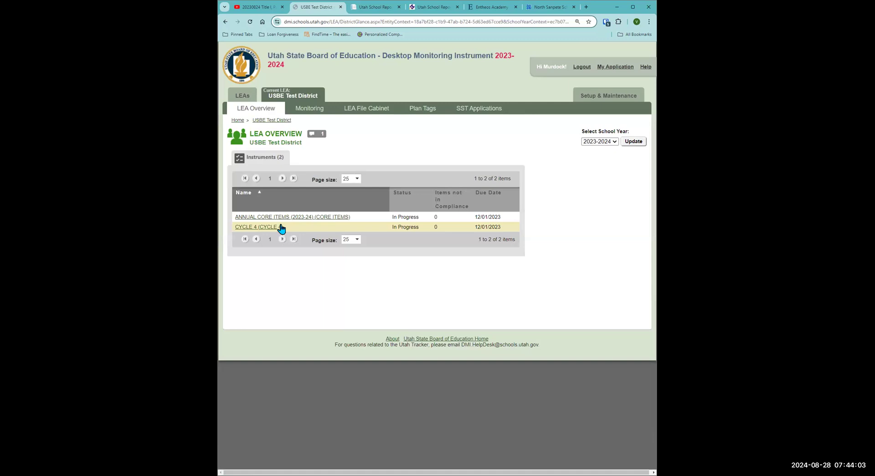
pyautogui.click(354, 111)
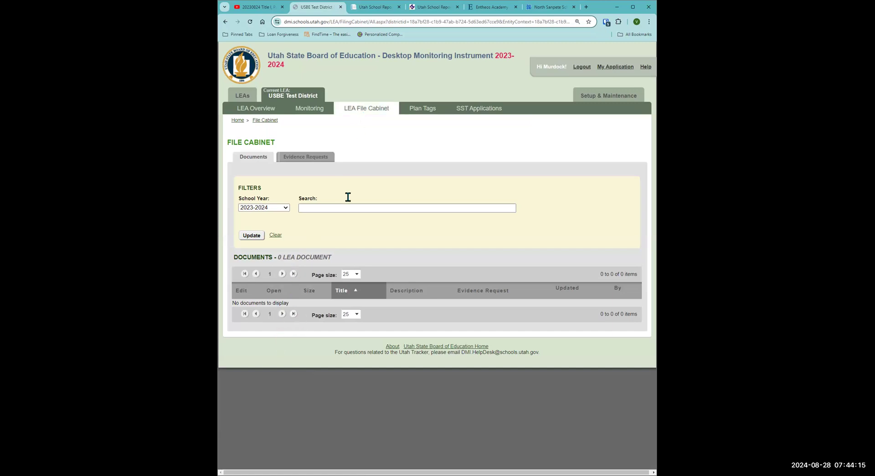
pyautogui.click(268, 114)
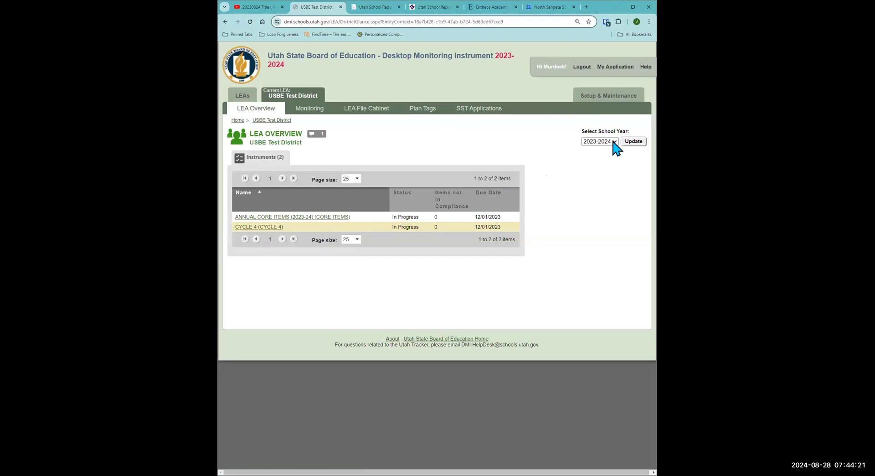
# - Set the school year back to 2024-2025 and open the ANNUAL CORE ITEMS (2024-25) instrument
pyautogui.click(600, 141)
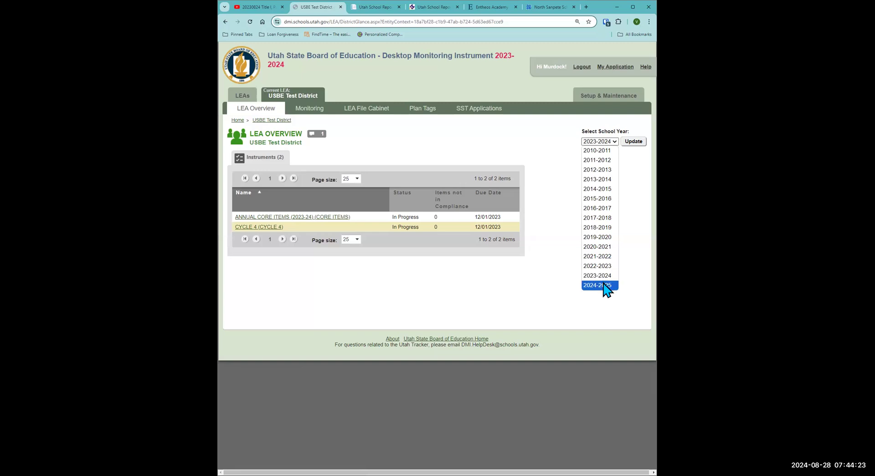
pyautogui.click(607, 287)
pyautogui.click(631, 142)
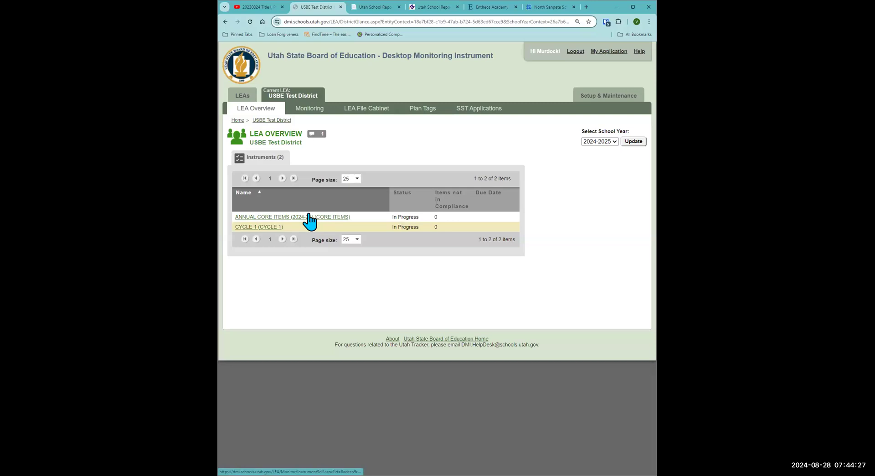
pyautogui.click(281, 217)
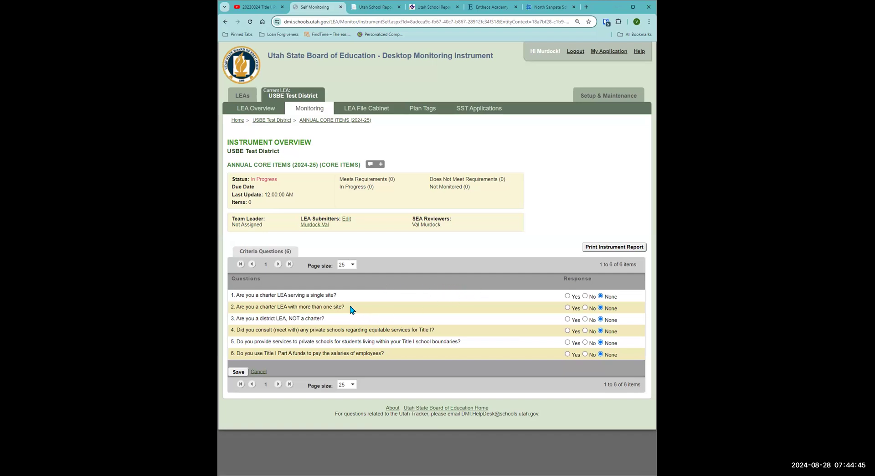
# - Try different Yes and No answers for criteria questions 1 to 3 about the LEA being a charter or district
pyautogui.click(568, 295)
pyautogui.click(585, 307)
pyautogui.click(585, 319)
pyautogui.click(585, 296)
pyautogui.click(567, 308)
pyautogui.click(567, 319)
pyautogui.click(585, 319)
pyautogui.click(585, 307)
# - Answer Yes to criteria questions 4 and 6, and try both Yes and No for question 5
pyautogui.click(585, 330)
pyautogui.click(567, 331)
pyautogui.click(567, 342)
pyautogui.click(585, 343)
pyautogui.click(567, 354)
# - Change the remaining criteria answers to Yes so all six questions are Yes, and save the responses
pyautogui.click(567, 295)
pyautogui.click(567, 307)
pyautogui.click(568, 342)
pyautogui.click(238, 372)
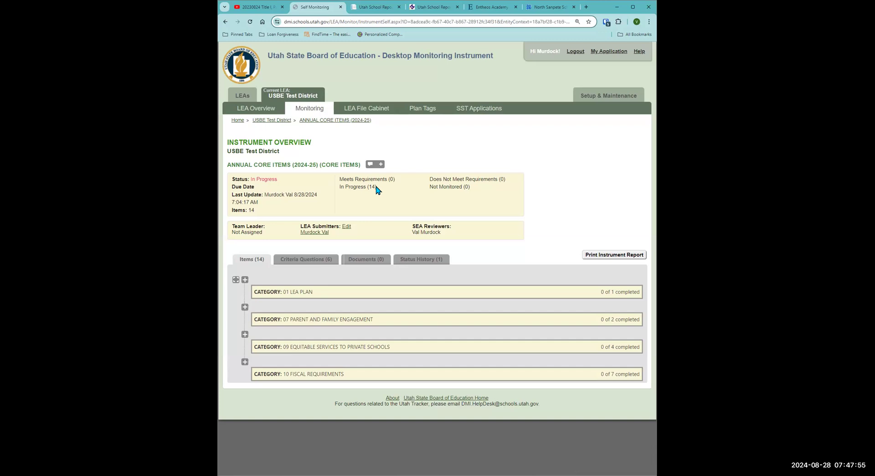
# - Review the saved criteria answers, return to the instrument's items and expand all categories
pyautogui.click(297, 259)
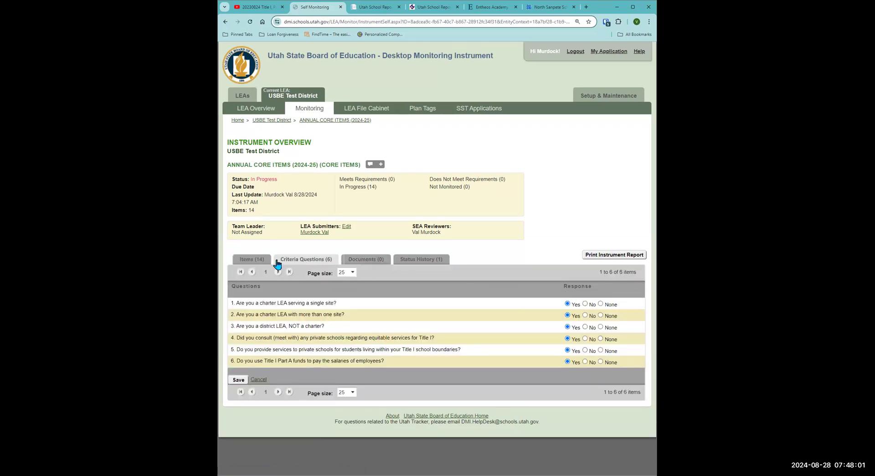
pyautogui.click(258, 259)
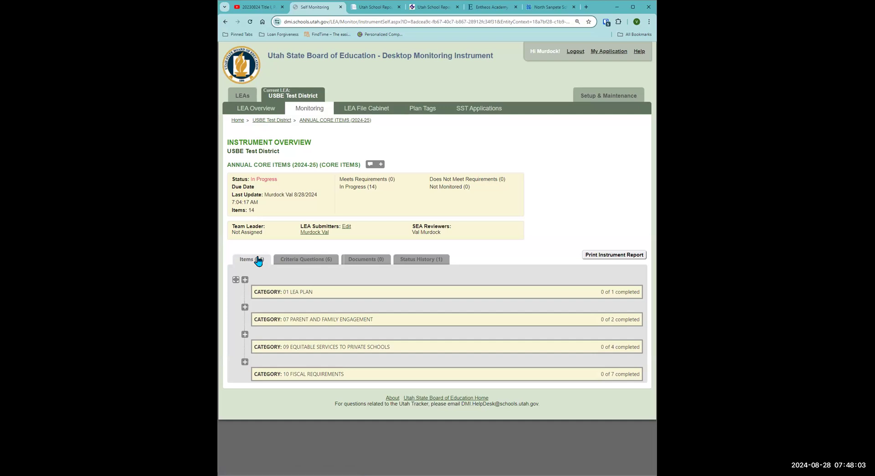
pyautogui.click(235, 279)
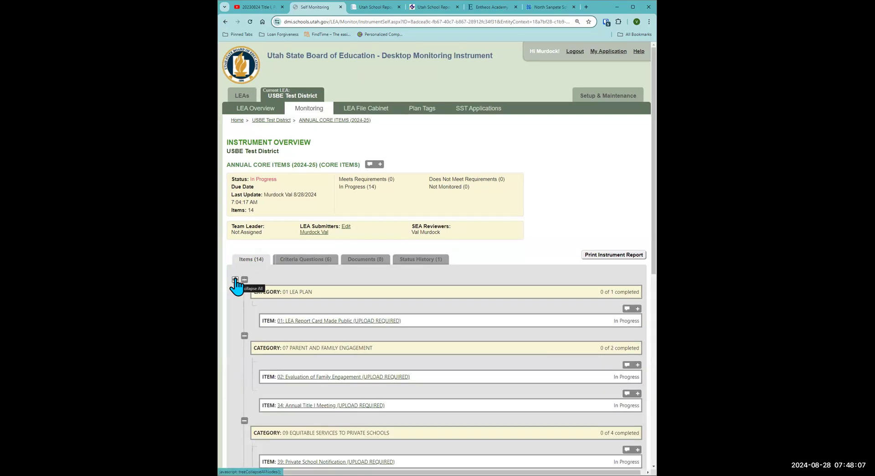
pyautogui.click(235, 279)
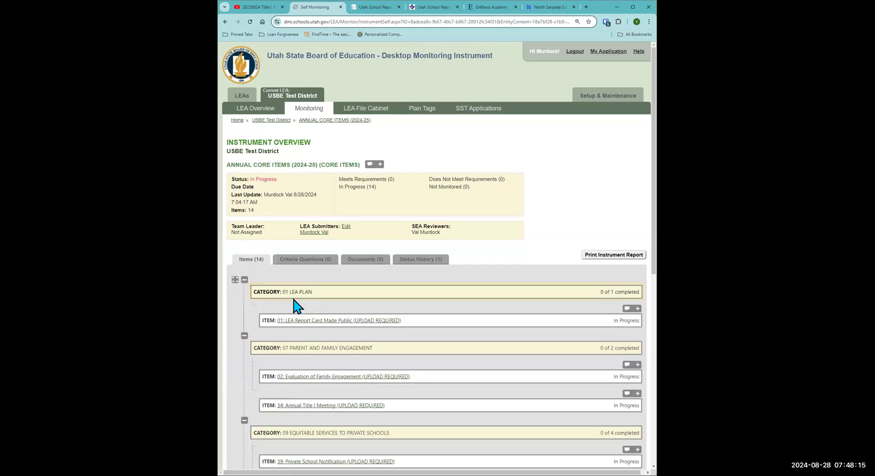
# - Look through the expanded categories and open item 01: LEA Report Card Made Public (UPLOAD REQUIRED)
pyautogui.scroll(-3, 358, 309)
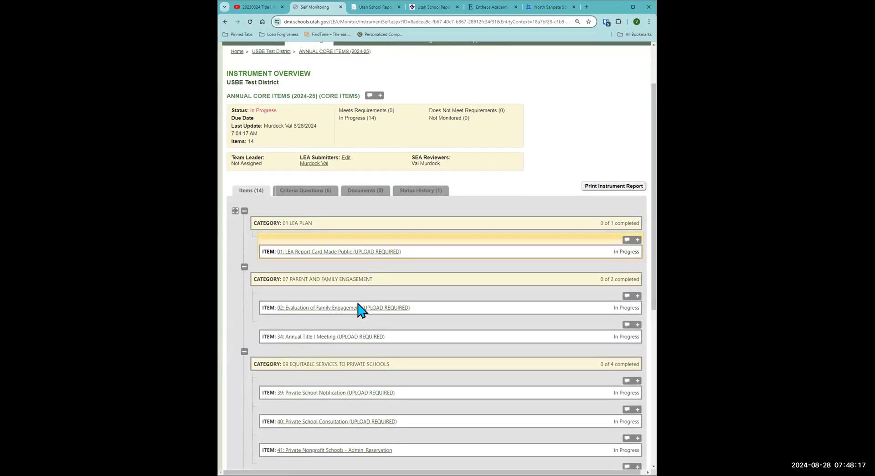
pyautogui.scroll(-5, 358, 304)
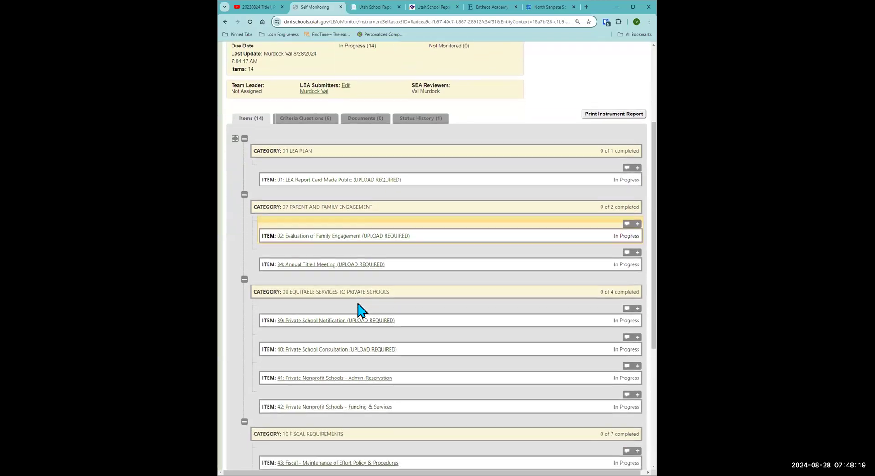
pyautogui.scroll(-1, 358, 305)
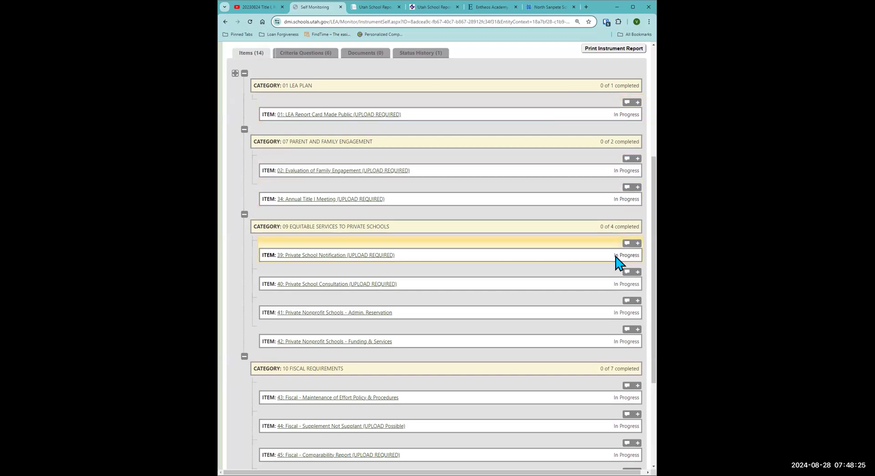
pyautogui.scroll(-3, 617, 421)
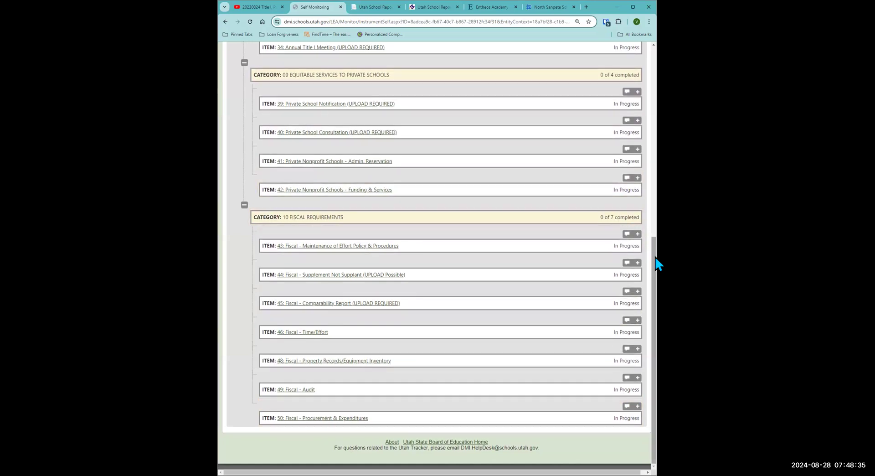
pyautogui.moveTo(656, 257); pyautogui.dragTo(652, 66)
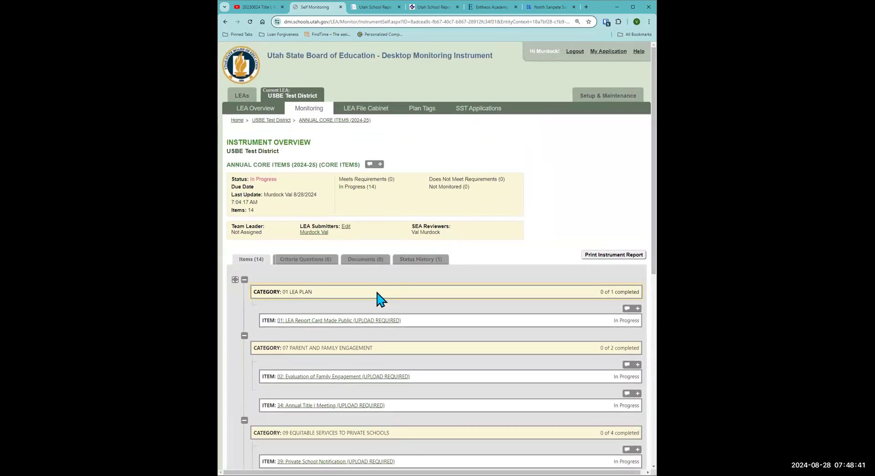
pyautogui.click(305, 320)
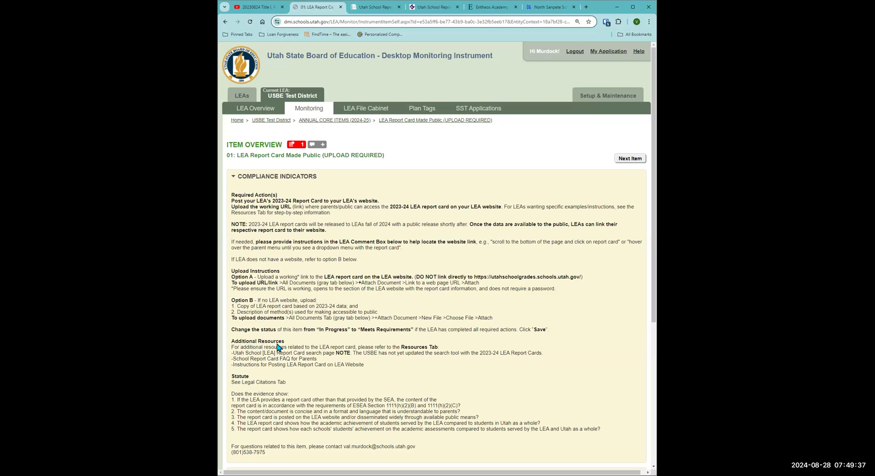
# - Review item 01's compliance indicators, upload instructions, LEA self-review and the Required, Resources and Legal Citations sections
pyautogui.scroll(-3, 279, 347)
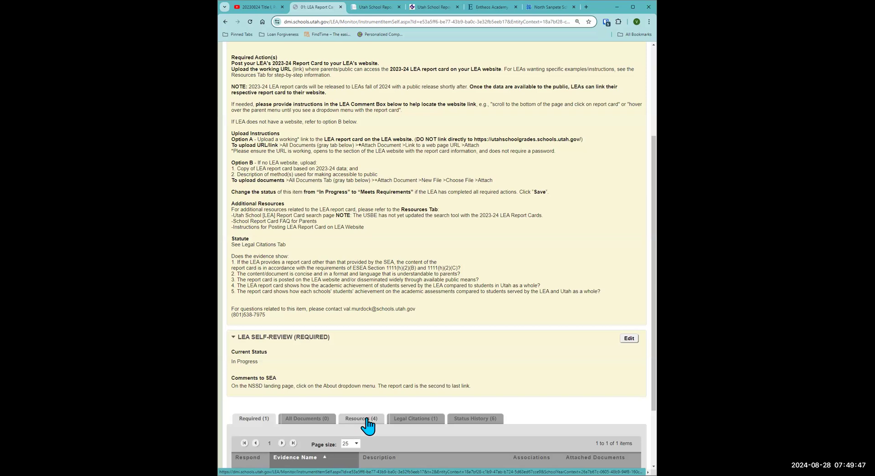
pyautogui.click(366, 419)
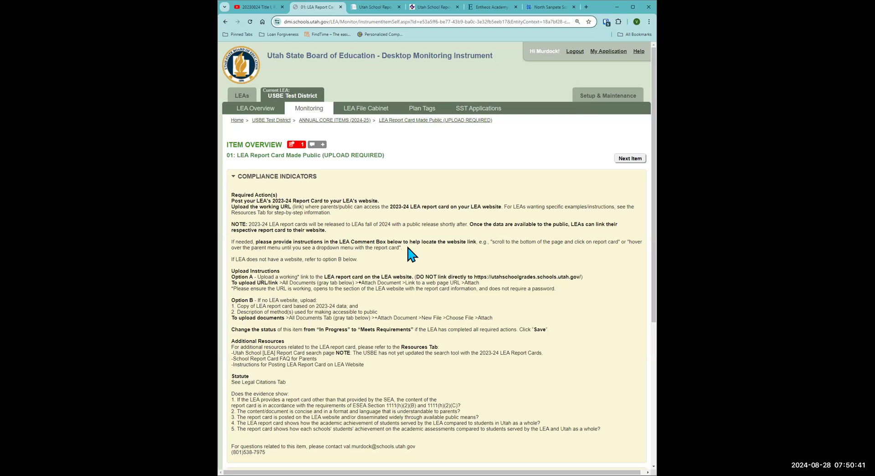
pyautogui.scroll(-5, 407, 247)
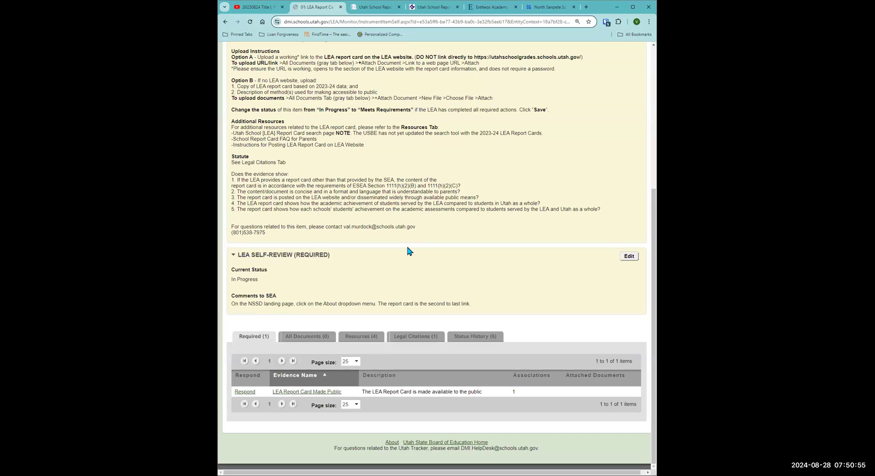
pyautogui.scroll(2, 407, 248)
pyautogui.scroll(4, 408, 250)
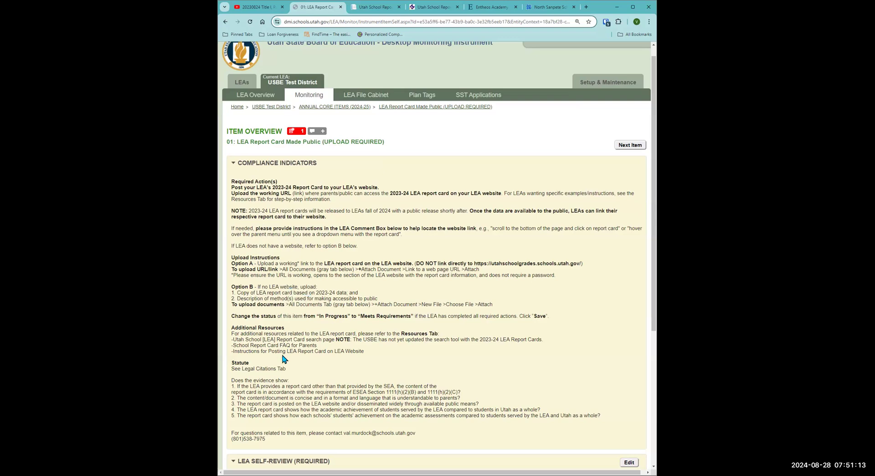
pyautogui.scroll(-3, 282, 357)
pyautogui.scroll(-2, 282, 360)
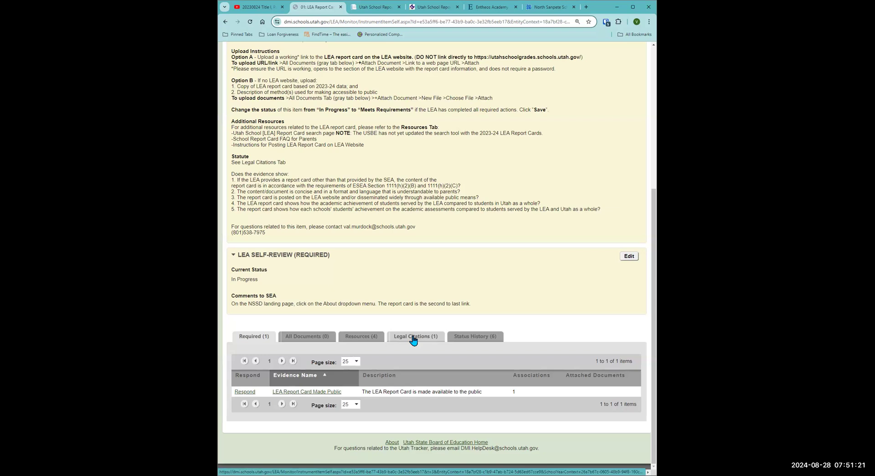
pyautogui.scroll(4, 413, 339)
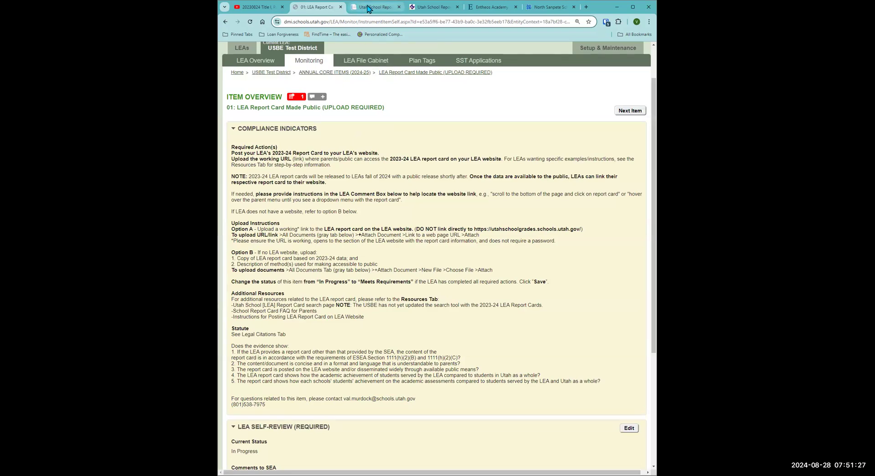
# - Go to the Murray City School District site, open the Utah School Report Card page for parents and select its web address
pyautogui.click(424, 8)
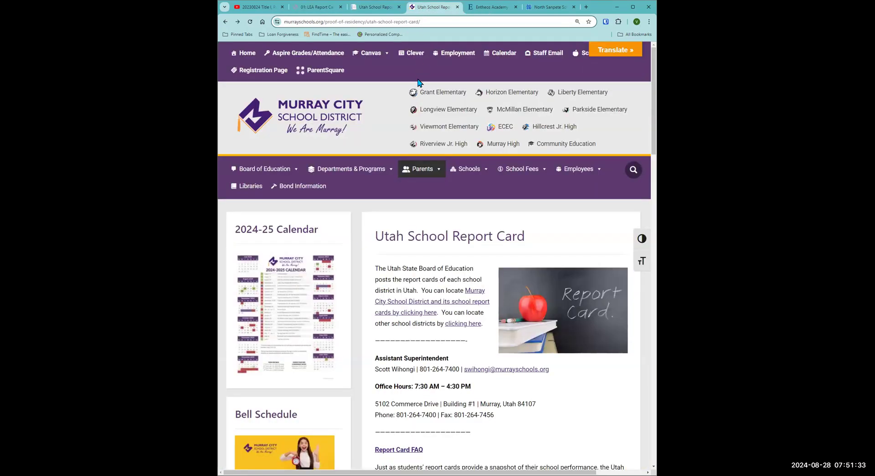
pyautogui.moveTo(416, 178)
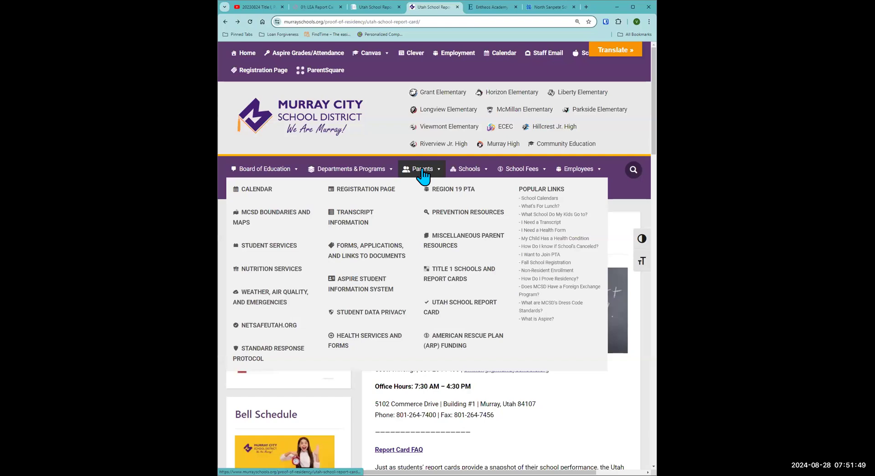
pyautogui.click(439, 310)
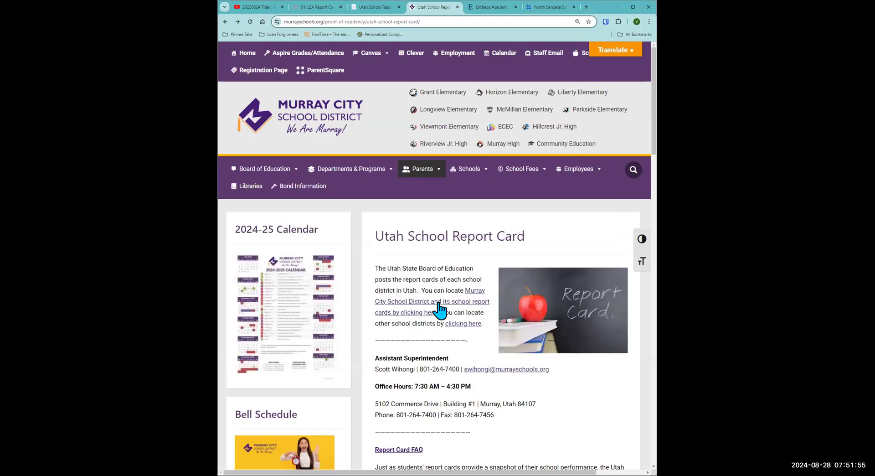
pyautogui.click(440, 22)
pyautogui.moveTo(469, 21); pyautogui.dragTo(279, 20)
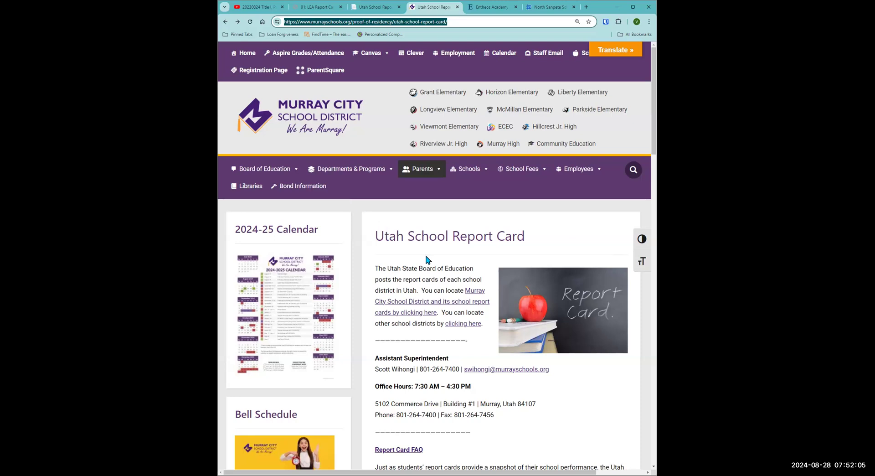
pyautogui.click(435, 269)
# - Follow the link to Murray City School District's report cards and inspect the web address of the state-hosted profile
pyautogui.click(470, 302)
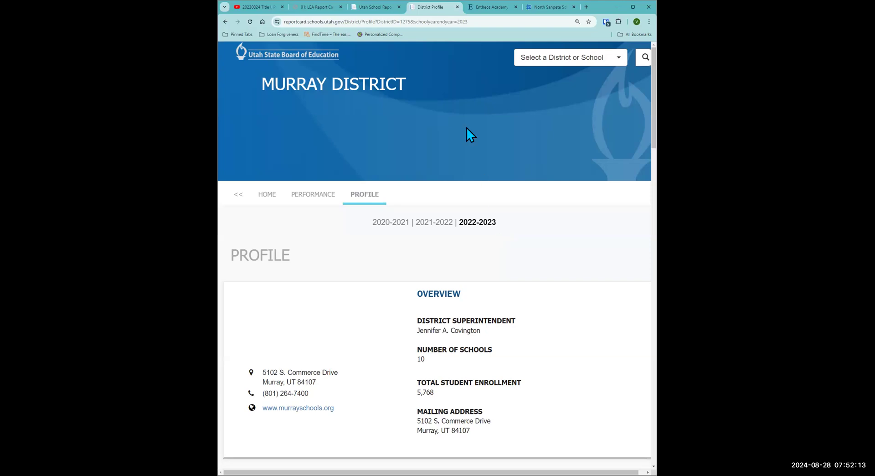
pyautogui.click(467, 21)
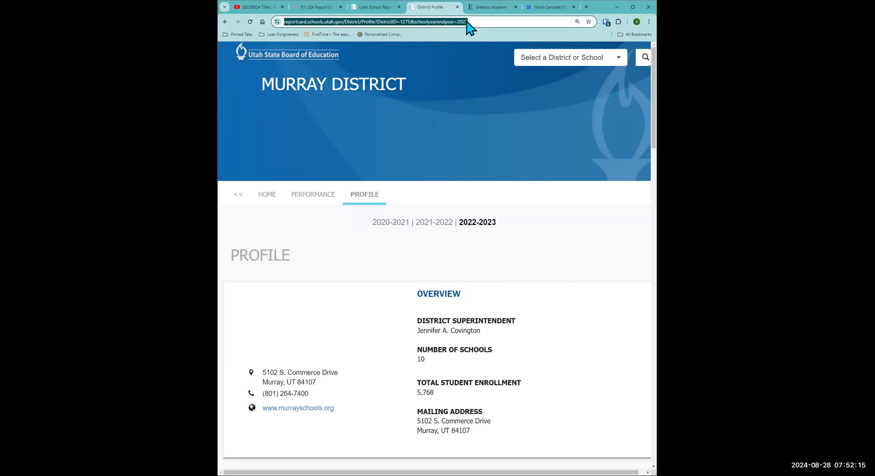
pyautogui.click(476, 22)
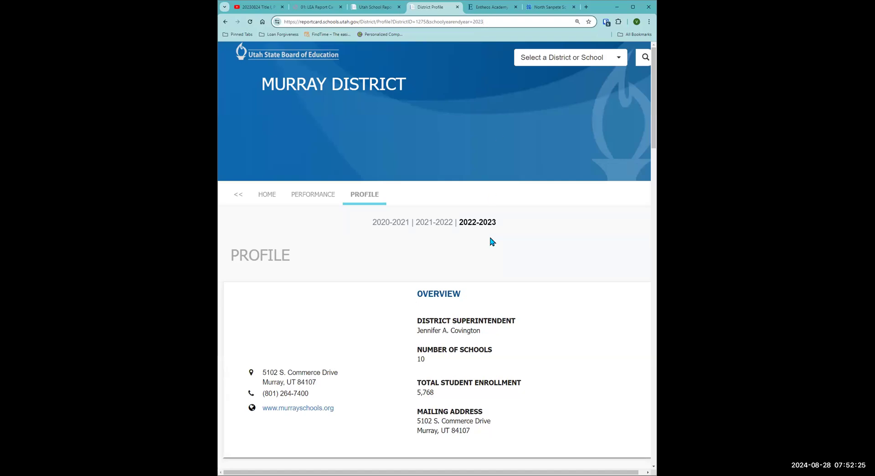
# - Review Murray District's overall performance through to the list of all its schools, and return to the district's Utah School Report Card page
pyautogui.click(314, 194)
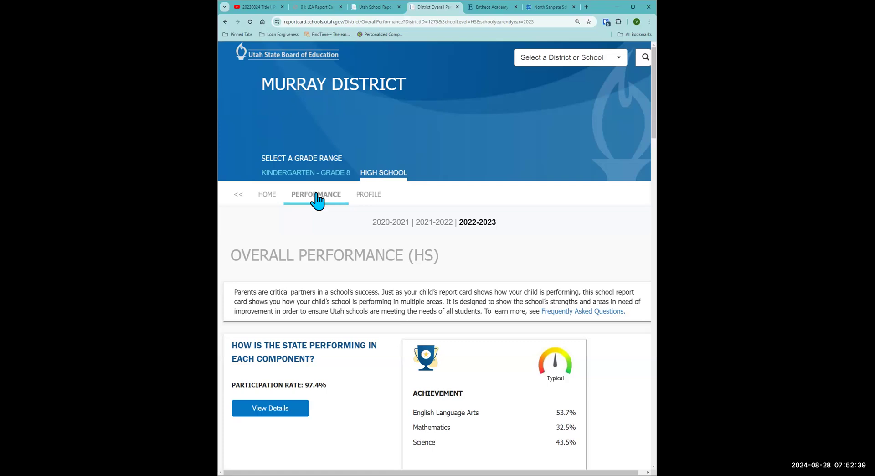
pyautogui.scroll(-10, 318, 201)
pyautogui.scroll(-10, 317, 200)
pyautogui.scroll(-8, 318, 201)
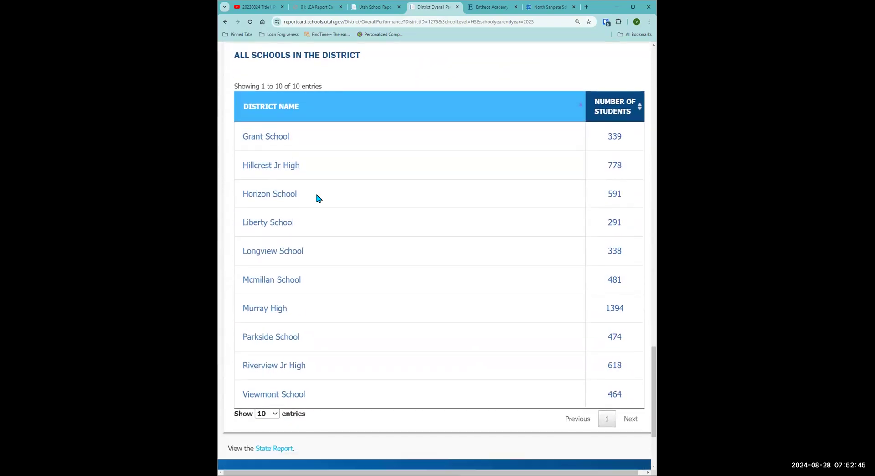
pyautogui.scroll(6, 317, 195)
pyautogui.scroll(10, 318, 198)
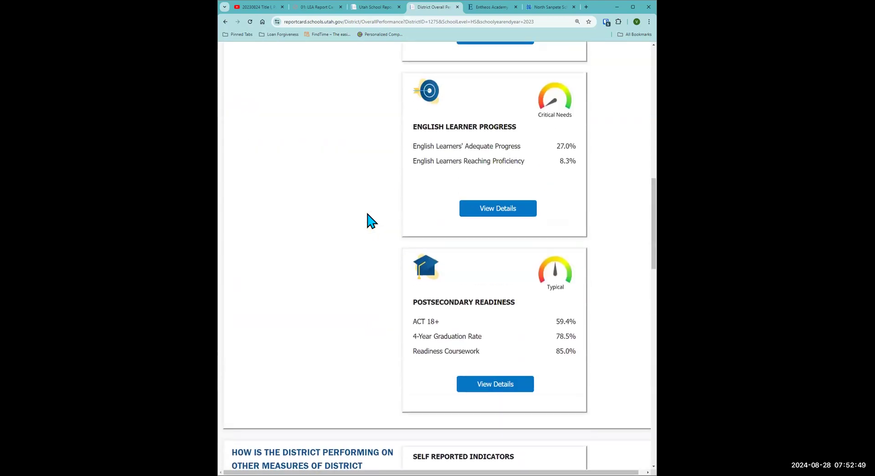
pyautogui.scroll(5, 365, 210)
pyautogui.click(225, 22)
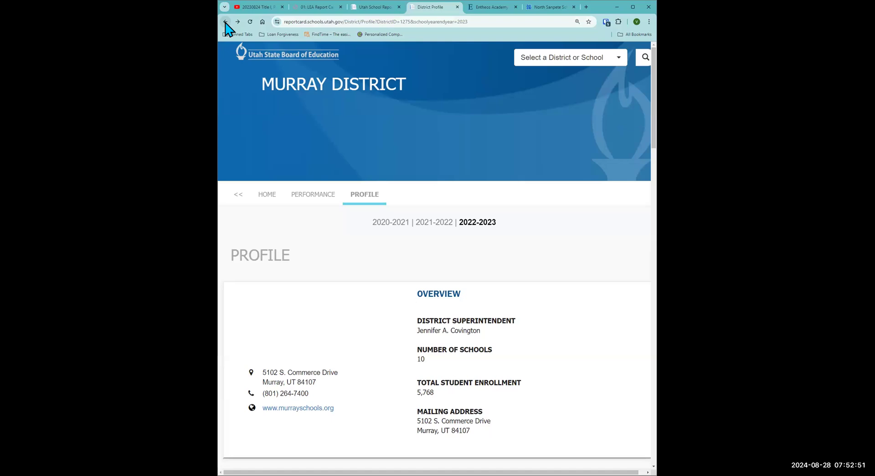
pyautogui.click(225, 21)
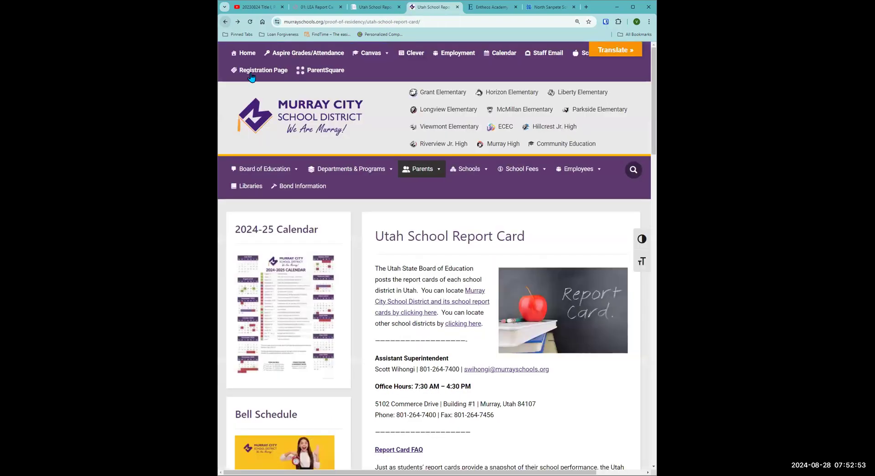
# - Check the link for locating other school districts, and open the Report Card FAQ from the Murray page at 125% zoom
pyautogui.click(461, 324)
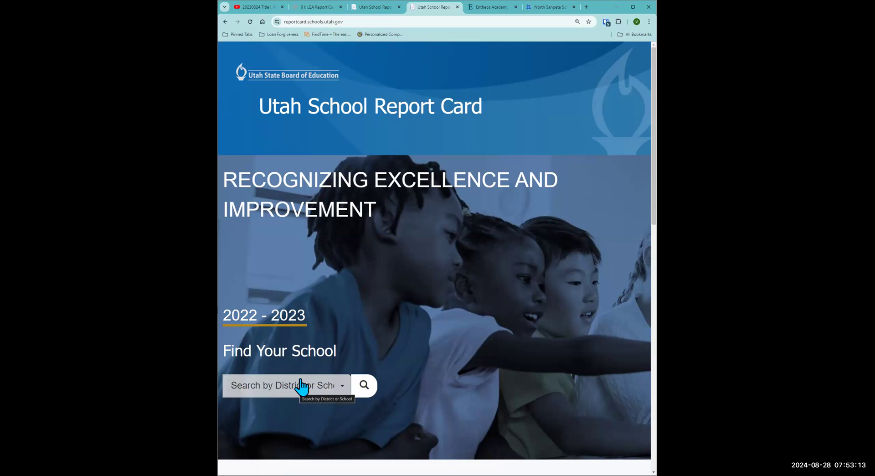
pyautogui.click(225, 22)
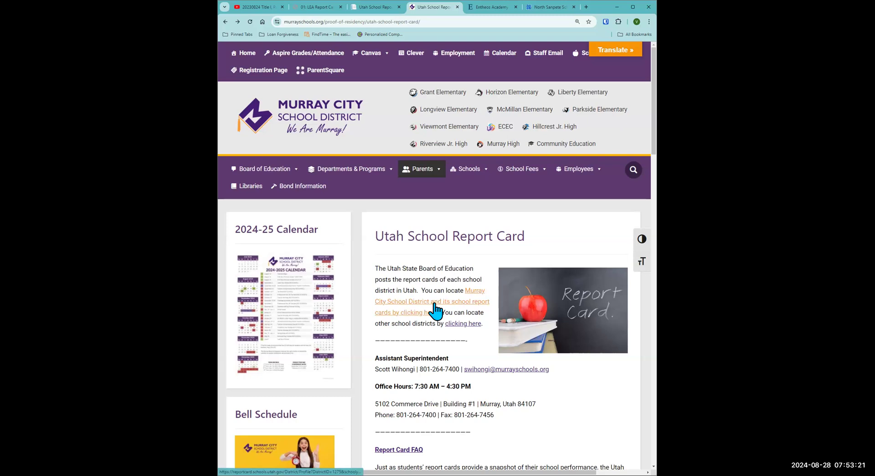
pyautogui.scroll(-2, 435, 310)
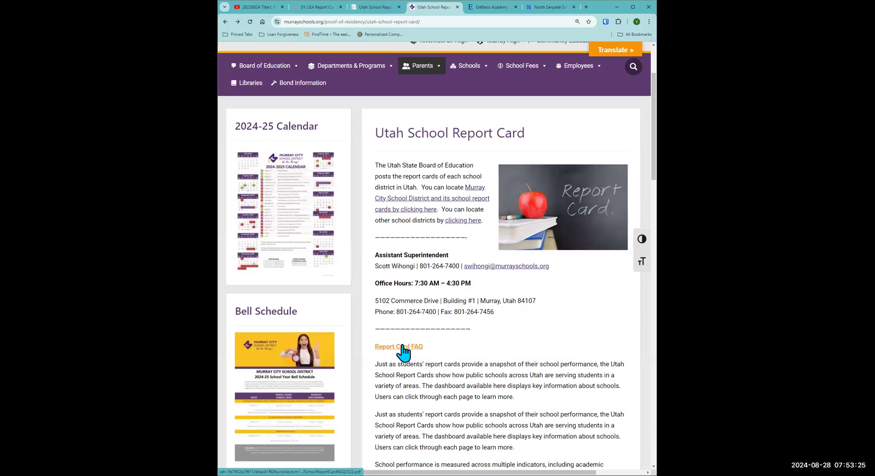
pyautogui.click(403, 349)
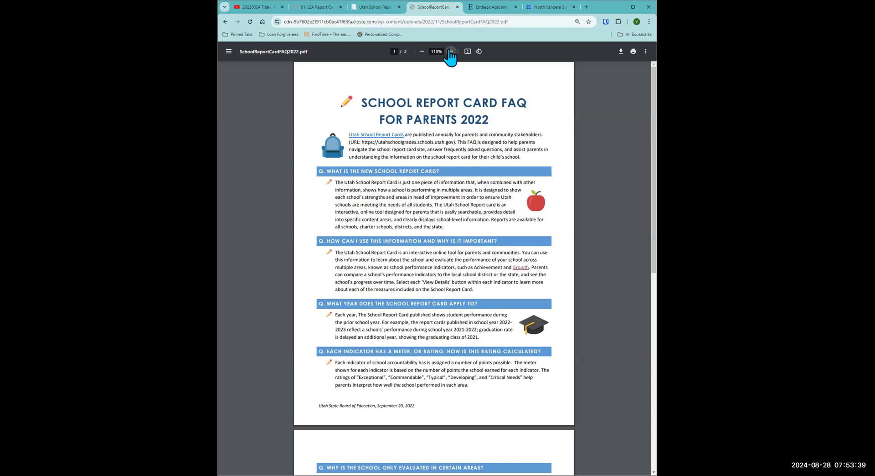
pyautogui.click(450, 51)
pyautogui.click(450, 51)
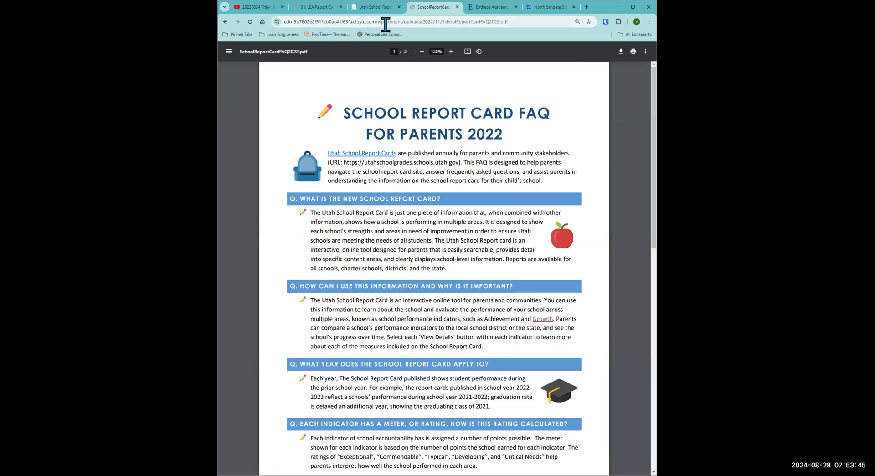
# - View the Entheos Academy Our Results page, open its District results and return to Our Results
pyautogui.click(484, 9)
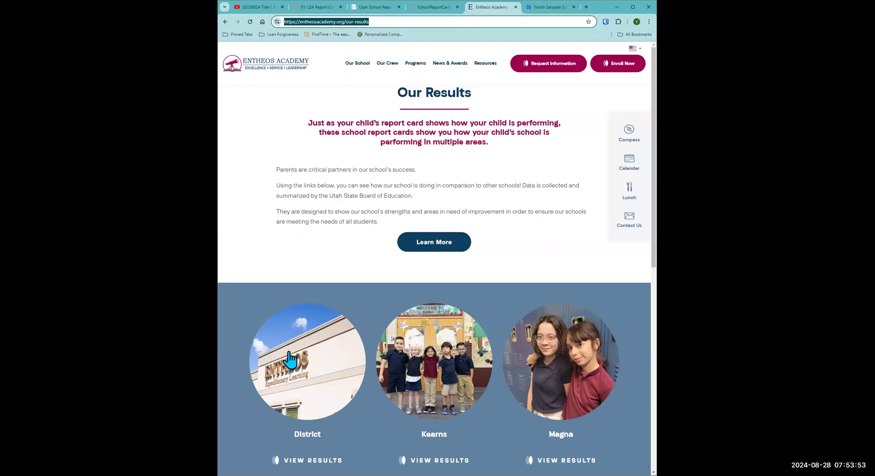
pyautogui.click(301, 385)
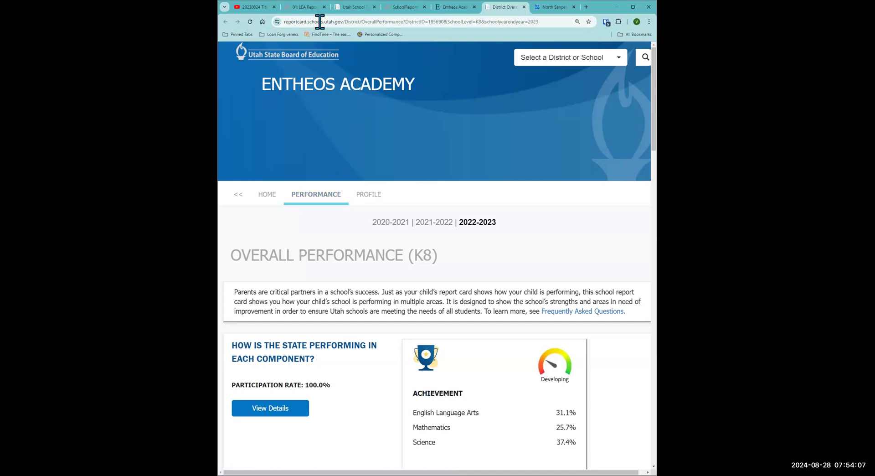
pyautogui.click(452, 7)
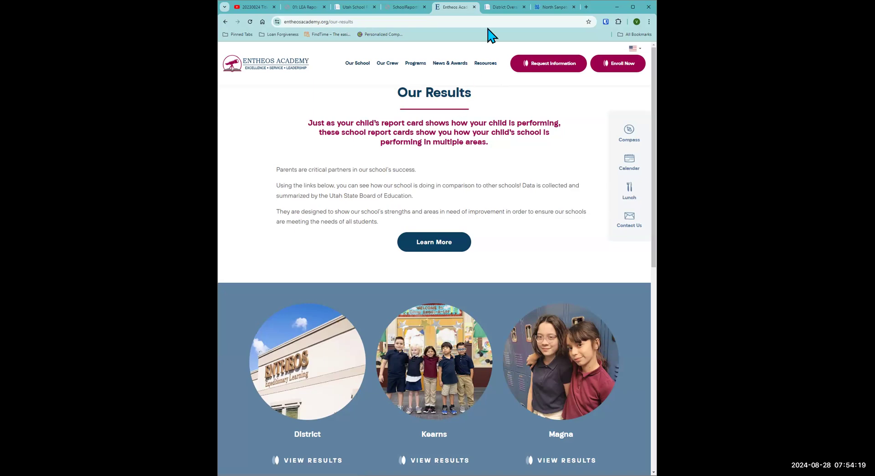
# - On the North Sanpete School District site, open the School Report Card listed under About and return to the district home page
pyautogui.click(553, 7)
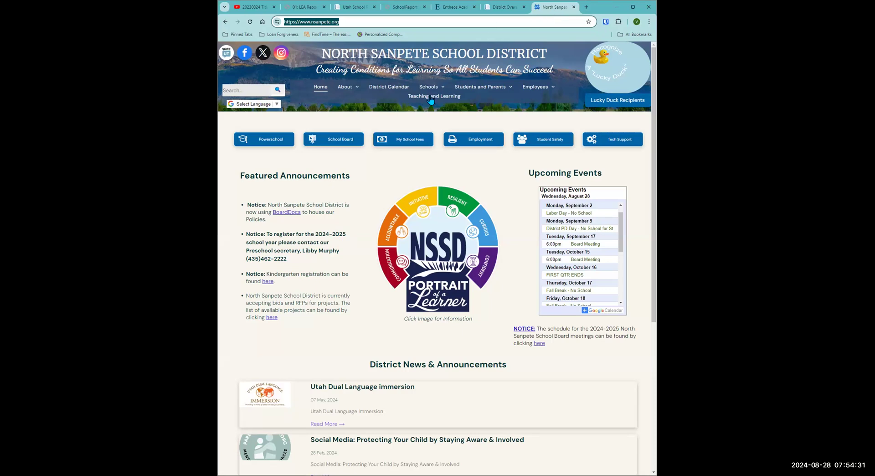
pyautogui.moveTo(420, 138)
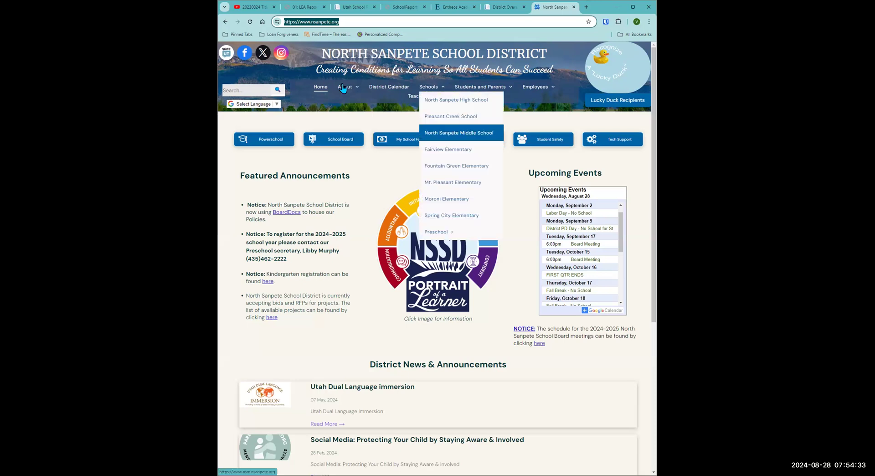
pyautogui.moveTo(344, 94)
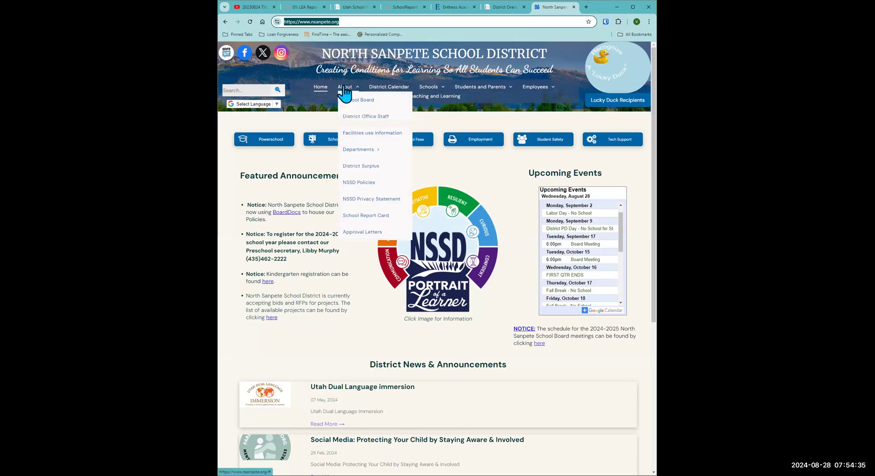
pyautogui.click(363, 218)
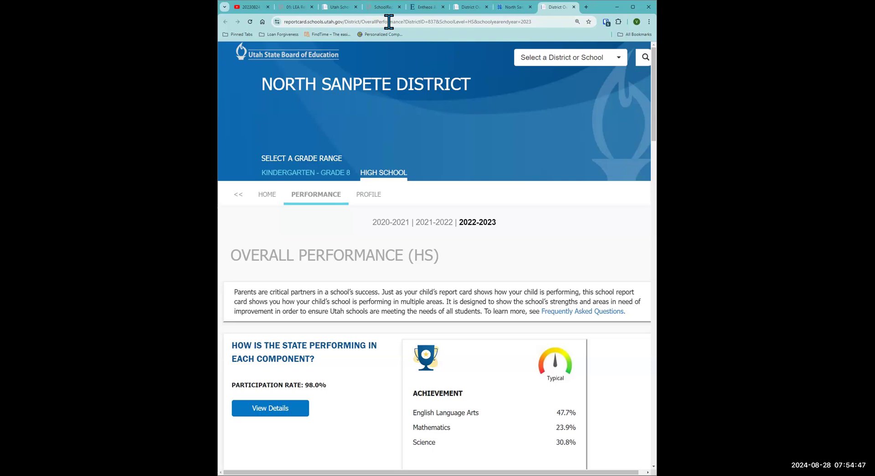
pyautogui.click(507, 7)
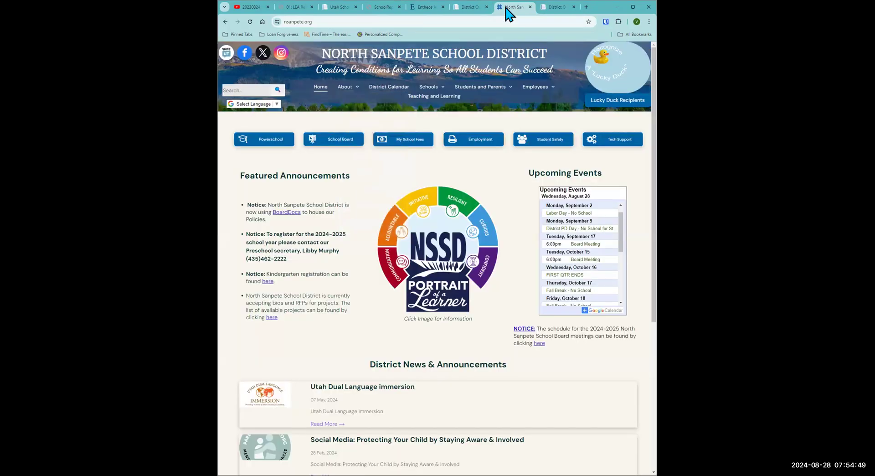
# - Show North Sanpete's About links, select the home page's web address, and return to item 01 in the Desktop Monitoring Instrument
pyautogui.click(350, 88)
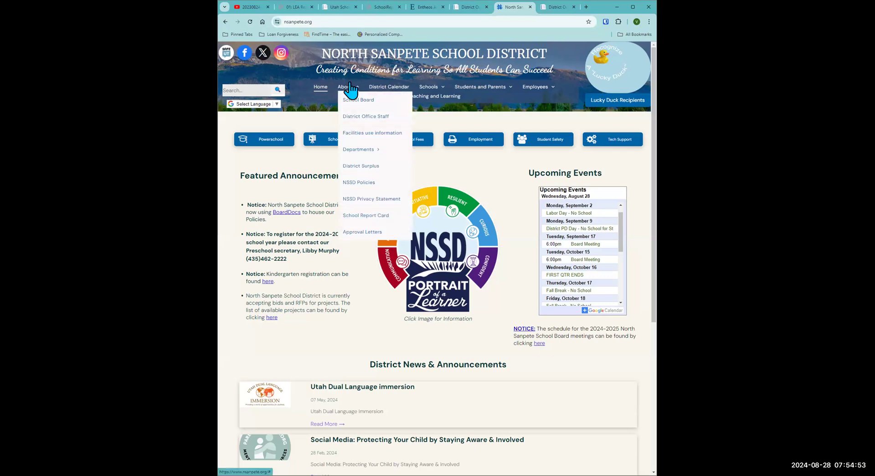
pyautogui.click(342, 22)
pyautogui.click(353, 22)
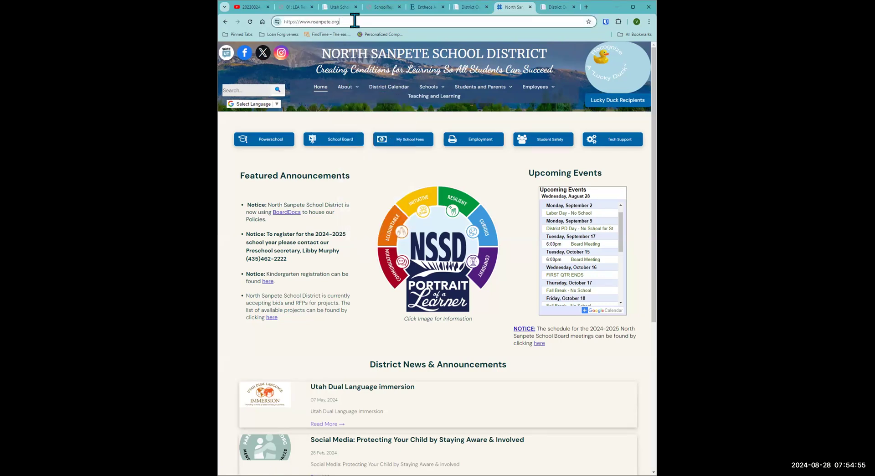
pyautogui.tripleClick(308, 20)
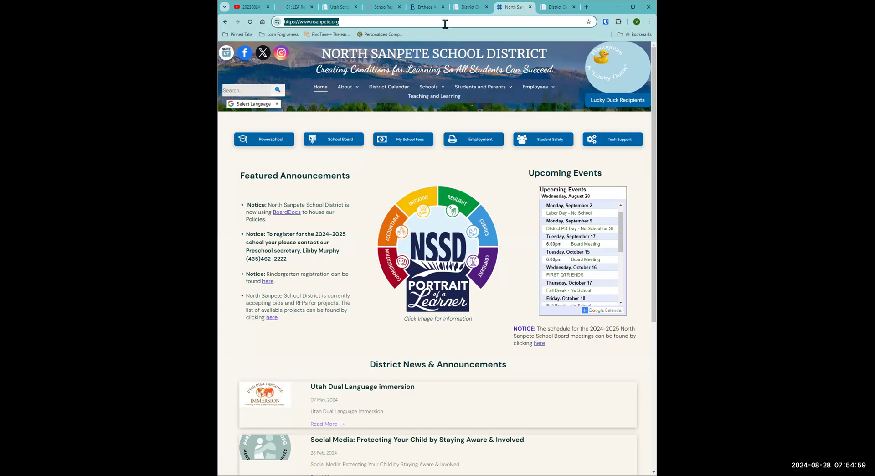
pyautogui.click(301, 11)
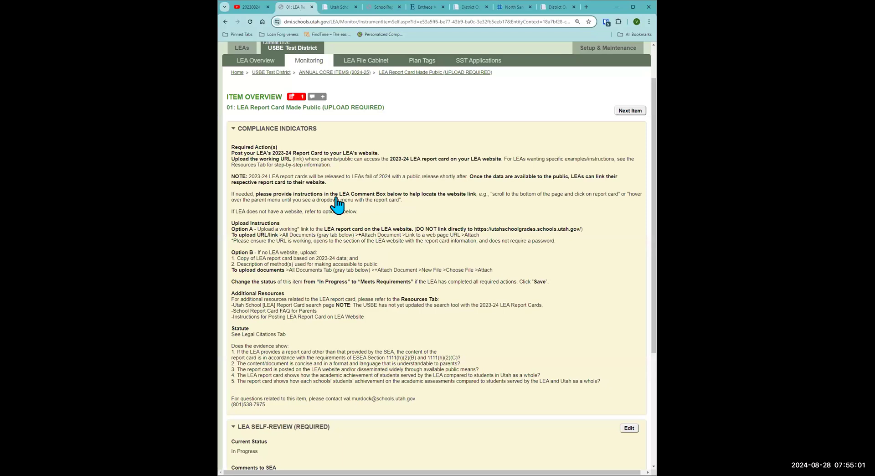
pyautogui.scroll(-4, 355, 226)
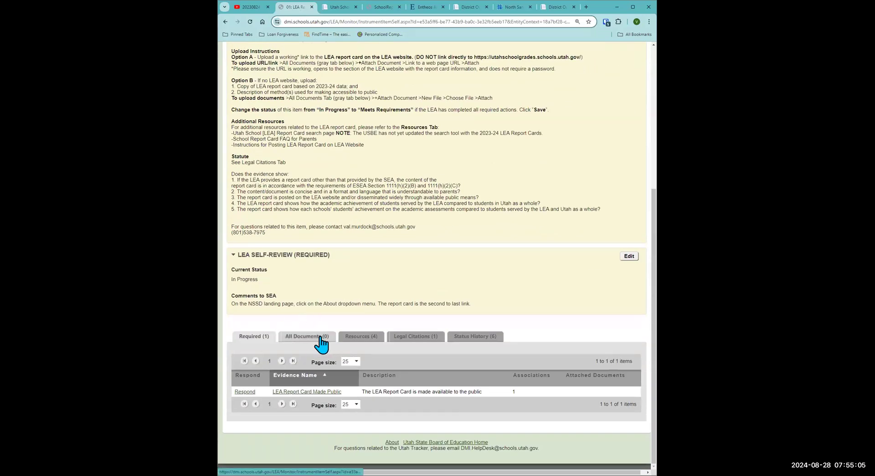
pyautogui.click(320, 337)
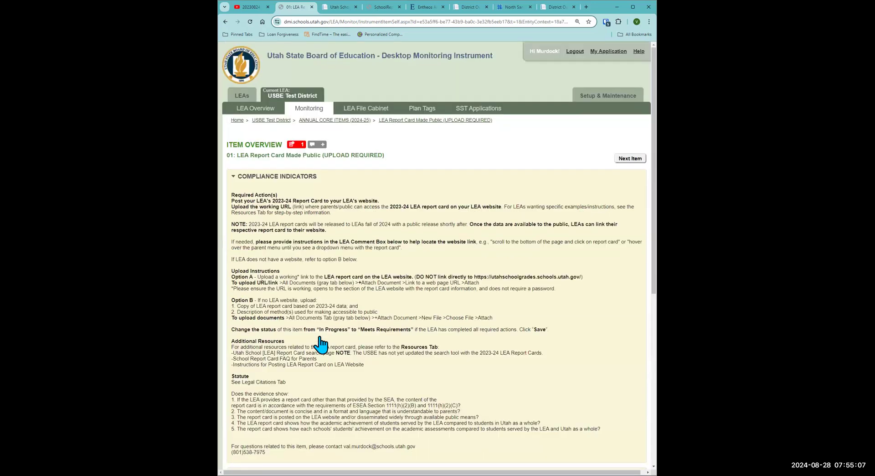
pyautogui.scroll(-3, 320, 344)
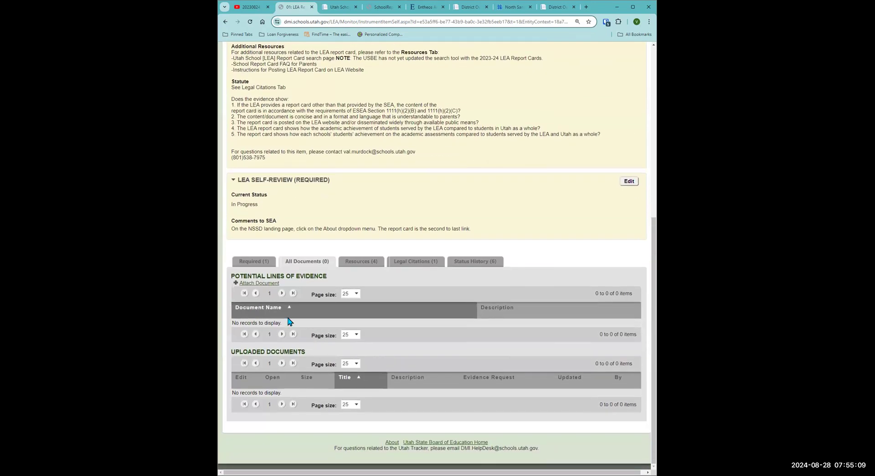
pyautogui.click(258, 283)
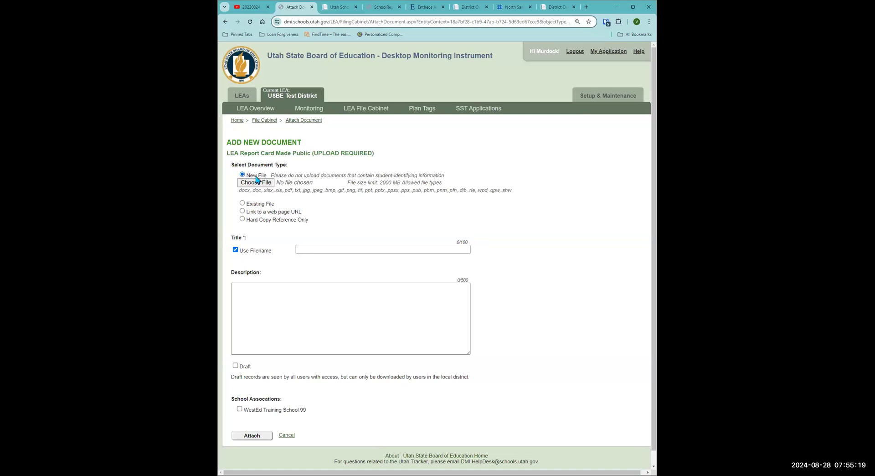
pyautogui.click(242, 211)
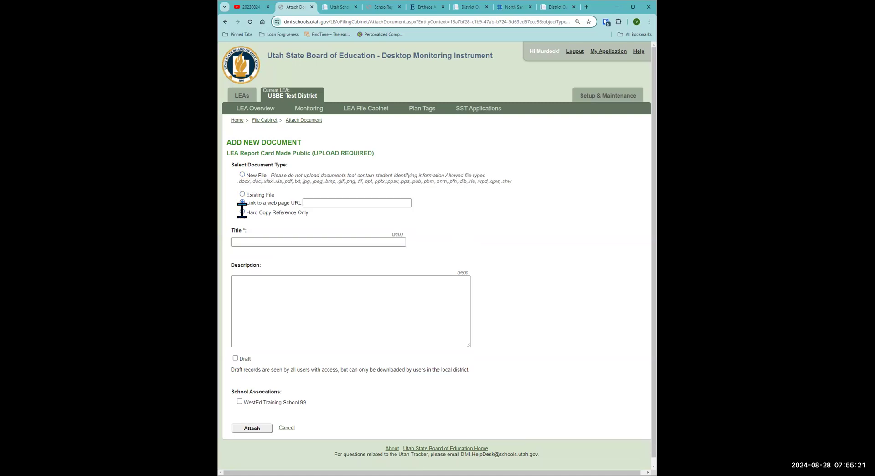
pyautogui.click(342, 199)
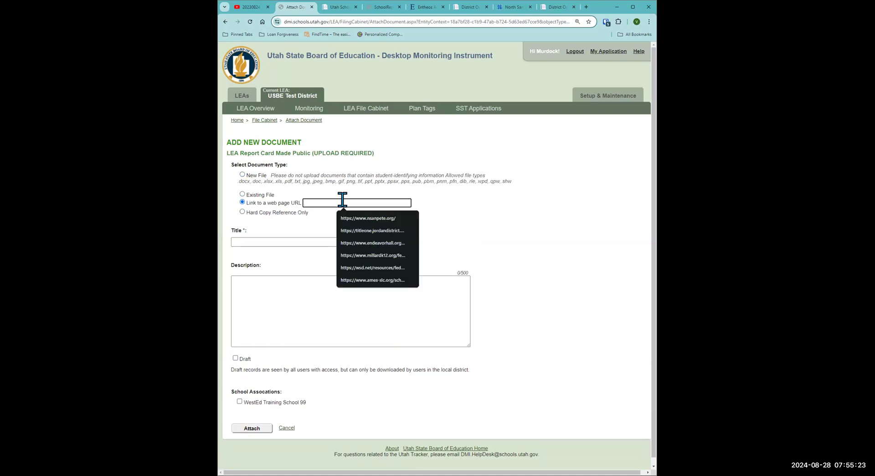
pyautogui.press('Down')
pyautogui.press('Return')
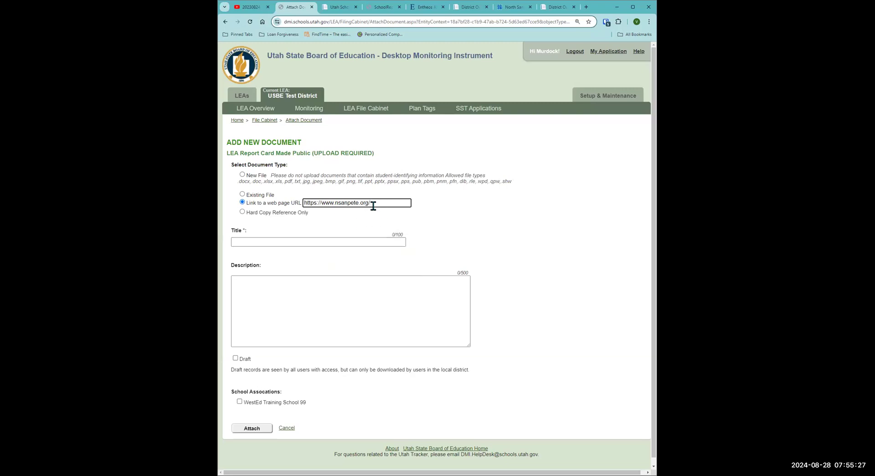
# - Title the link "NSSD Report Card" and attach it to item 01
pyautogui.click(332, 240)
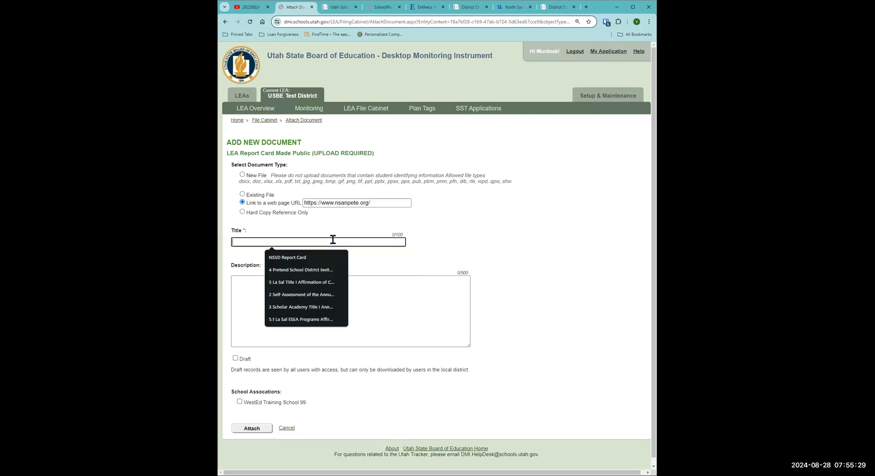
pyautogui.click(304, 258)
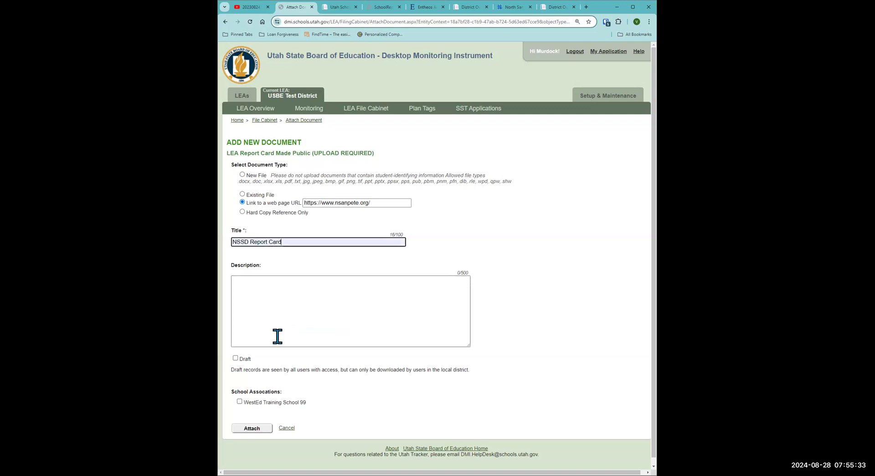
pyautogui.click(253, 428)
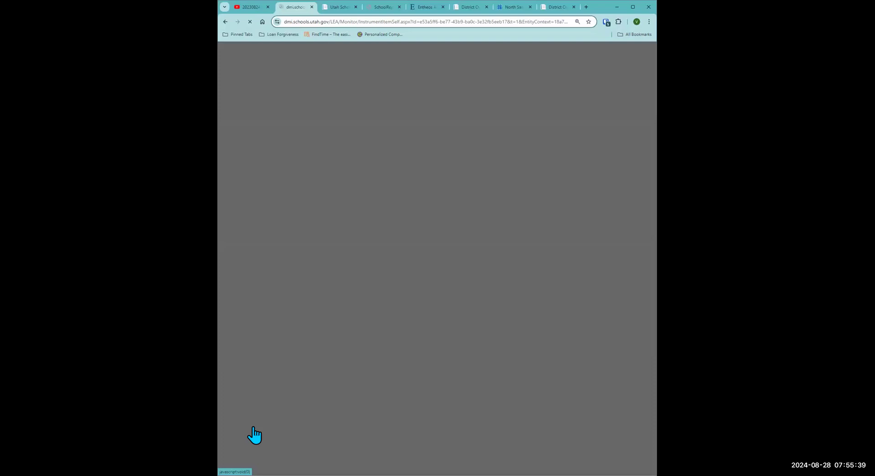
# - Open the uploaded NSSD Report Card link to check that it works, and return to item 01
pyautogui.scroll(-2, 338, 334)
pyautogui.scroll(-3, 338, 333)
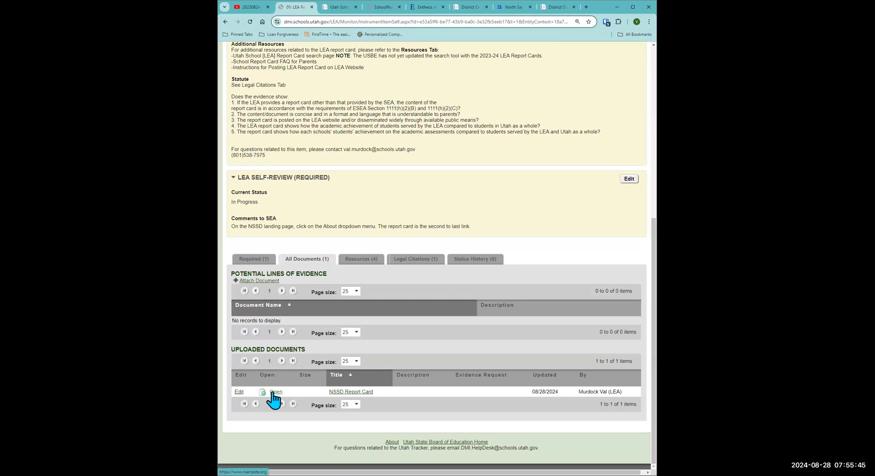
pyautogui.click(272, 392)
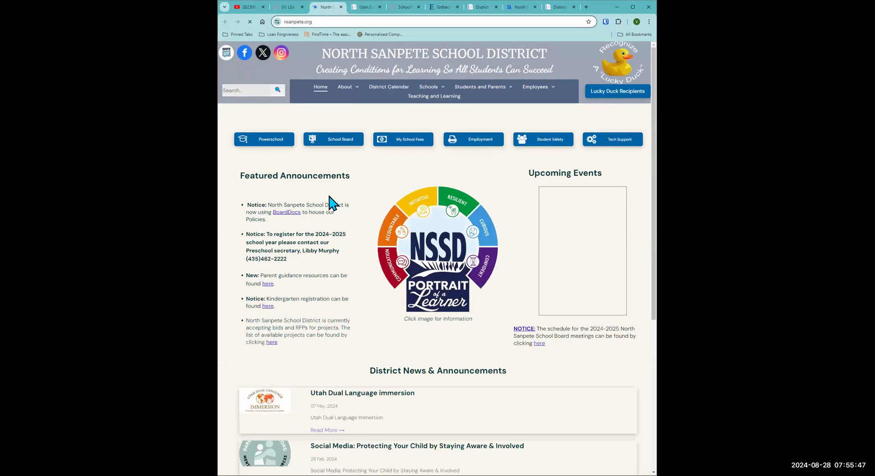
pyautogui.click(289, 8)
# - View the uploaded report card link in the LEA File Cabinet
pyautogui.scroll(4, 331, 339)
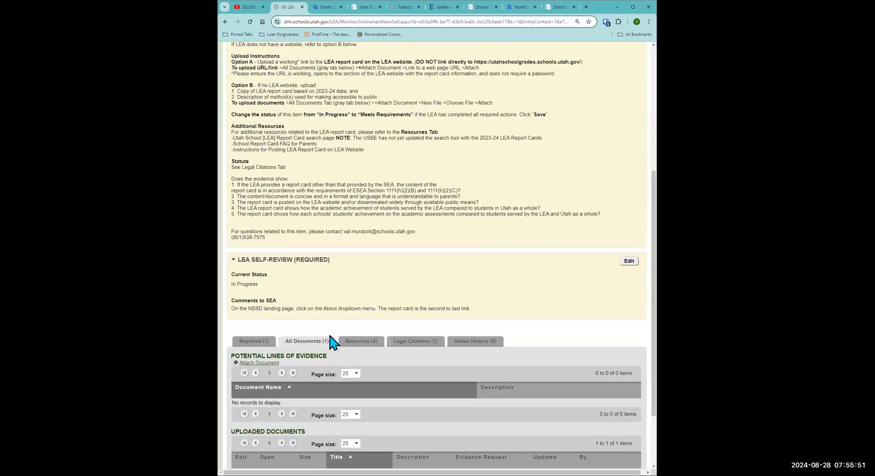
pyautogui.scroll(3, 330, 335)
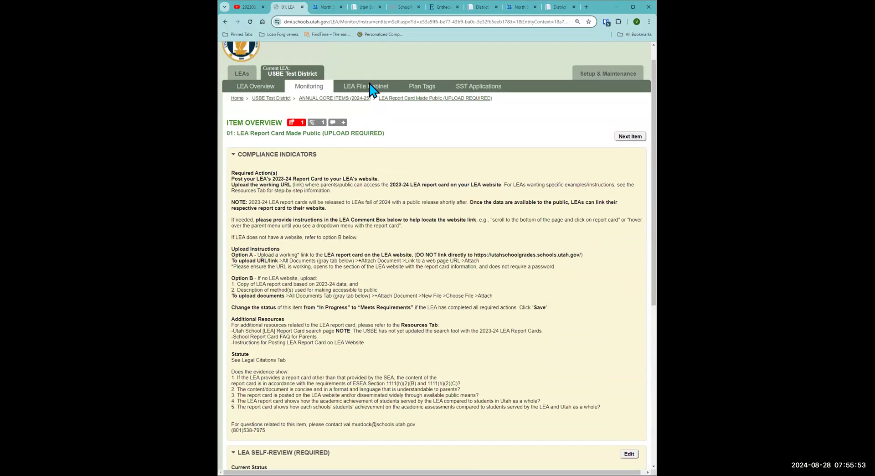
pyautogui.click(369, 85)
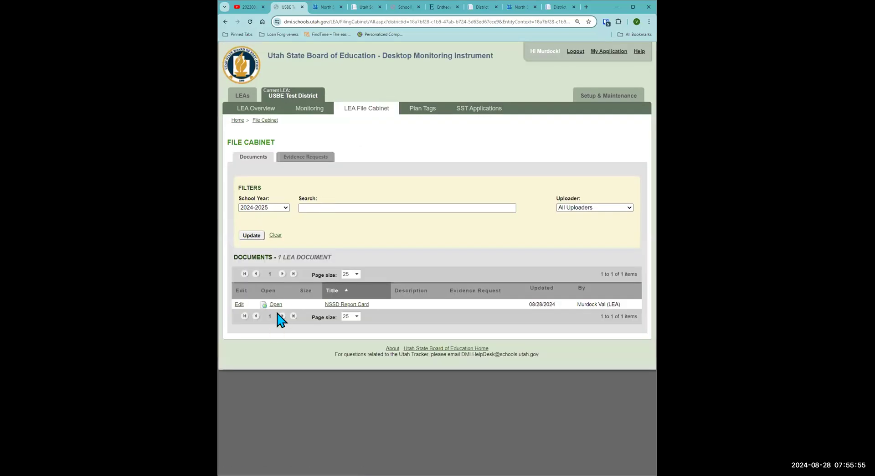
# - Return to the LEA overview and reopen item 01 from the ANNUAL CORE ITEMS (2024-25) instrument
pyautogui.click(250, 111)
pyautogui.click(272, 216)
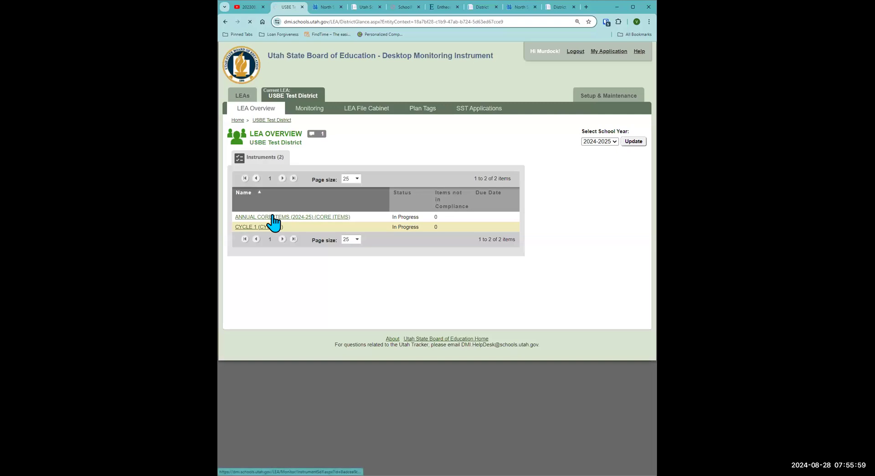
pyautogui.click(297, 330)
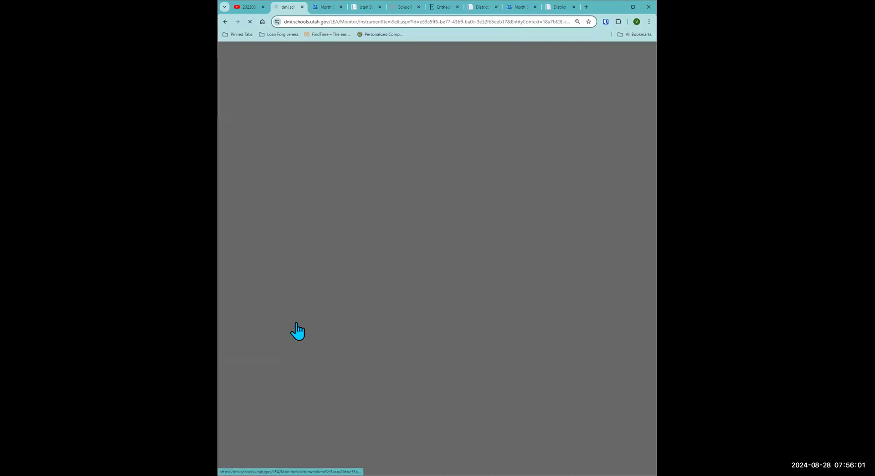
# - Set item 01's LEA self-review status to Meets Requirements, save it and review the saved self-review
pyautogui.scroll(-4, 297, 331)
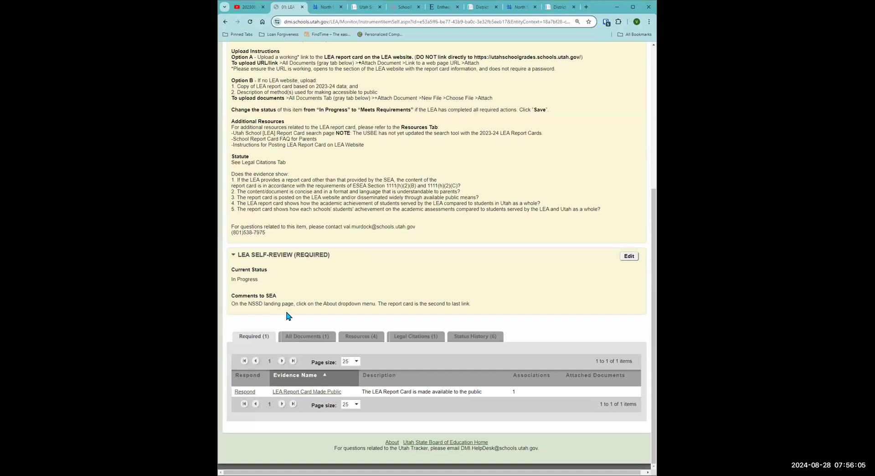
pyautogui.click(628, 256)
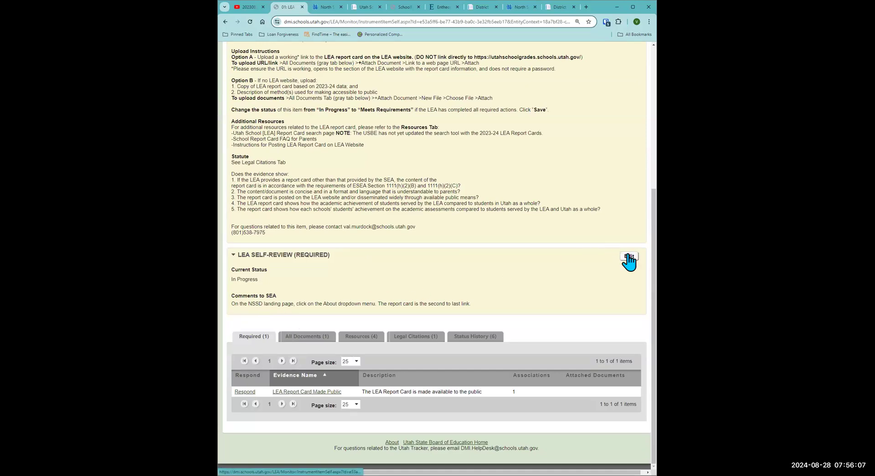
pyautogui.scroll(-2, 487, 310)
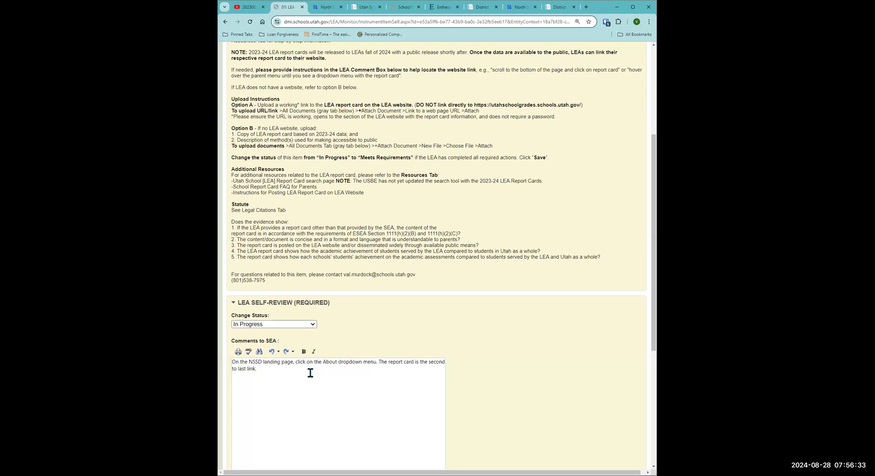
pyautogui.click(312, 324)
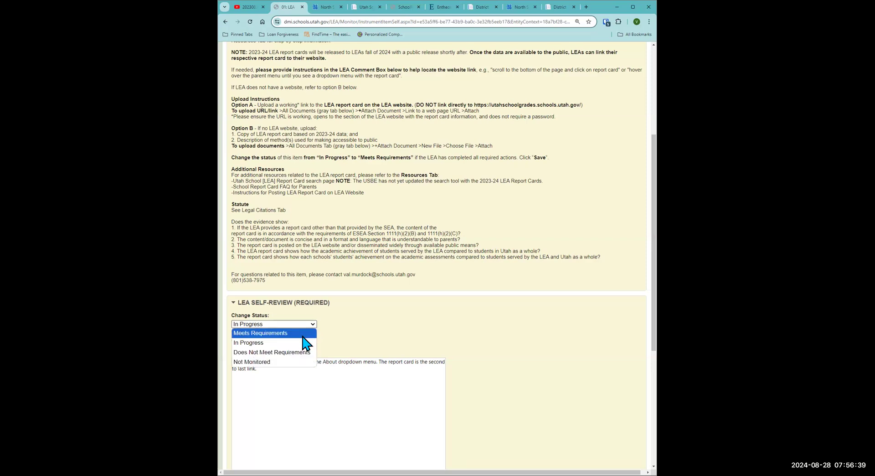
pyautogui.click(301, 333)
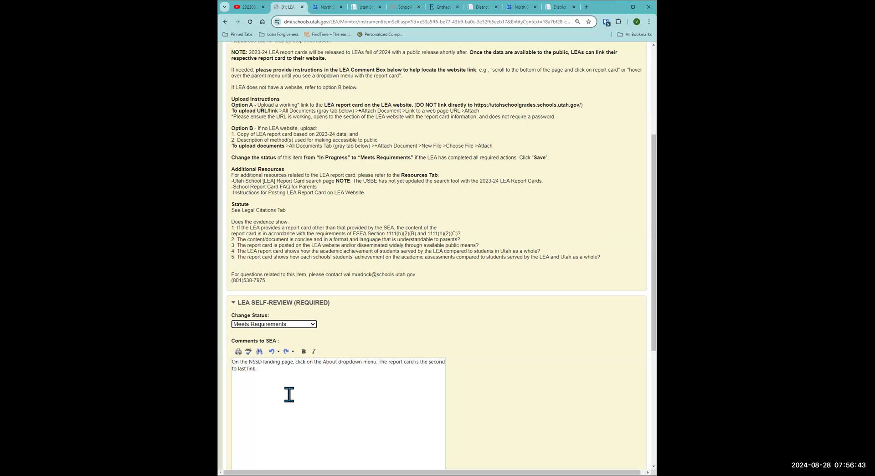
pyautogui.scroll(-4, 289, 394)
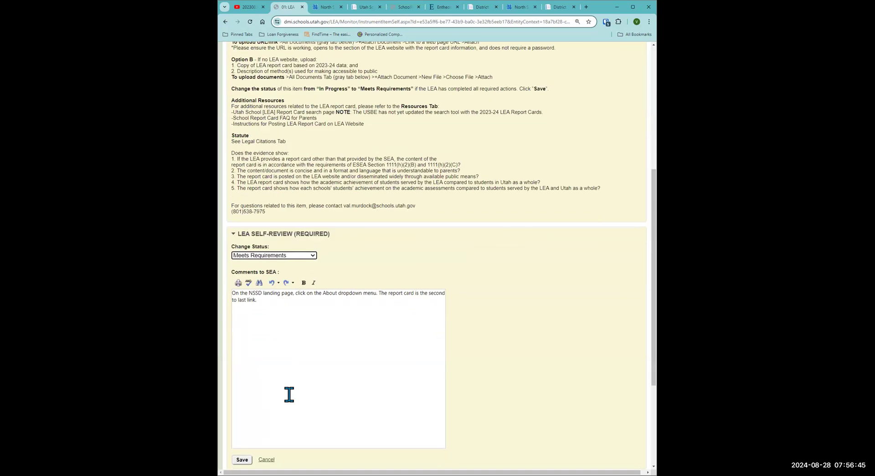
pyautogui.click(241, 358)
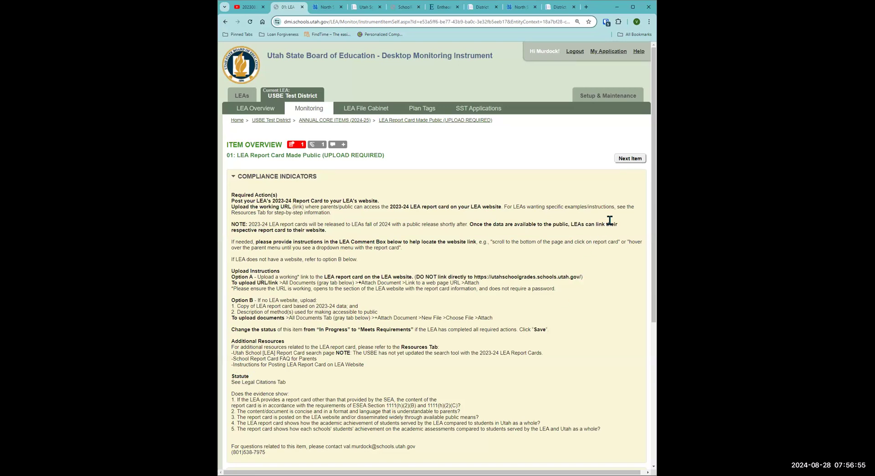
pyautogui.scroll(-4, 607, 220)
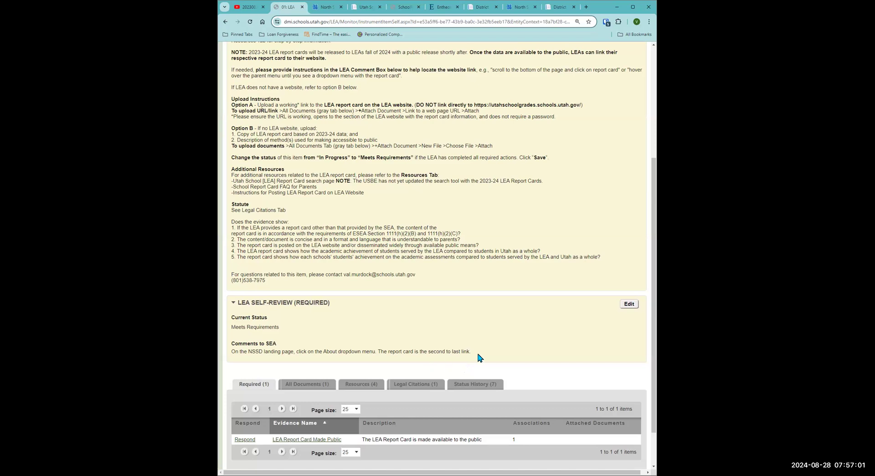
pyautogui.scroll(3, 476, 351)
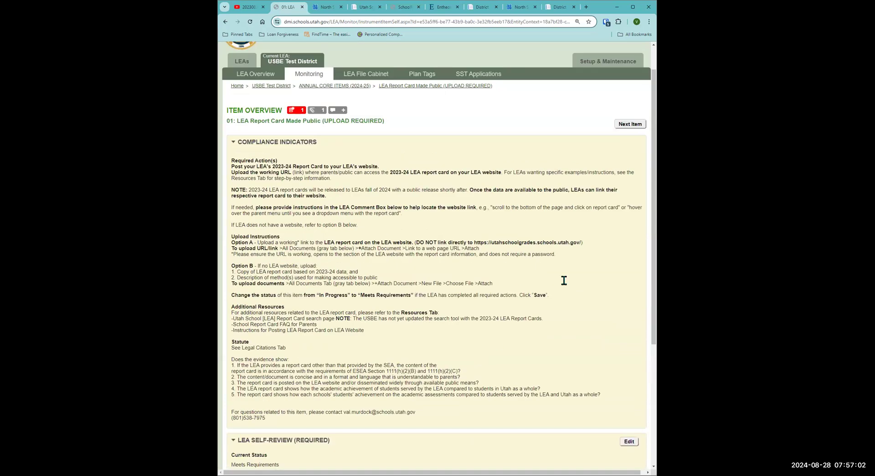
# - Look briefly at item 02, go back to item 01 and review its additional resources and self-review
pyautogui.click(631, 127)
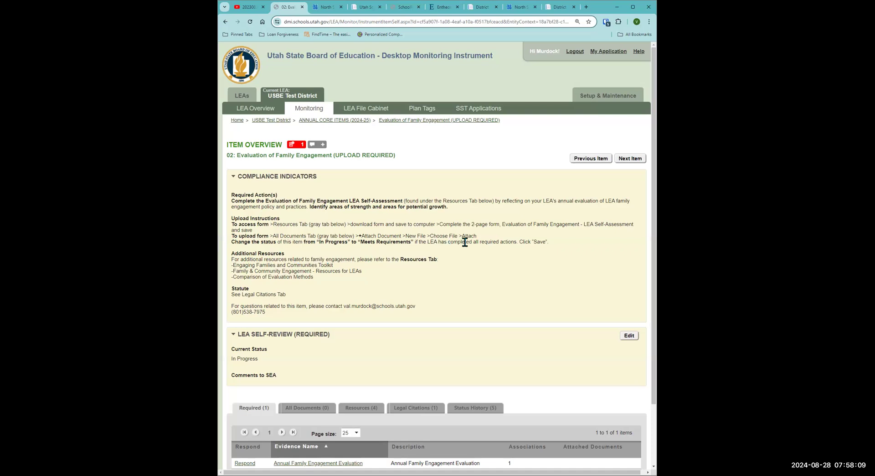
pyautogui.click(591, 158)
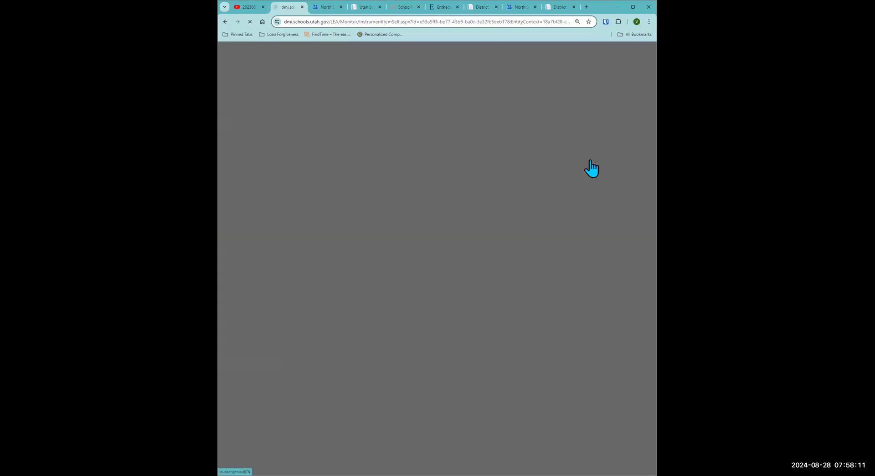
pyautogui.scroll(-2, 591, 167)
pyautogui.scroll(-1, 591, 167)
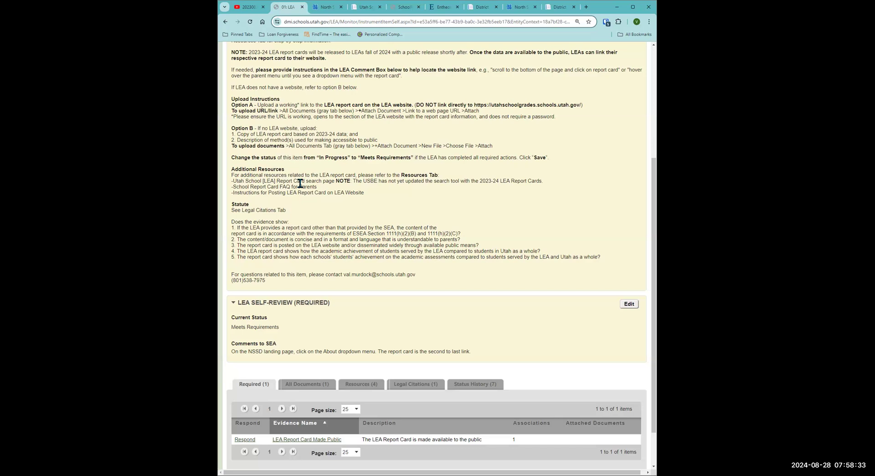
pyautogui.scroll(1, 300, 183)
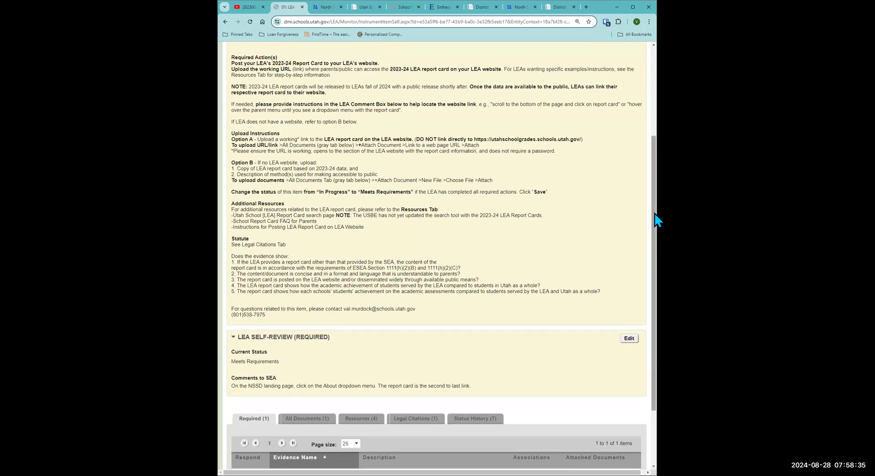
# - Go to item 02, Evaluation of Family Engagement, and download the Annual Evaluation of Family Engagement (2023-24) LEA Self-Assessment from its resources
pyautogui.click(654, 127)
pyautogui.click(627, 156)
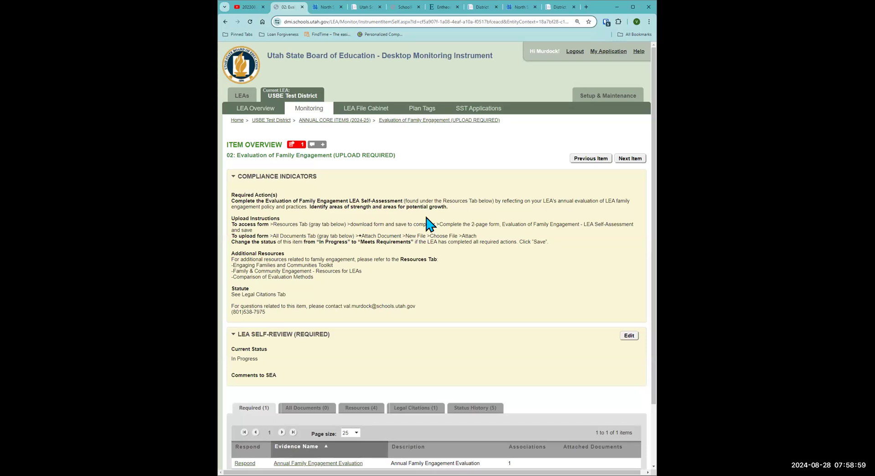
pyautogui.scroll(-1, 428, 224)
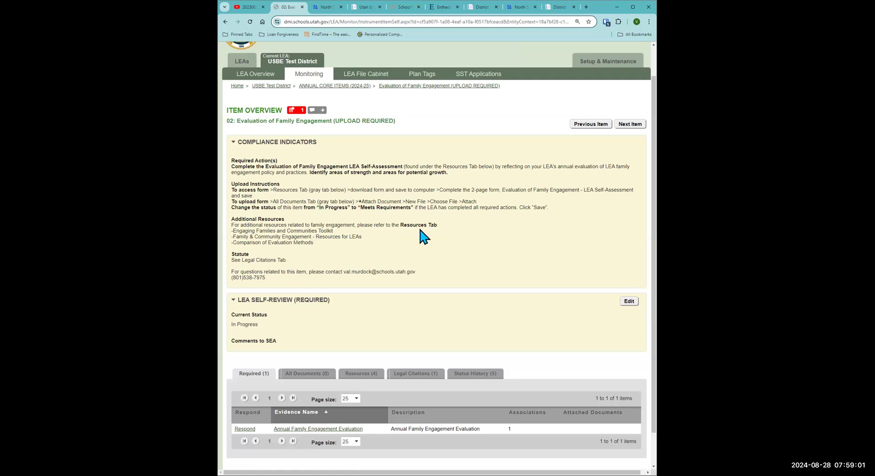
pyautogui.click(361, 373)
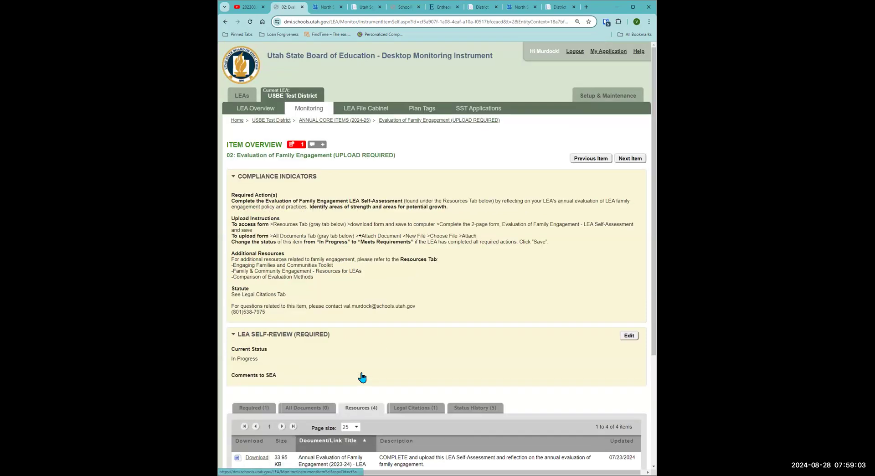
pyautogui.scroll(-3, 362, 377)
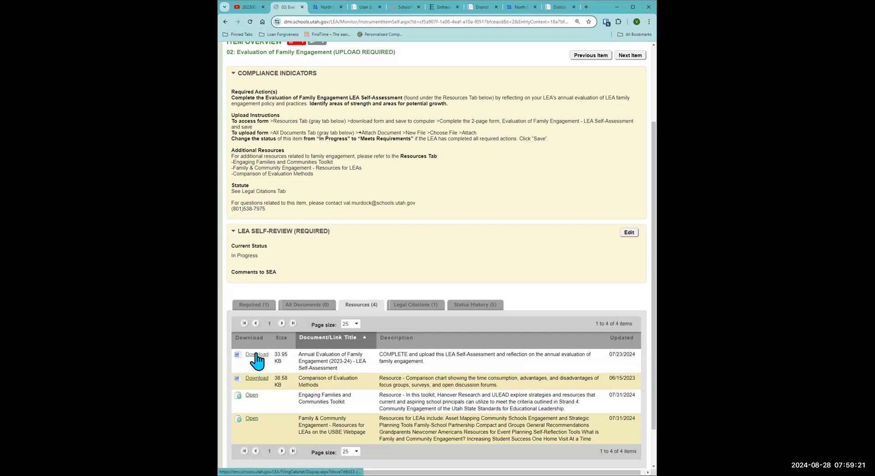
pyautogui.click(256, 356)
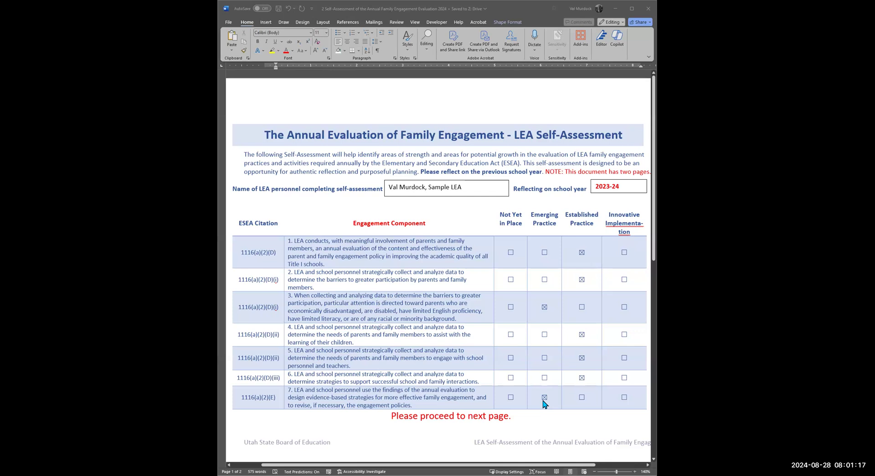
# - Review the completed Annual Evaluation of Family Engagement self-assessment, comparing the component ratings with the strengths, growth areas and plans on page two
pyautogui.scroll(-3, 543, 403)
pyautogui.scroll(-2, 454, 347)
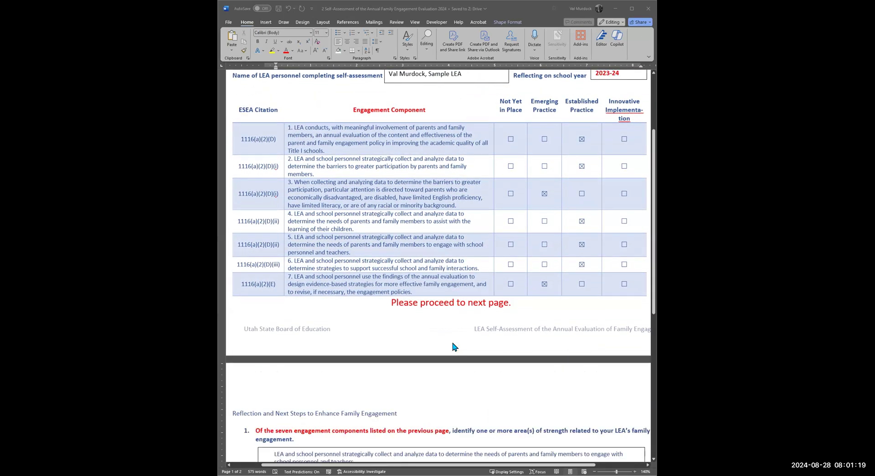
pyautogui.scroll(-5, 453, 346)
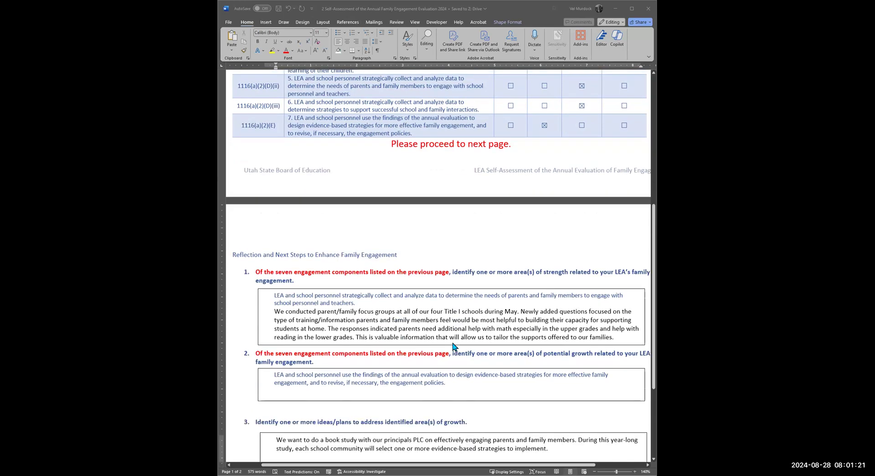
pyautogui.scroll(-1, 453, 346)
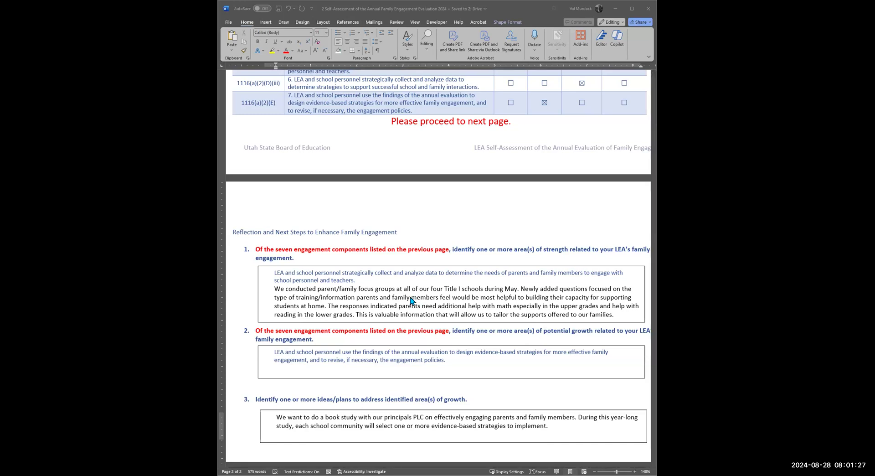
pyautogui.scroll(2, 412, 300)
pyautogui.scroll(1, 411, 300)
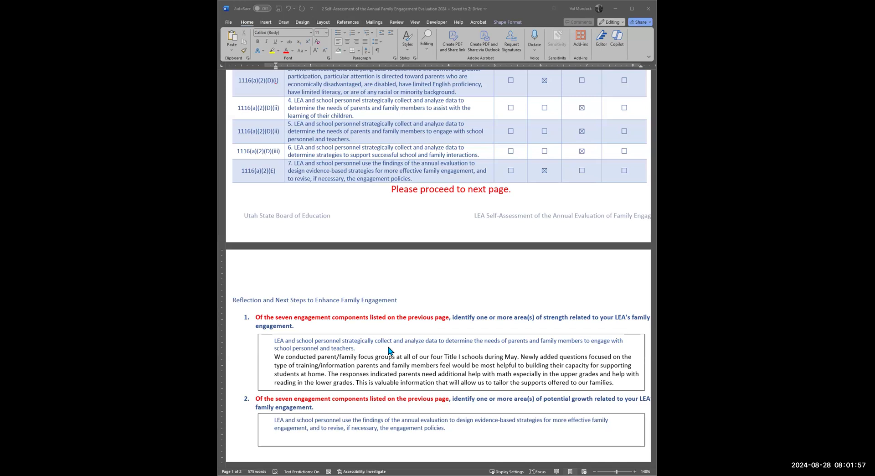
pyautogui.scroll(1, 614, 235)
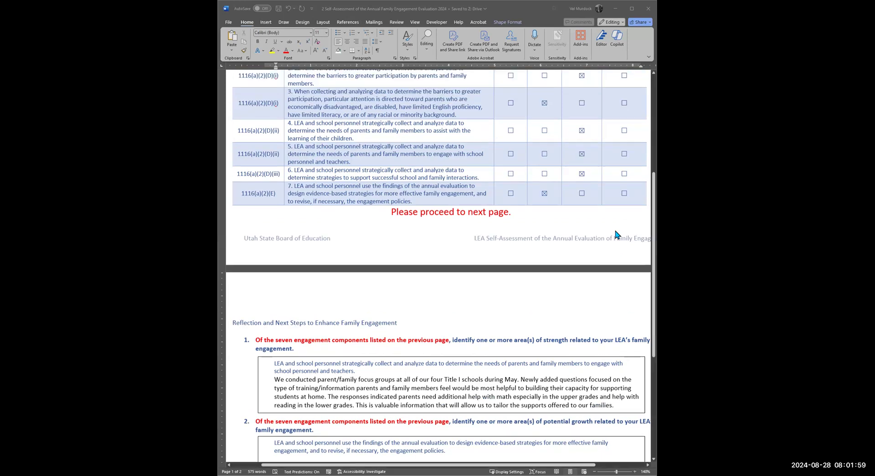
pyautogui.scroll(2, 615, 235)
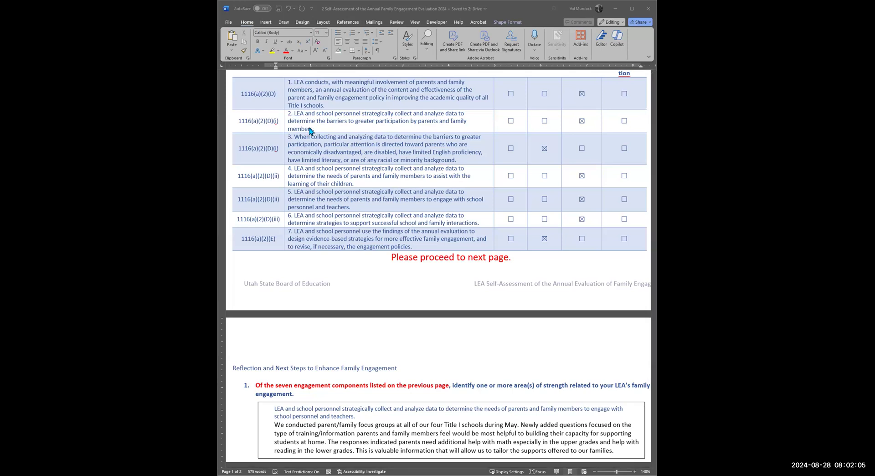
pyautogui.scroll(-1, 314, 408)
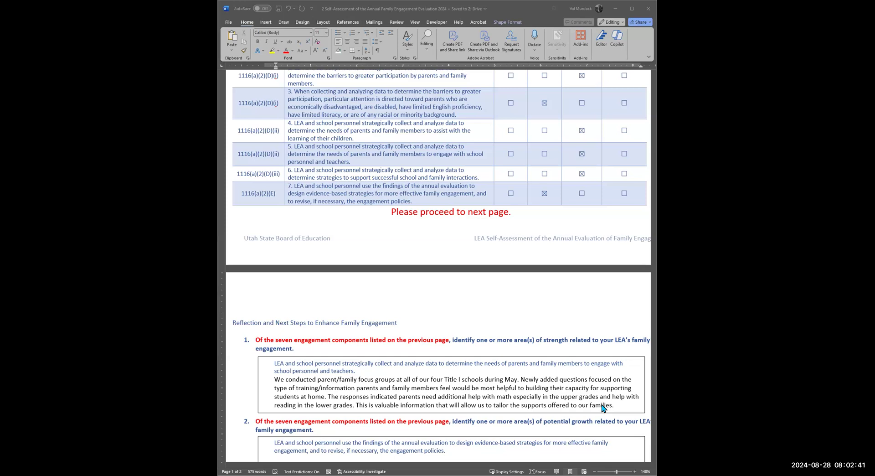
pyautogui.scroll(-4, 603, 407)
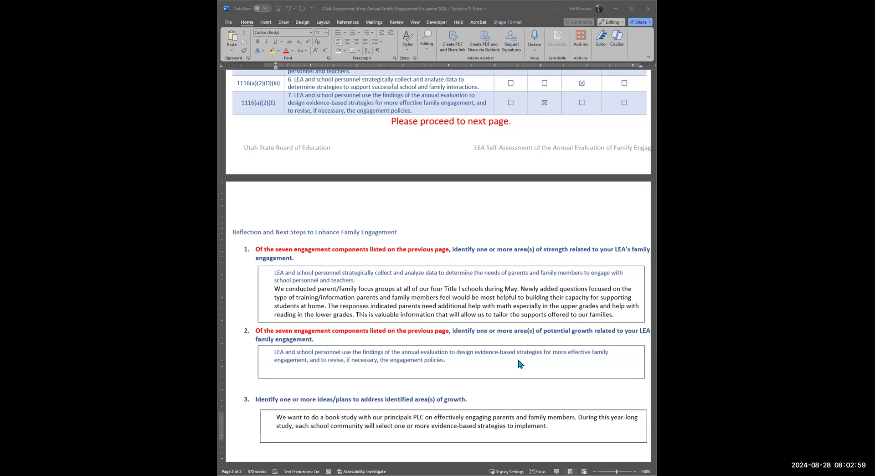
pyautogui.scroll(-1, 410, 363)
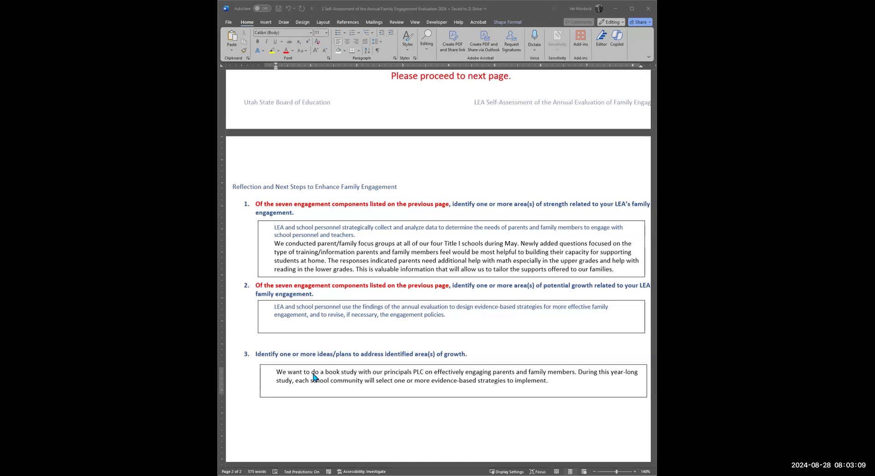
# - Return to item 02 in the browser and save its LEA self-review with the status Meets Requirements
pyautogui.scroll(-1, 314, 376)
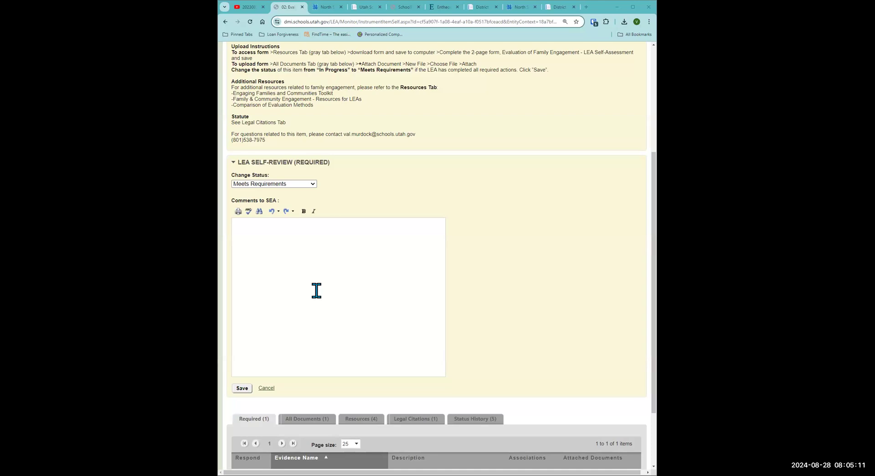
pyautogui.scroll(1, 315, 290)
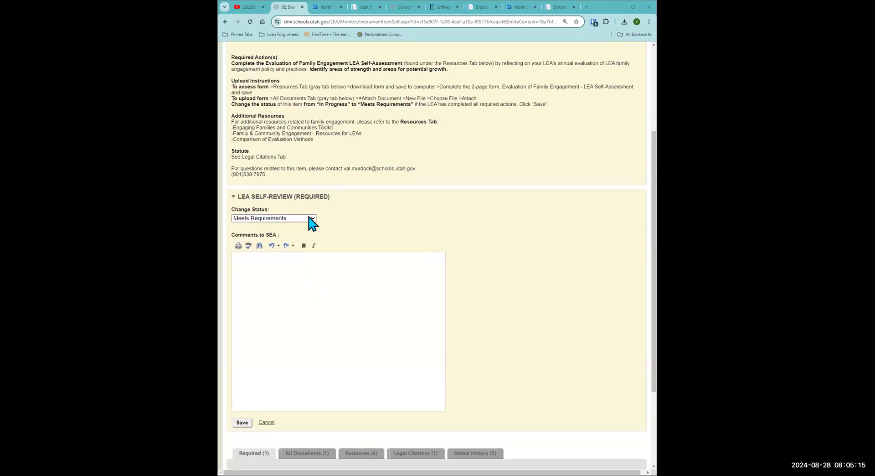
pyautogui.click(242, 422)
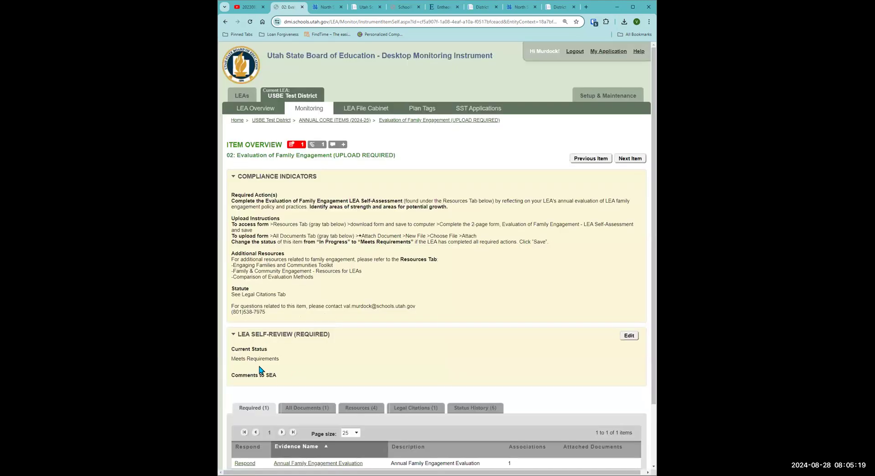
# - Attach the file "2 Self-Assessment of the Annual Family Engagement Evaluation 2024" to item 02 as a new document and check the upload
pyautogui.scroll(-3, 294, 368)
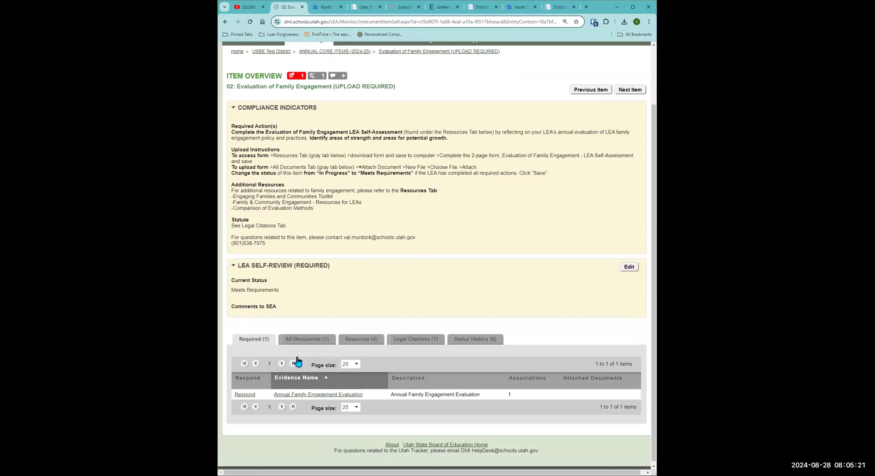
pyautogui.click(304, 337)
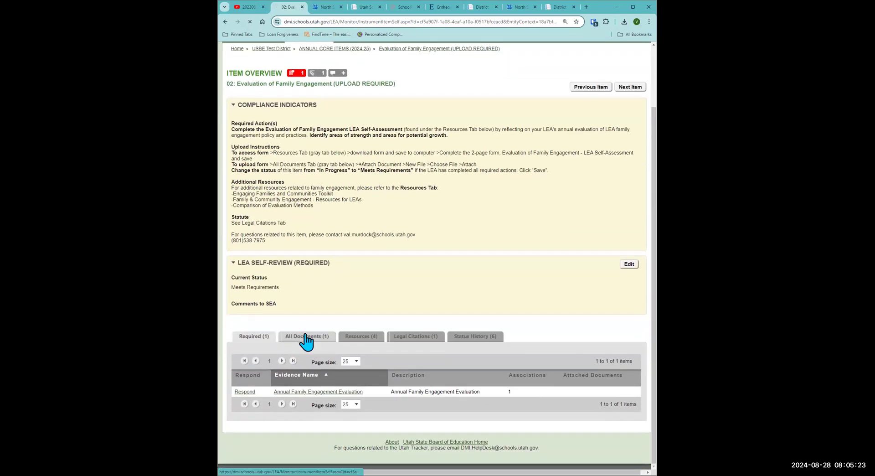
pyautogui.scroll(-2, 299, 405)
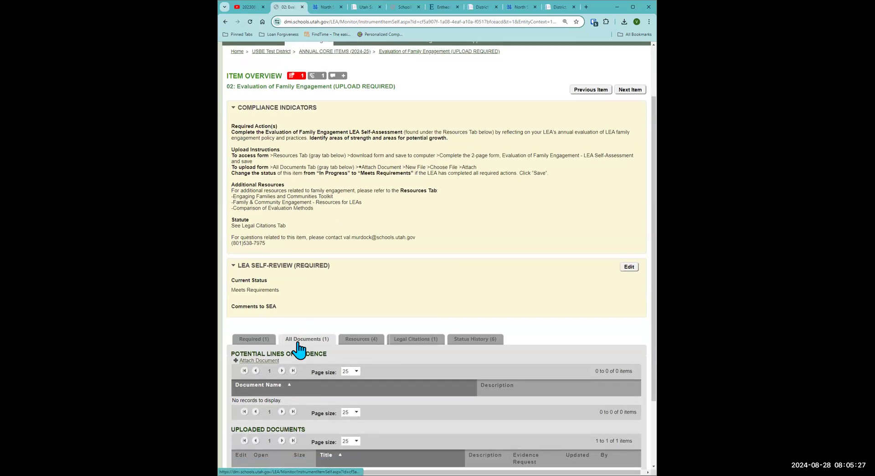
pyautogui.click(246, 361)
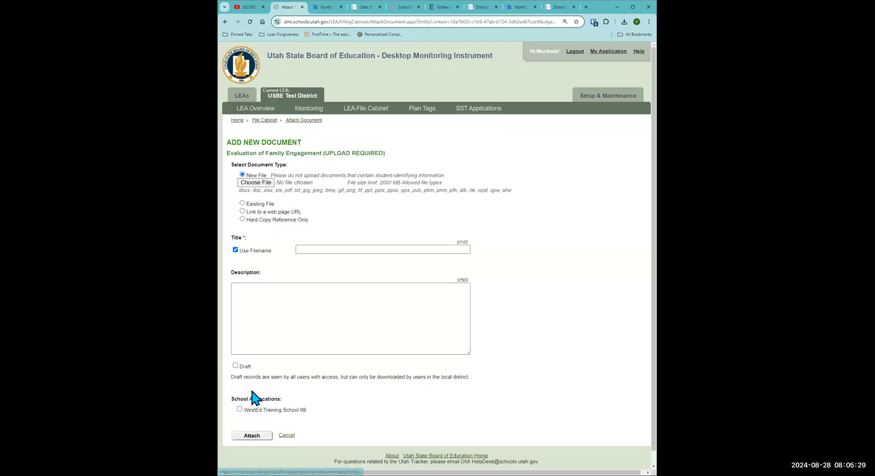
pyautogui.click(249, 184)
pyautogui.click(320, 54)
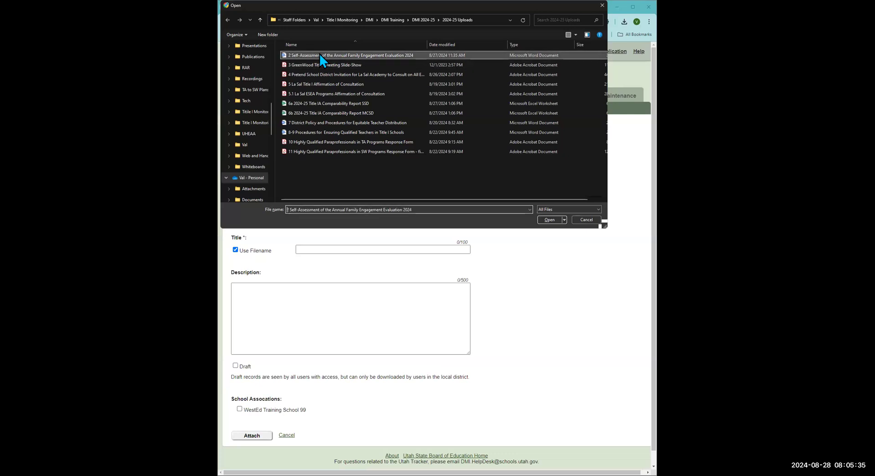
pyautogui.click(549, 220)
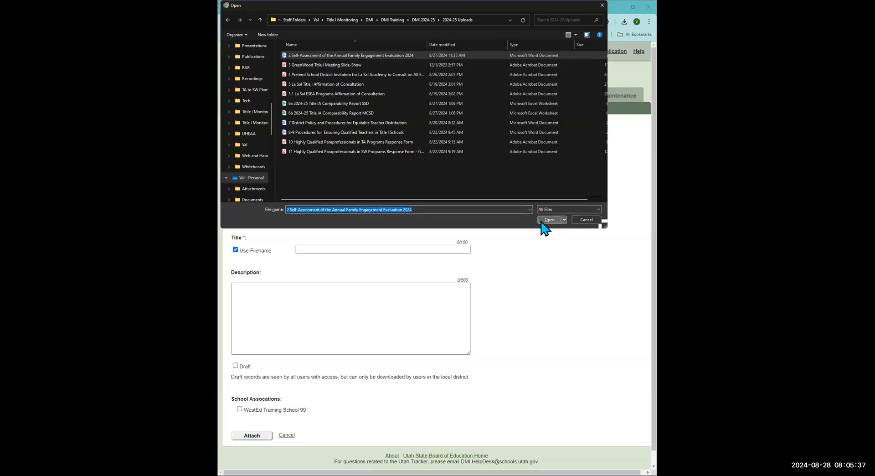
pyautogui.click(251, 436)
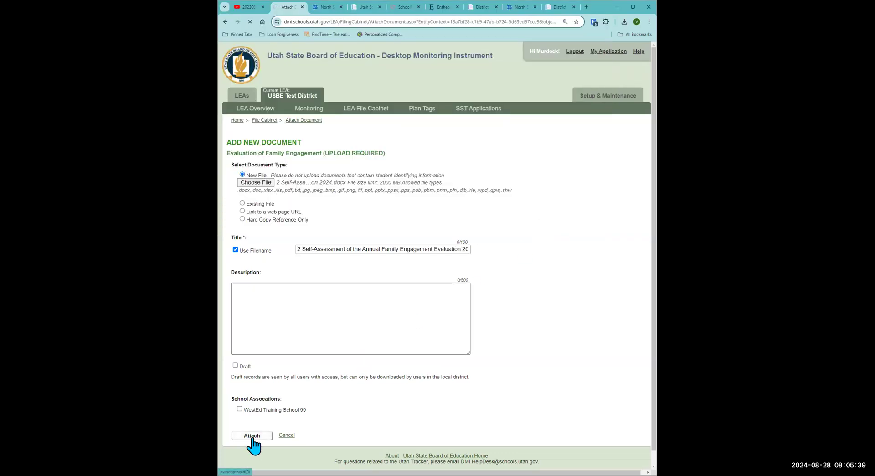
pyautogui.scroll(-2, 296, 415)
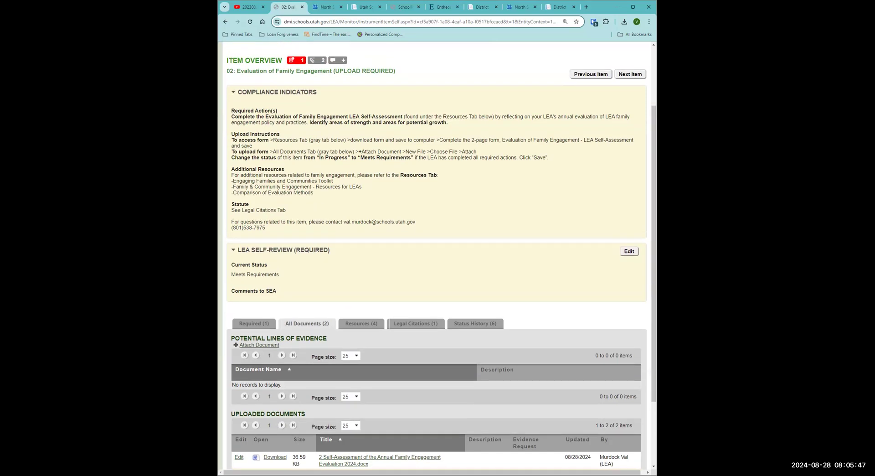
# - Go to the next item, Annual Title I Meeting, and review its resources
pyautogui.scroll(2, 512, 362)
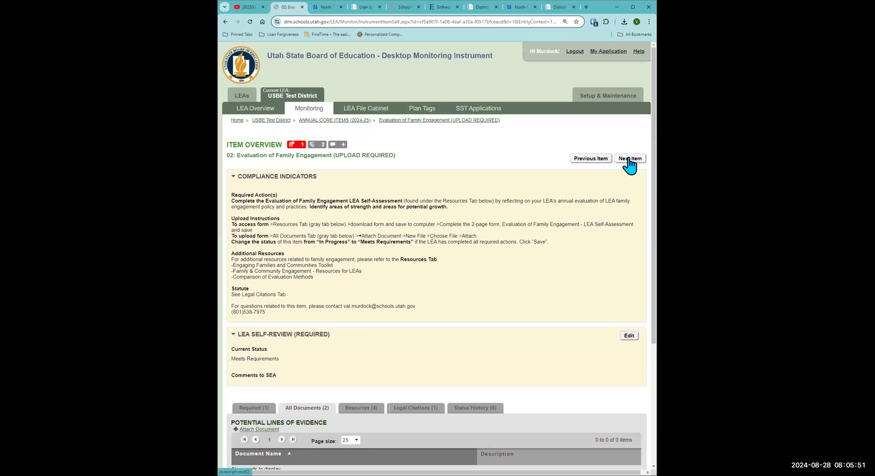
pyautogui.click(628, 159)
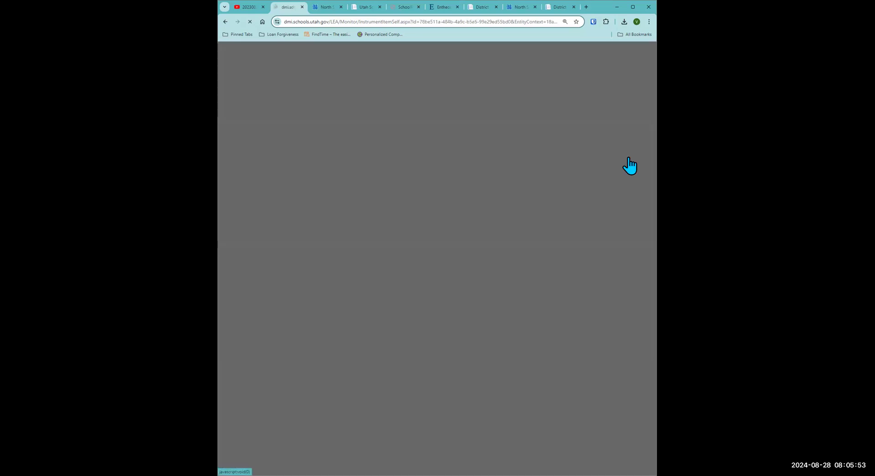
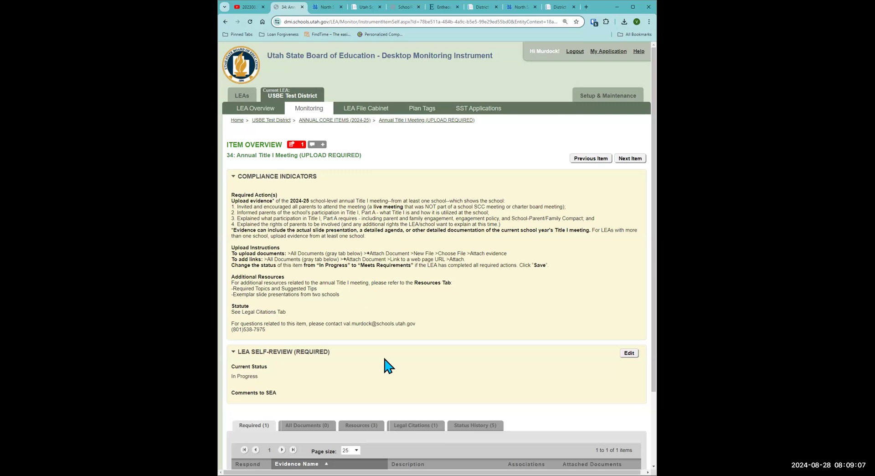
pyautogui.click(356, 425)
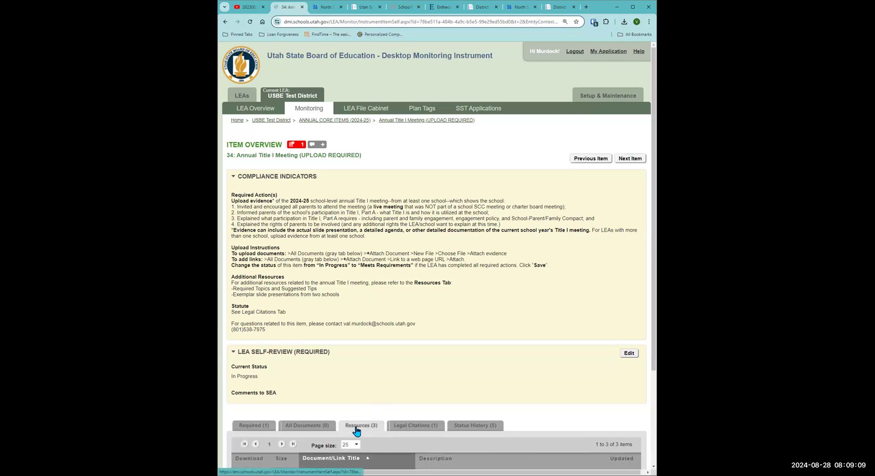
pyautogui.scroll(-2, 356, 429)
pyautogui.scroll(-1, 356, 430)
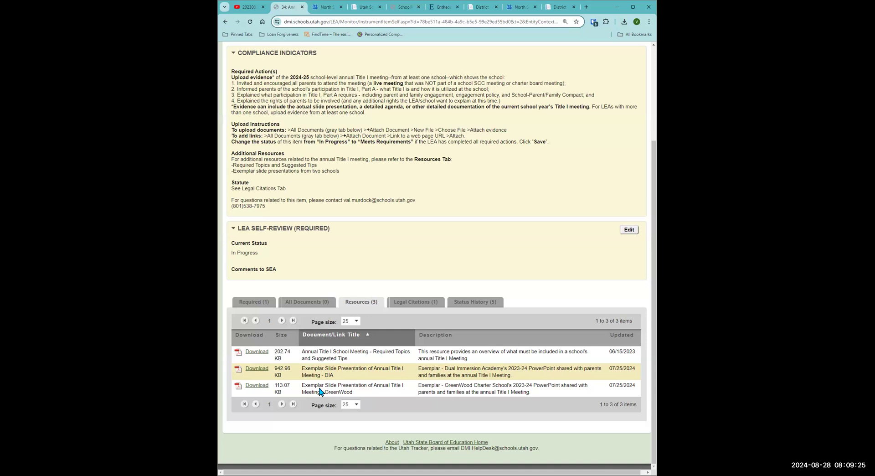
# - Attach the file "3 GreenWood Title I Meeting Slide-Show" to the Annual Title I Meeting item as a new document
pyautogui.click(302, 301)
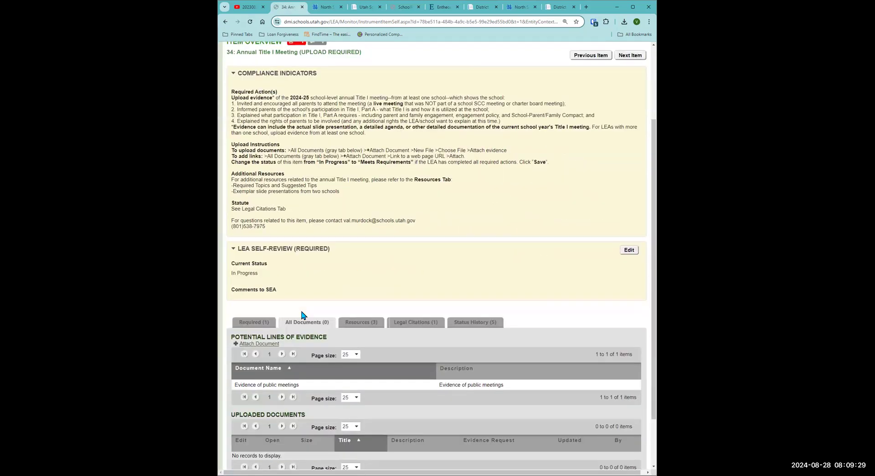
pyautogui.scroll(-2, 301, 314)
pyautogui.click(246, 280)
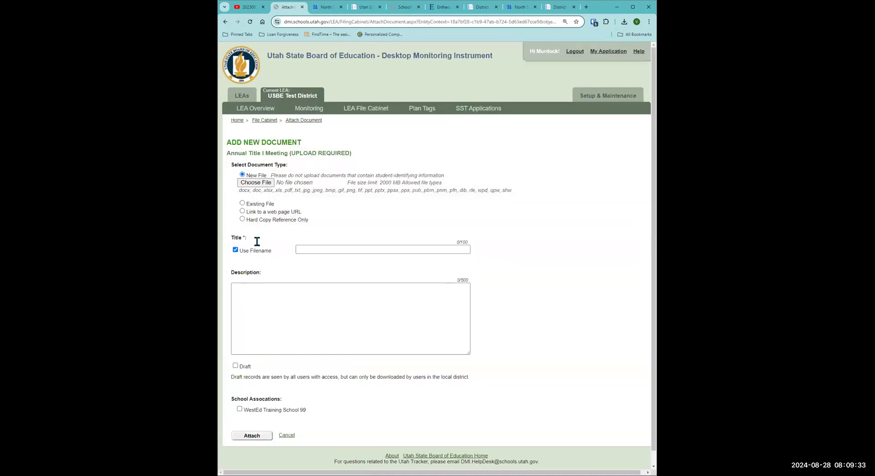
pyautogui.click(256, 183)
pyautogui.click(316, 65)
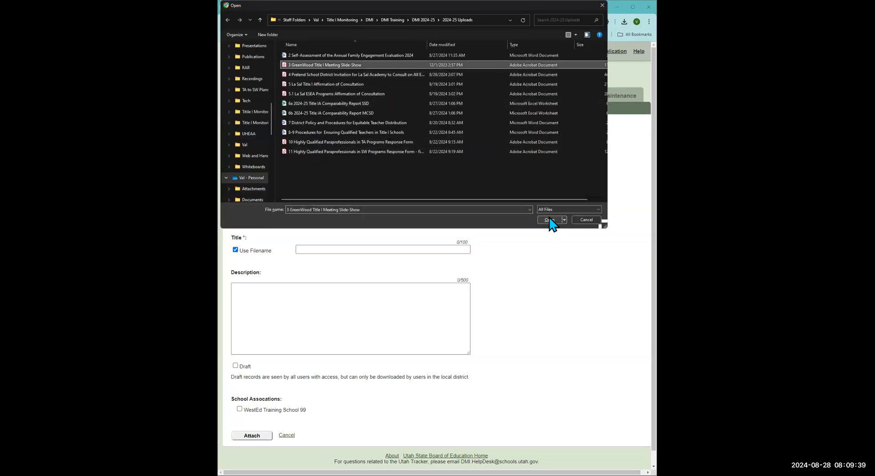
pyautogui.click(552, 220)
pyautogui.click(253, 435)
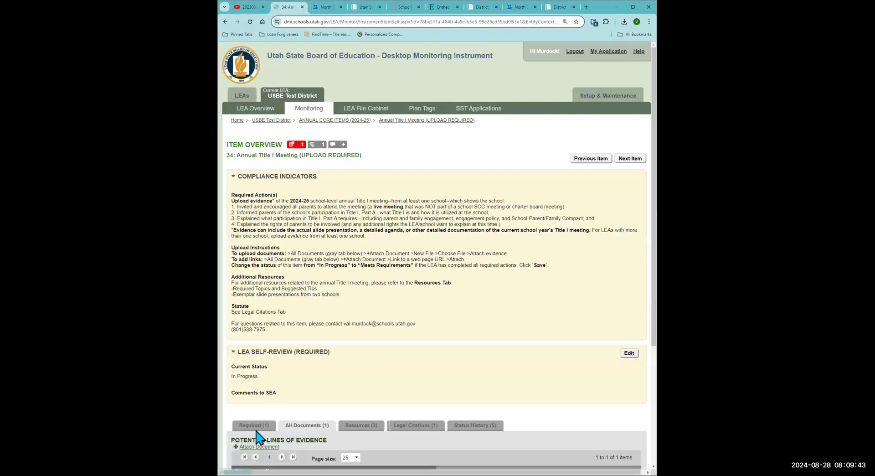
# - Download the uploaded GreenWood Title I Meeting Slide-Show, open it and review its slides
pyautogui.scroll(-4, 271, 390)
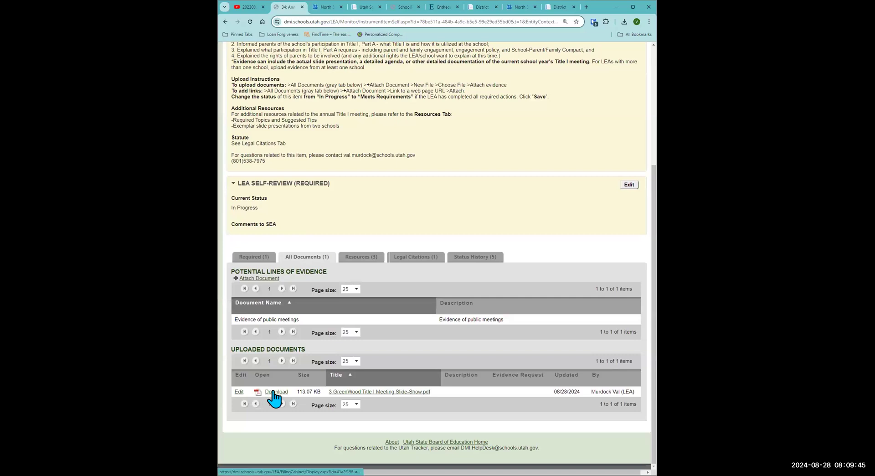
pyautogui.click(274, 392)
pyautogui.click(566, 41)
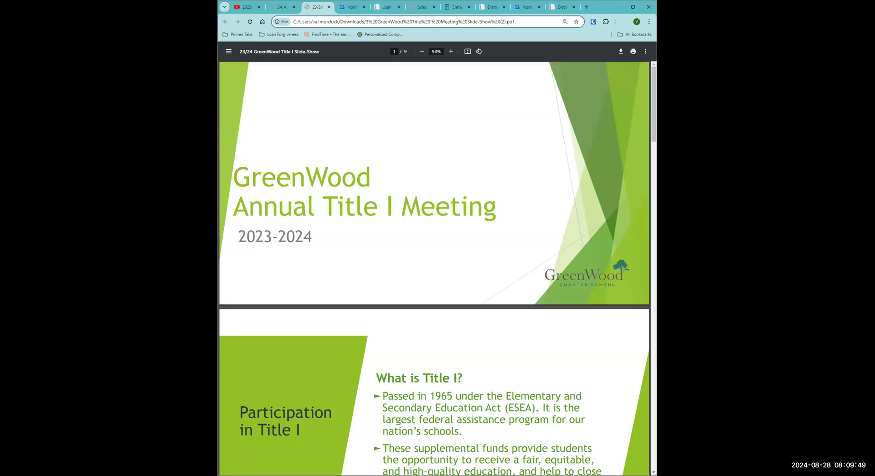
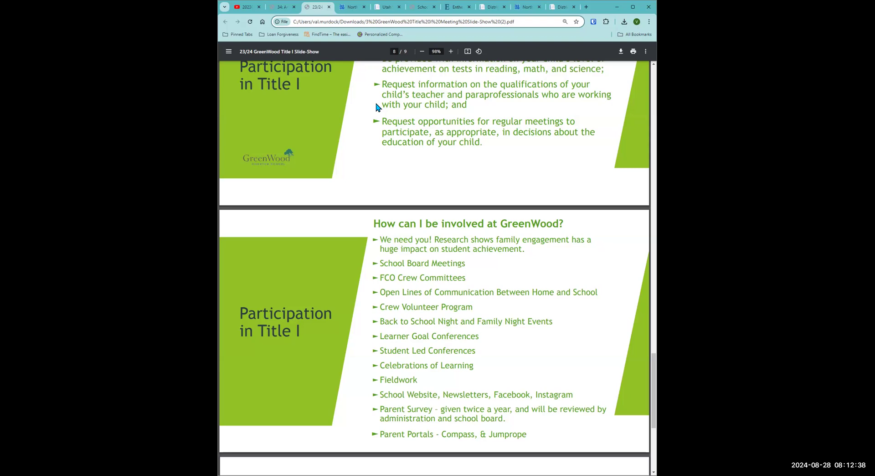
# - Return to the Annual Title I Meeting item, set its self-review status to Meets Requirements and save
pyautogui.click(282, 7)
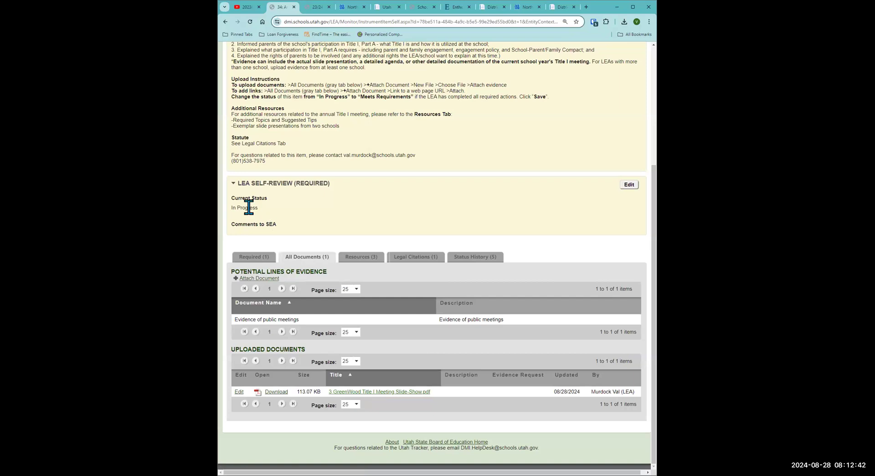
pyautogui.click(629, 186)
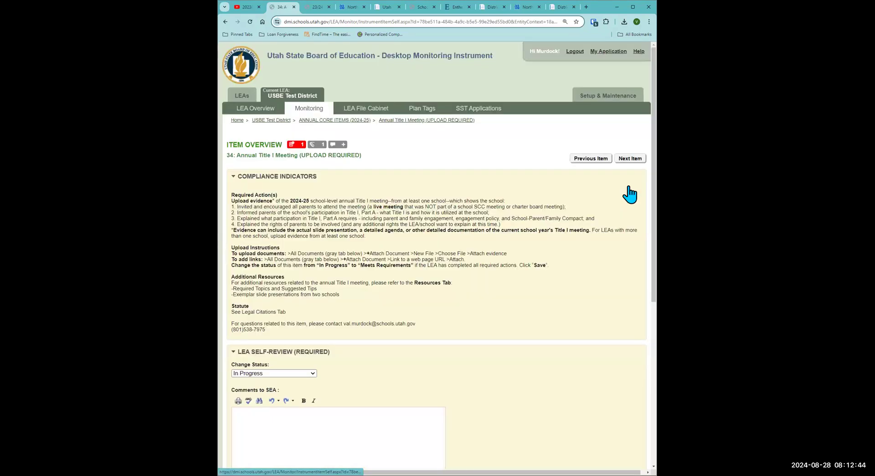
pyautogui.click(273, 373)
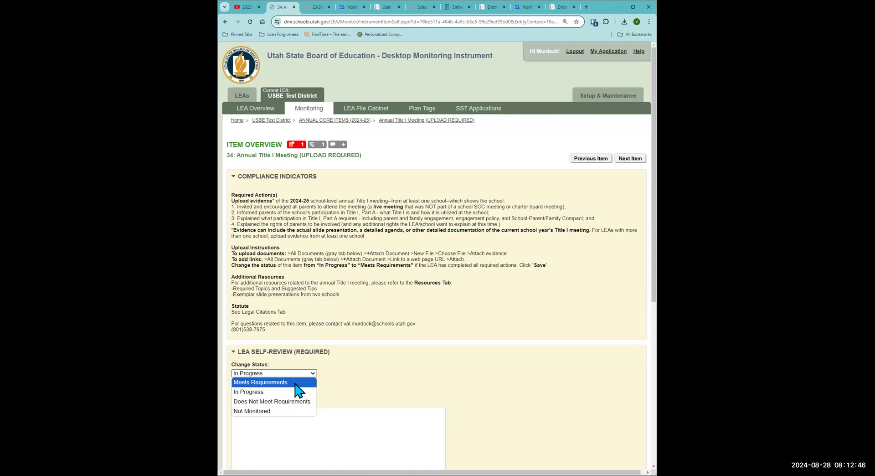
pyautogui.click(293, 392)
pyautogui.scroll(-5, 293, 397)
pyautogui.click(243, 372)
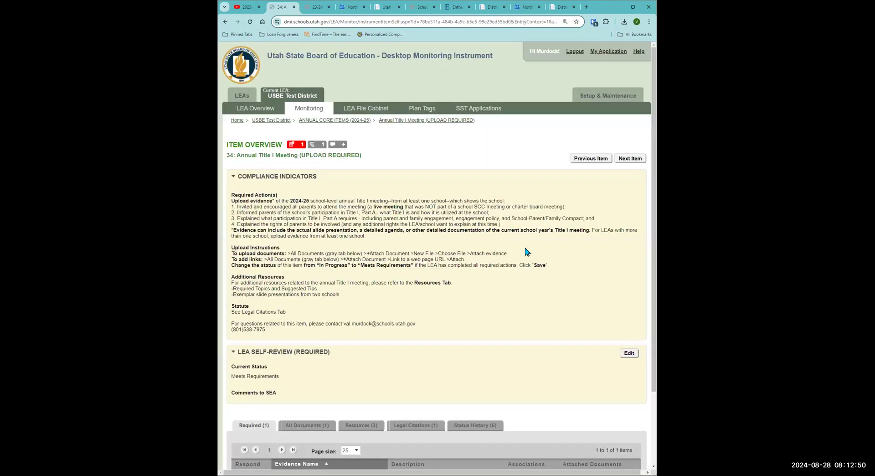
# - Go to the next item, Private School Notification, and attach the file "4 Pretend School District Invitation for La Sal Academy to Consult on All ESEA"
pyautogui.click(633, 159)
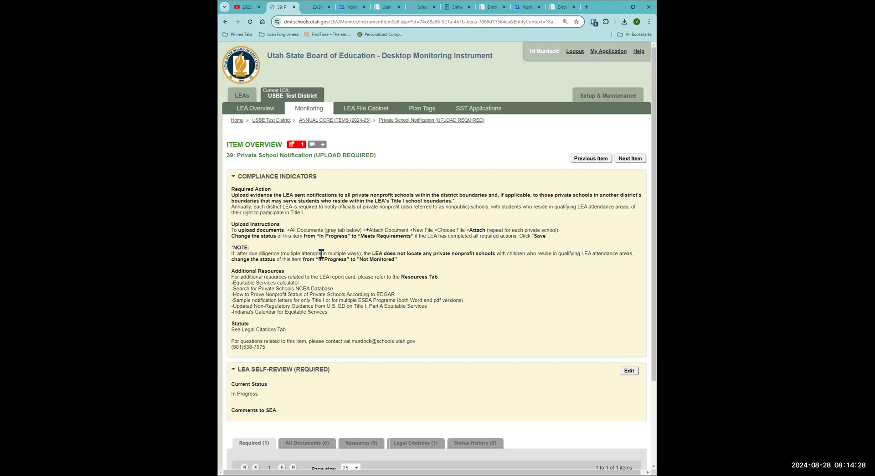
pyautogui.scroll(-1, 348, 417)
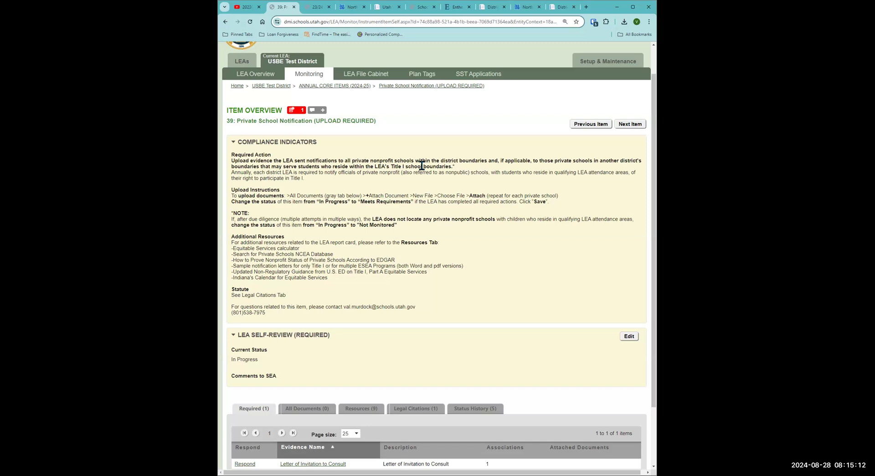
pyautogui.scroll(-2, 424, 170)
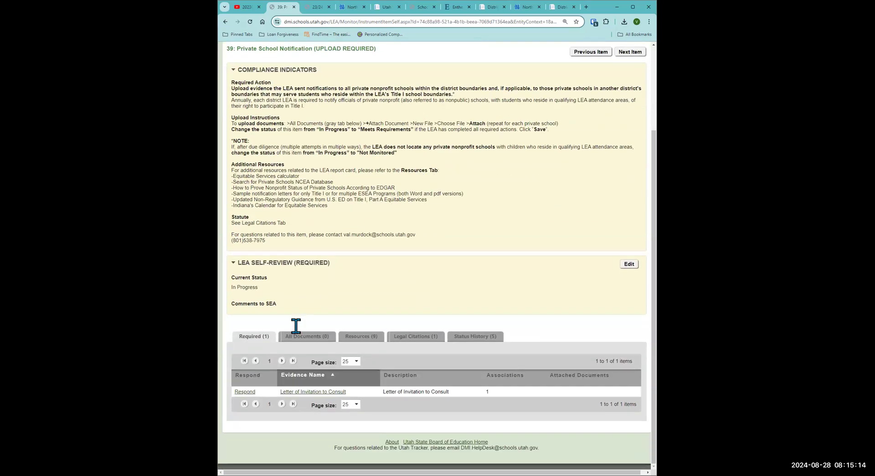
pyautogui.click(302, 339)
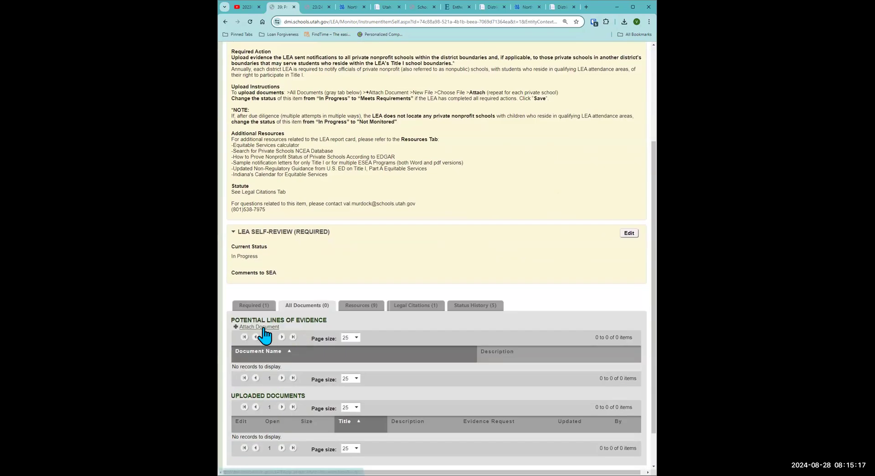
pyautogui.click(264, 336)
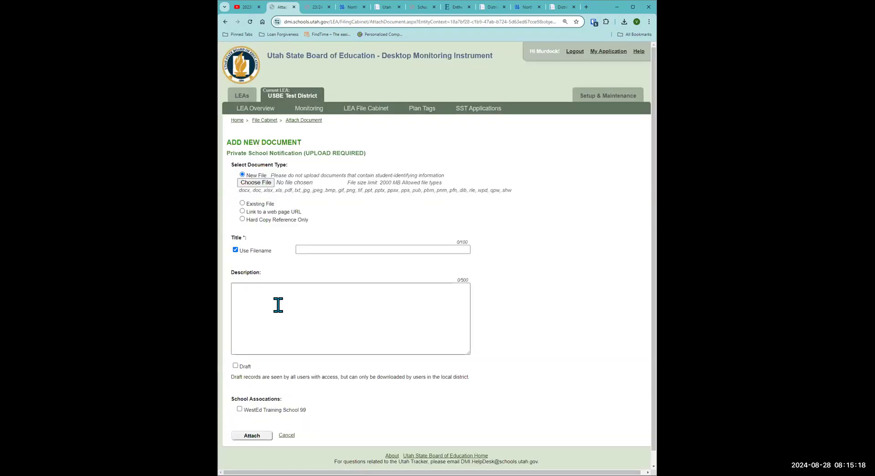
pyautogui.click(267, 186)
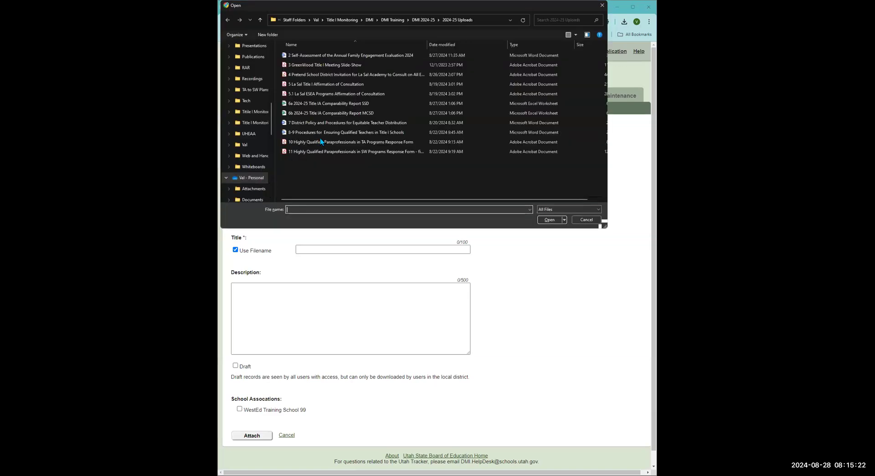
pyautogui.click(338, 75)
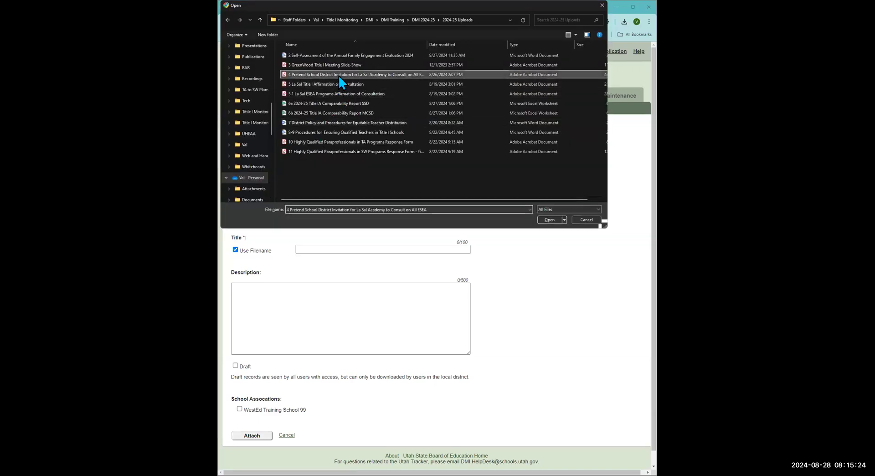
pyautogui.click(549, 220)
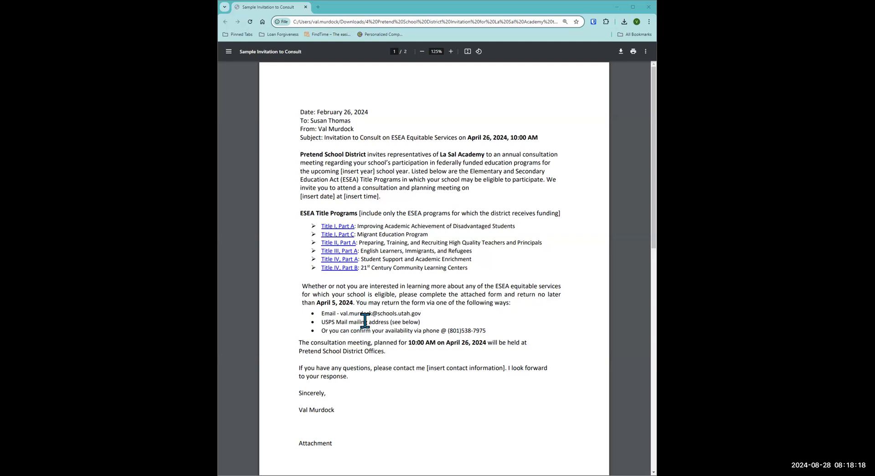
# - Review the opened invitation to consult, including the attached private school response form
pyautogui.scroll(-8, 365, 320)
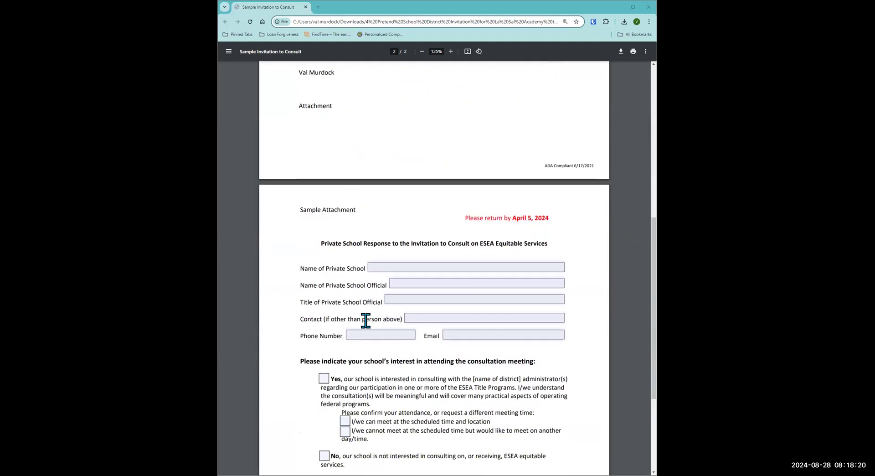
pyautogui.scroll(-2, 410, 175)
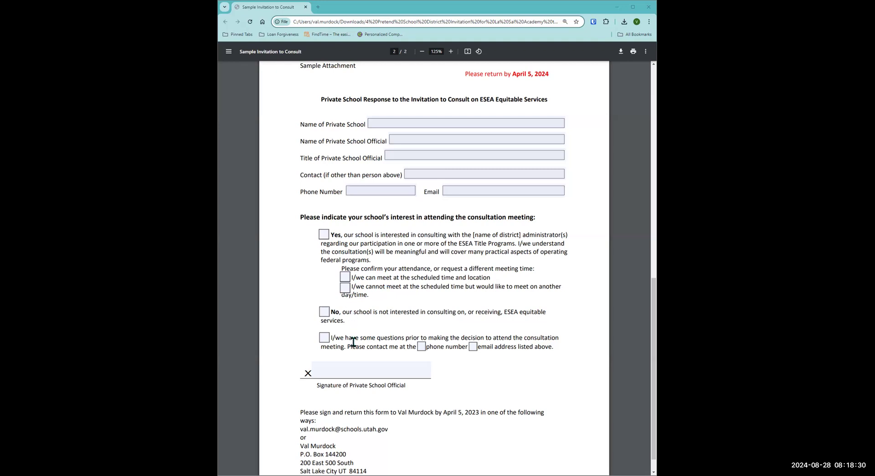
pyautogui.moveTo(654, 324); pyautogui.dragTo(649, 110)
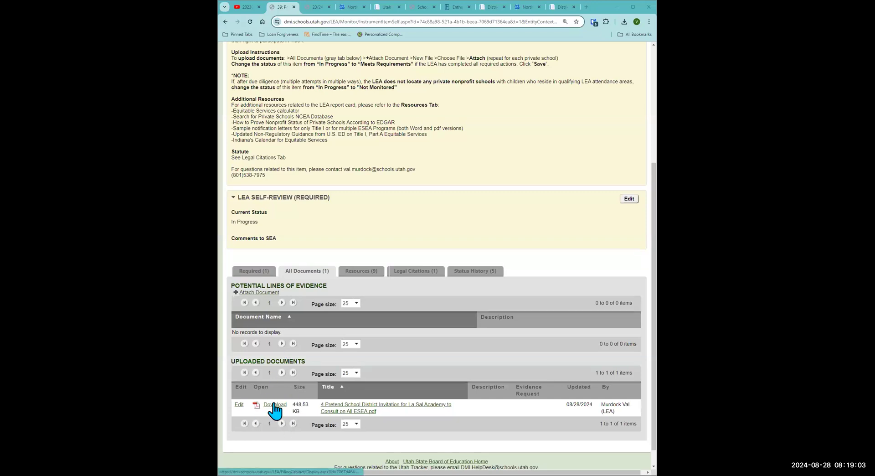
# - Review the resources provided for the Private School Notification item
pyautogui.scroll(2, 275, 410)
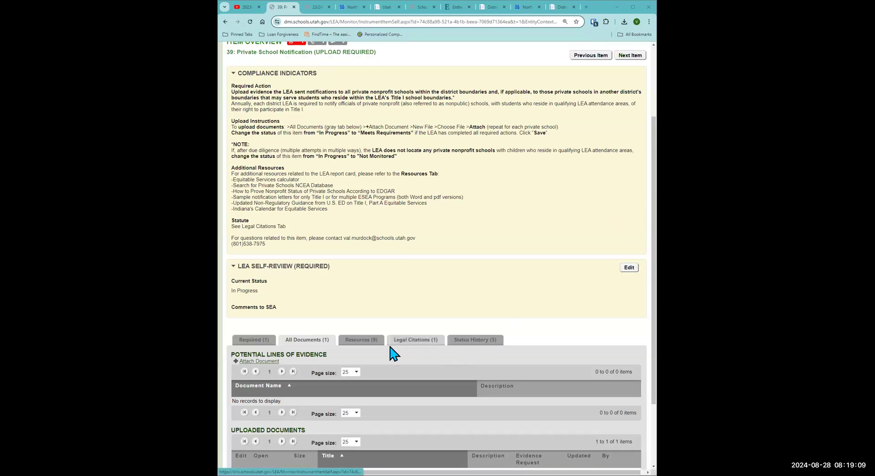
pyautogui.click(364, 340)
pyautogui.scroll(-5, 364, 340)
pyautogui.scroll(-3, 364, 340)
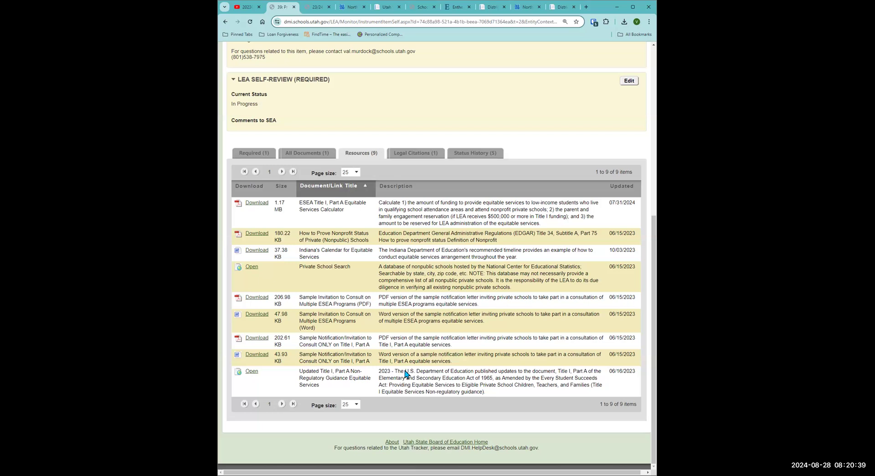
pyautogui.scroll(2, 405, 373)
pyautogui.scroll(2, 408, 374)
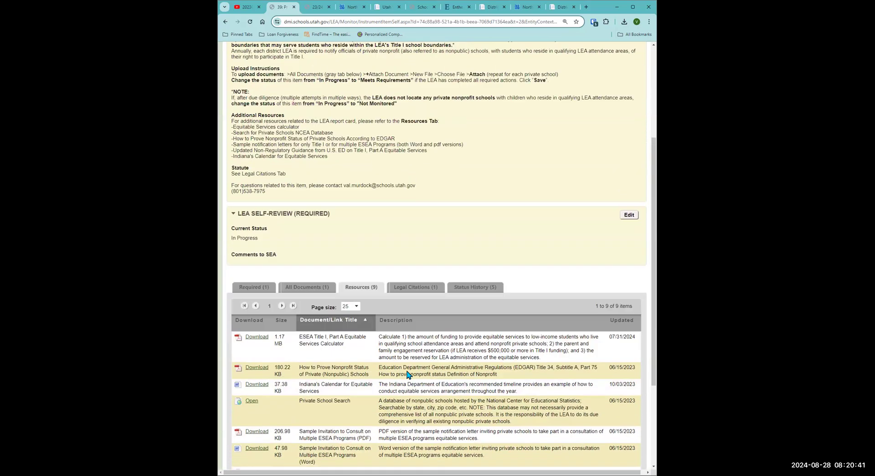
# - Open the Private School Notification self-review for editing and choose Meets Requirements as its status
pyautogui.click(627, 255)
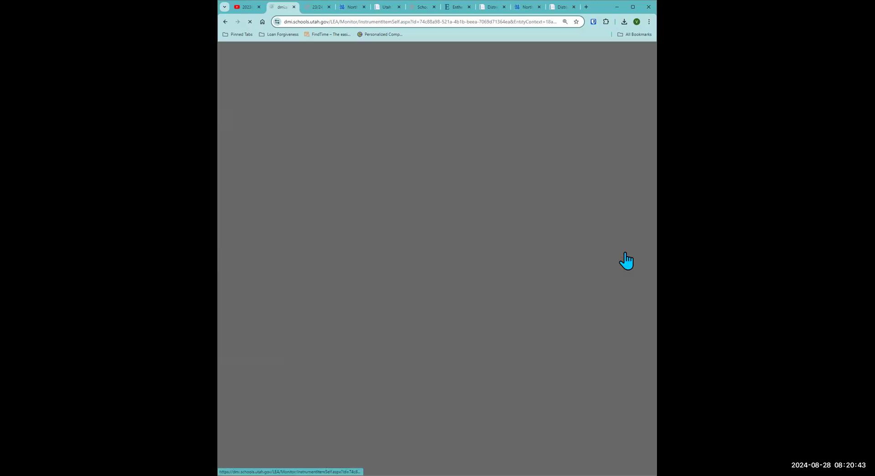
pyautogui.click(286, 394)
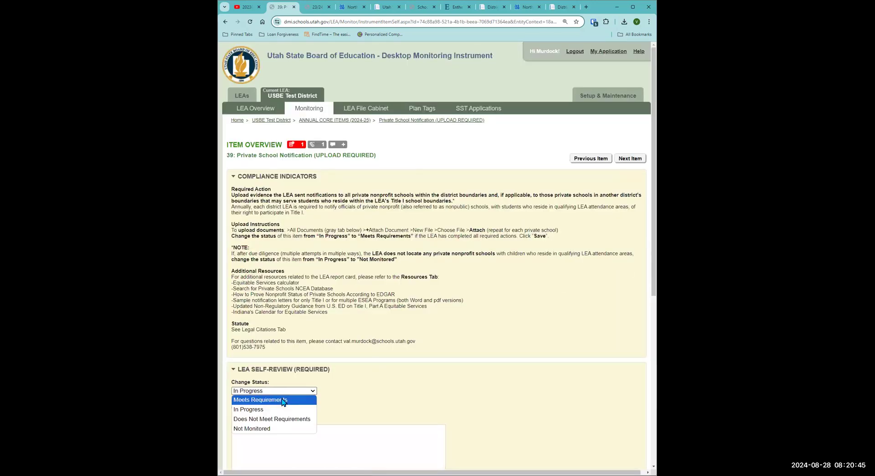
pyautogui.click(287, 400)
pyautogui.scroll(-5, 284, 405)
pyautogui.scroll(3, 285, 407)
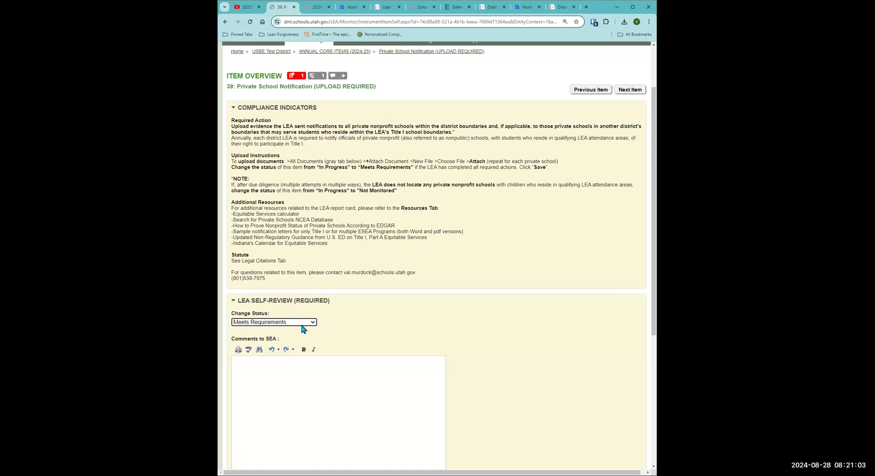
# - Change the Private School Notification self-review status to Not Monitored
pyautogui.scroll(-1, 314, 326)
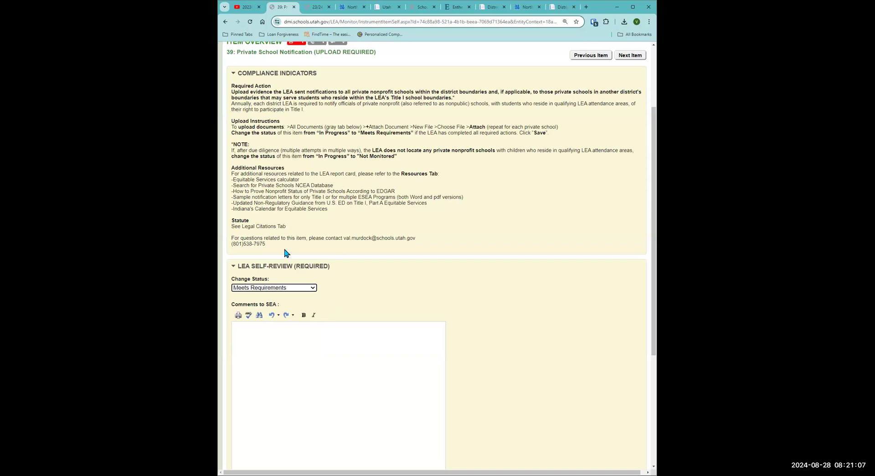
pyautogui.click(313, 287)
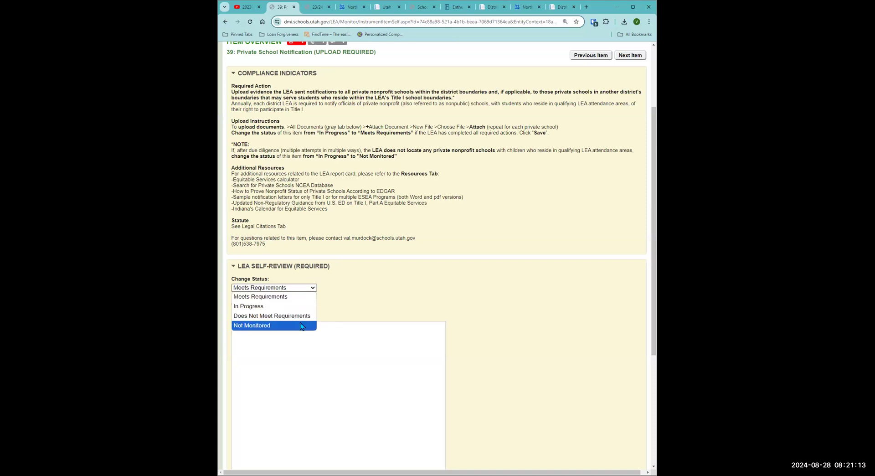
pyautogui.click(296, 324)
# - Set the Private School Notification status back to Meets Requirements and save the self-review
pyautogui.click(312, 287)
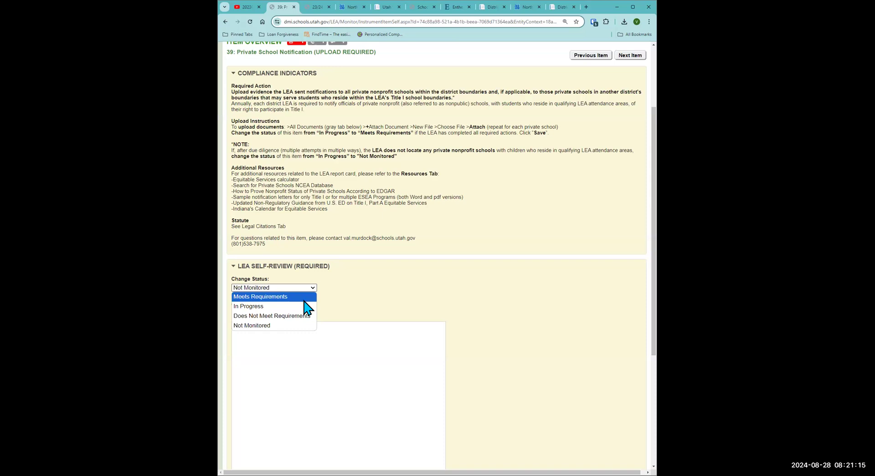
pyautogui.click(304, 298)
pyautogui.scroll(-4, 305, 361)
pyautogui.click(238, 305)
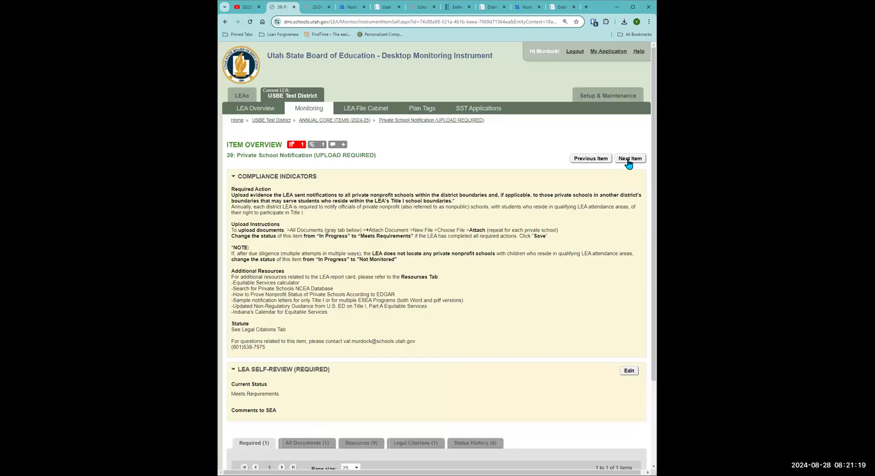
# - Go to the next item, Private School Consultation, and review its resources
pyautogui.click(628, 159)
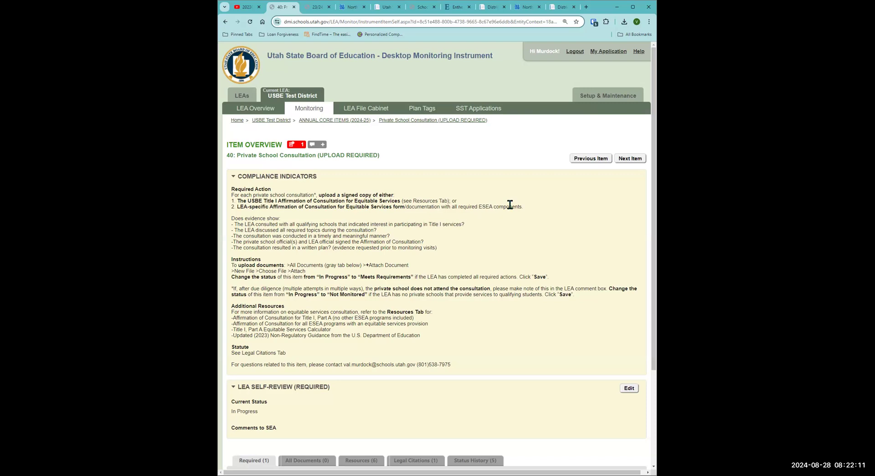
pyautogui.scroll(-3, 510, 205)
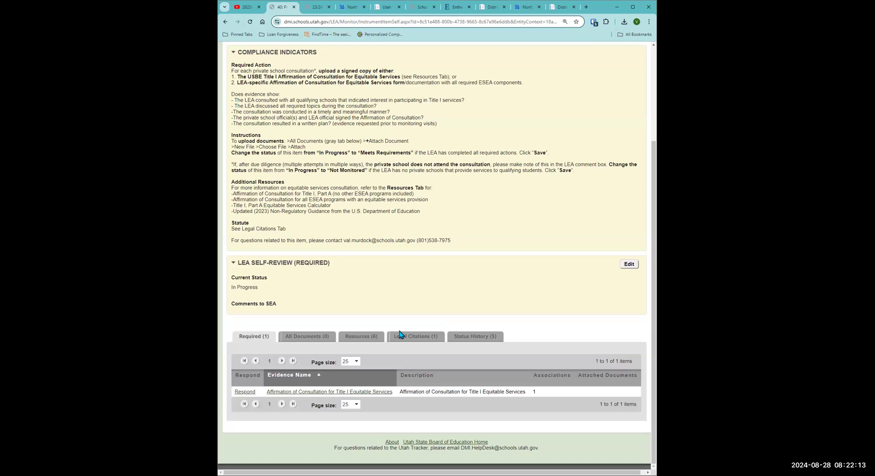
pyautogui.click(361, 337)
pyautogui.scroll(-5, 359, 339)
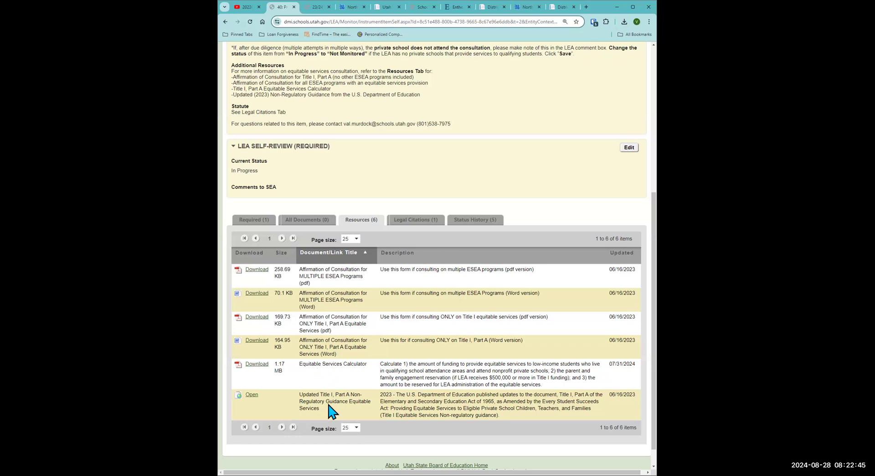
# - Attach the file "5 La Sal Title I Affirmation of Consultation" to the Private School Consultation item as a new document
pyautogui.moveTo(654, 282); pyautogui.dragTo(653, 126)
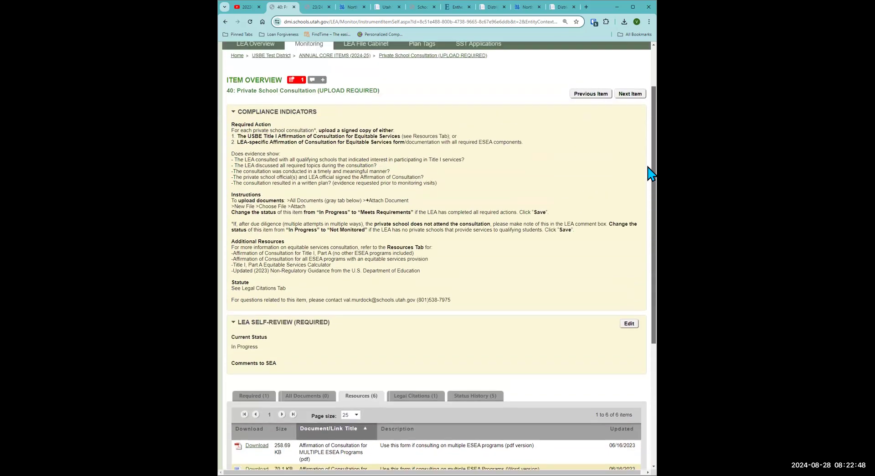
pyautogui.click(294, 396)
pyautogui.click(293, 404)
pyautogui.scroll(-2, 294, 403)
pyautogui.click(263, 275)
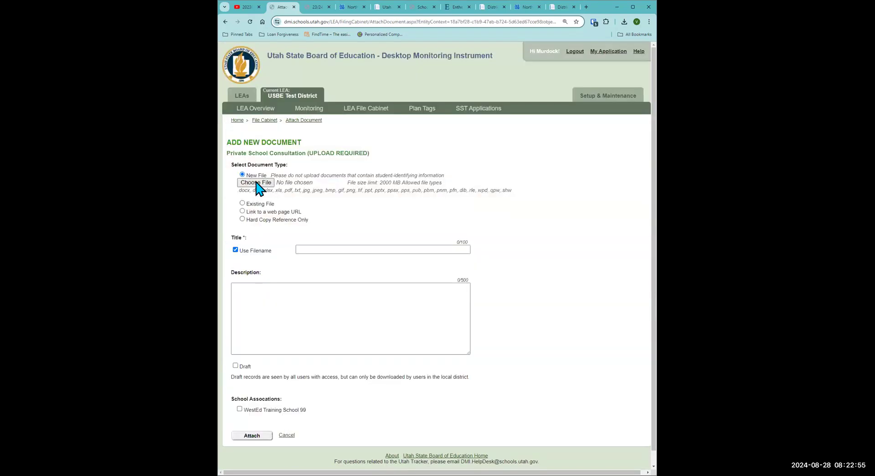
pyautogui.click(256, 183)
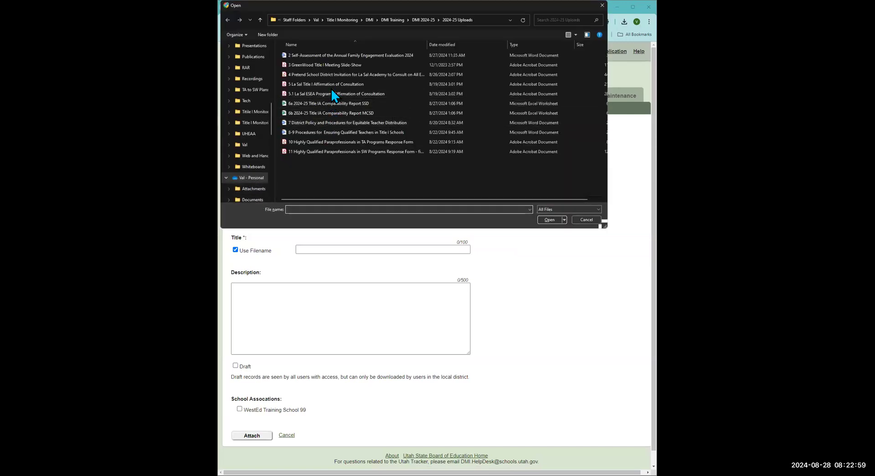
pyautogui.click(333, 84)
pyautogui.doubleClick(333, 84)
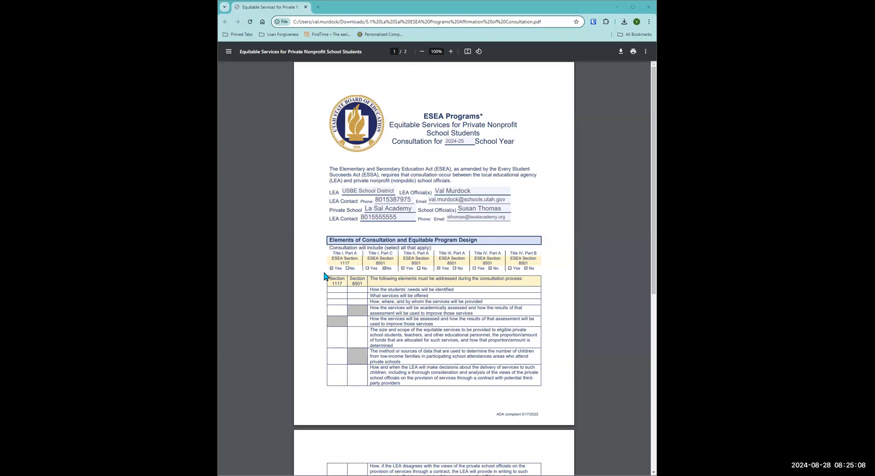
# - Review the ESEA Programs consultation form's program selections, required consultation elements, participation choices and signature section
pyautogui.click(385, 268)
pyautogui.click(331, 270)
pyautogui.click(406, 268)
pyautogui.scroll(-1, 512, 246)
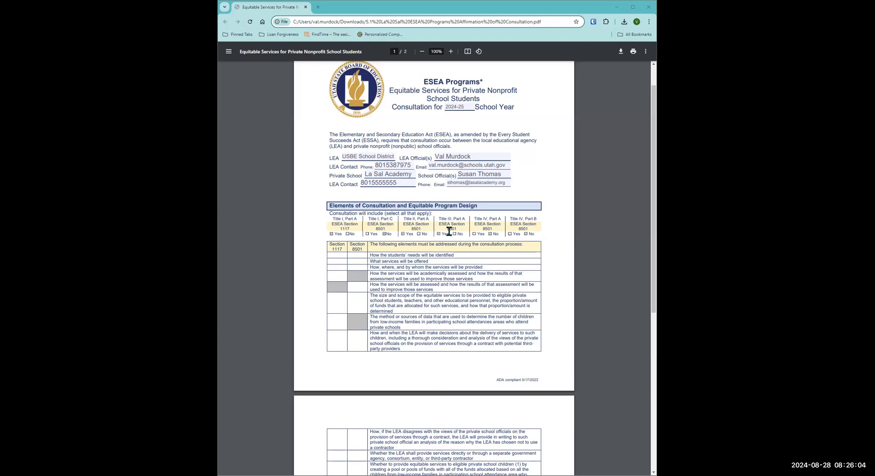
pyautogui.scroll(-2, 367, 270)
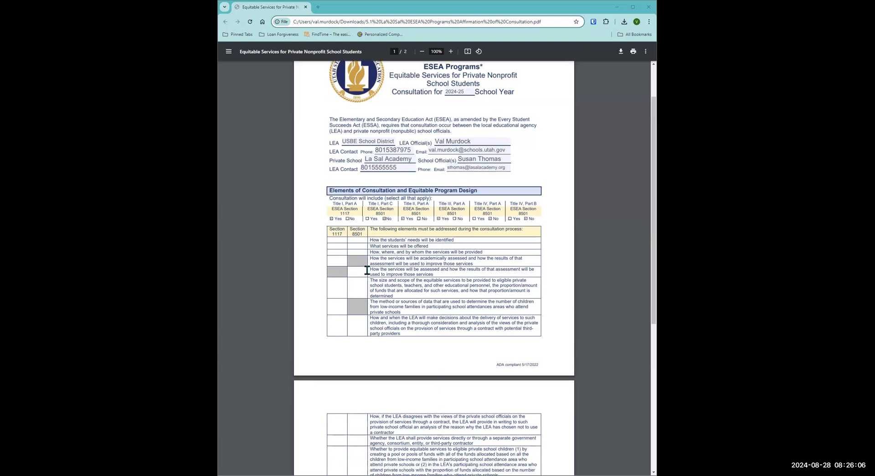
pyautogui.scroll(-1, 367, 270)
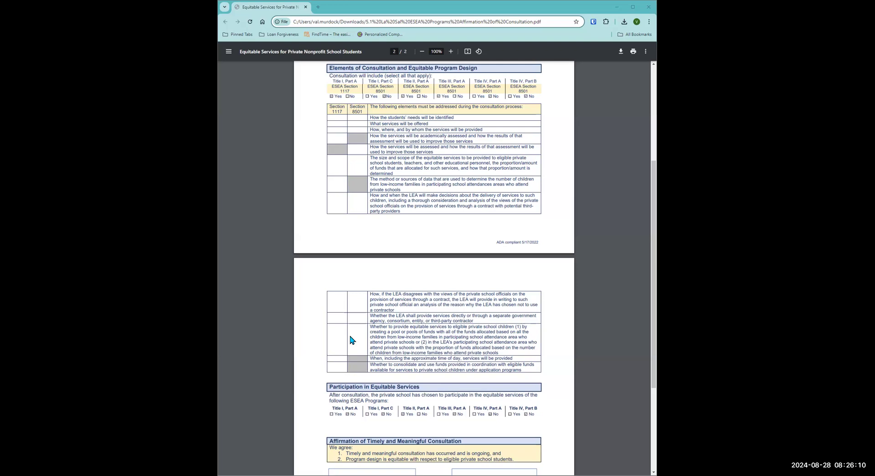
pyautogui.scroll(-2, 349, 337)
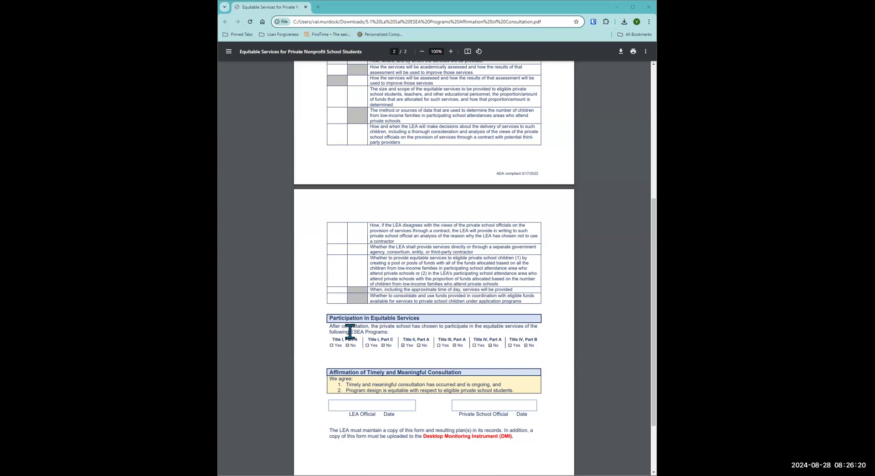
pyautogui.scroll(-2, 353, 365)
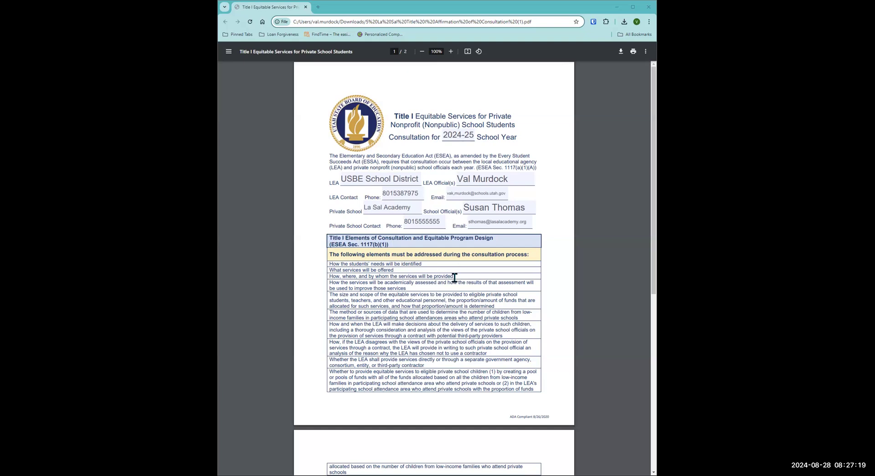
# - Review the Title I Affirmation of Consultation form's required elements, participate or decline options, affirmation and signature section
pyautogui.scroll(-1, 454, 277)
pyautogui.scroll(-3, 454, 278)
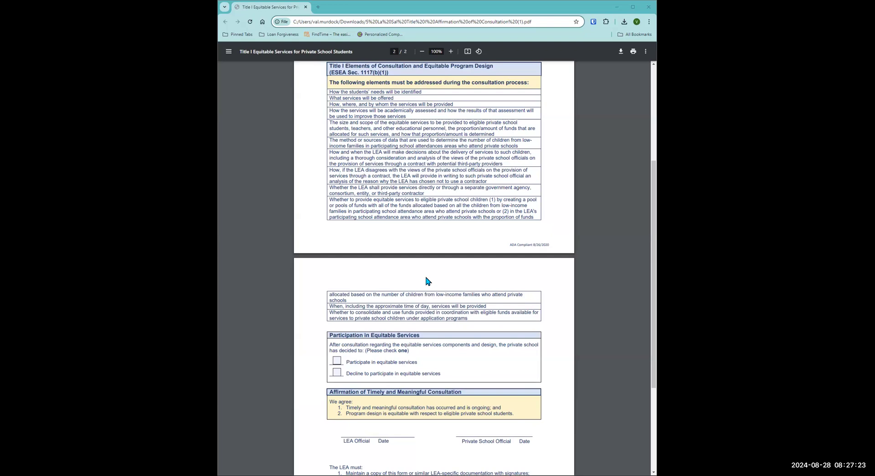
pyautogui.scroll(2, 426, 278)
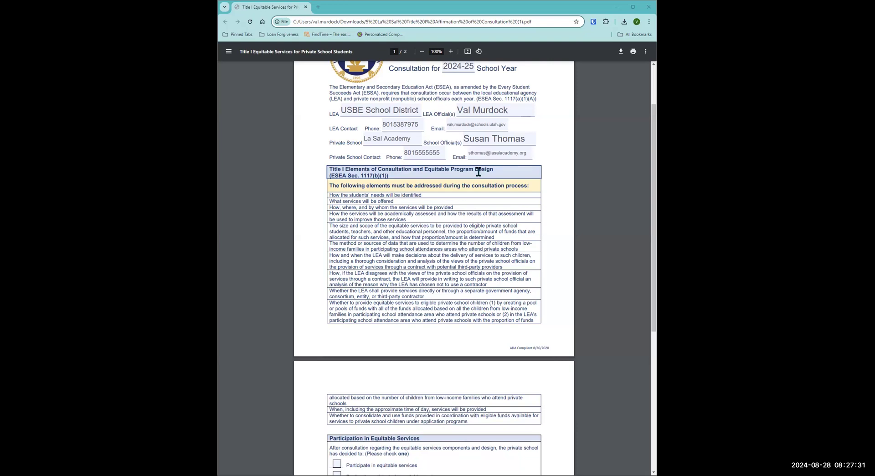
pyautogui.scroll(-2, 386, 394)
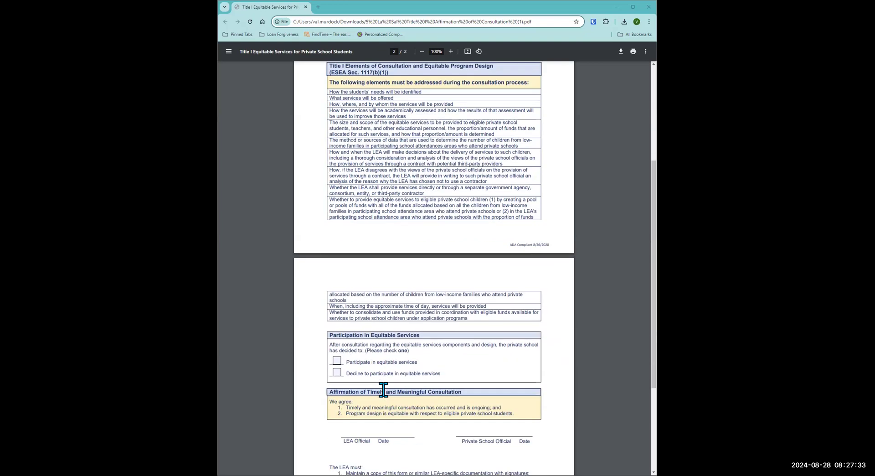
pyautogui.click(336, 361)
pyautogui.click(336, 372)
pyautogui.scroll(-1, 500, 431)
pyautogui.scroll(-1, 505, 431)
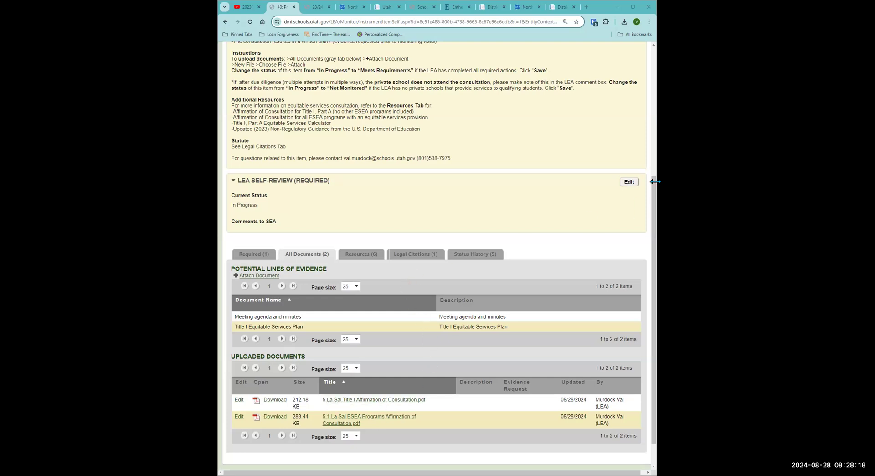
# - Set the Private School Consultation self-review status to Meets Requirements and save it
pyautogui.click(628, 183)
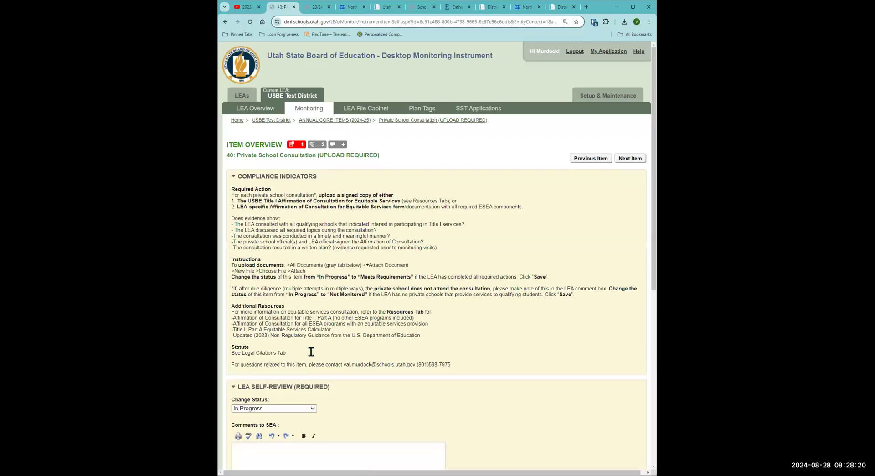
pyautogui.click(274, 408)
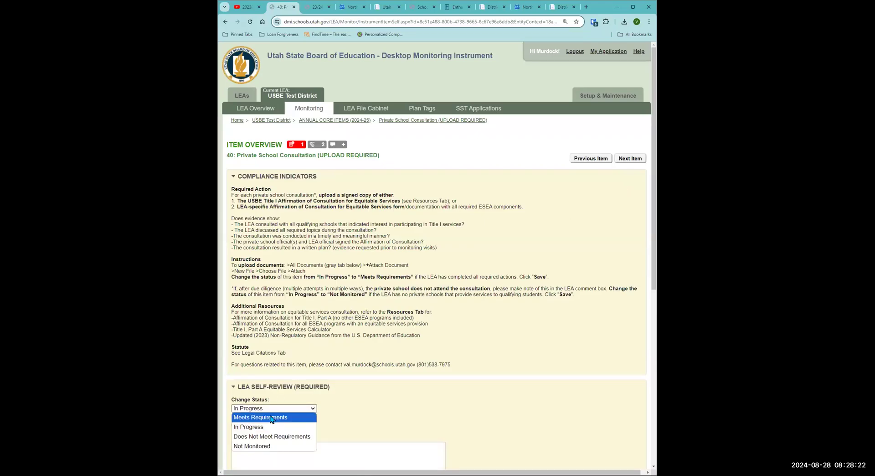
pyautogui.click(271, 417)
pyautogui.scroll(-4, 260, 418)
pyautogui.click(242, 440)
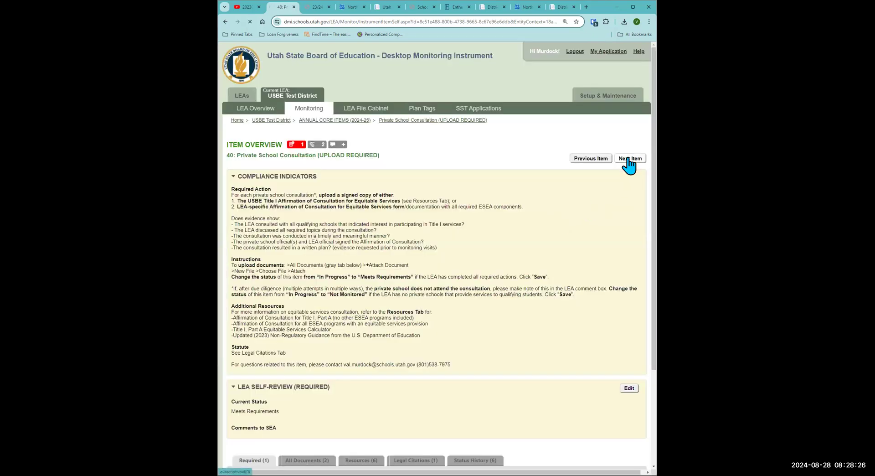
# - Go to the next item, Private Nonprofit Schools - Admin. Reservation, and view its Equitable Services Calculator resource at 125%
pyautogui.click(628, 158)
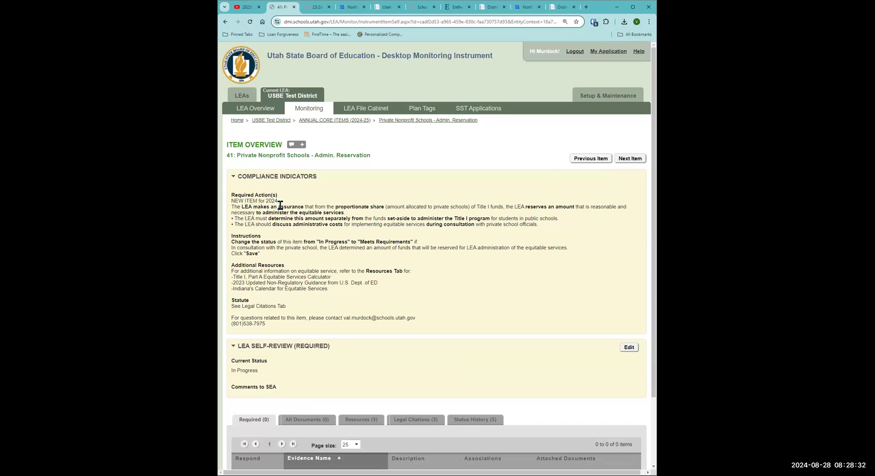
pyautogui.scroll(-1, 280, 204)
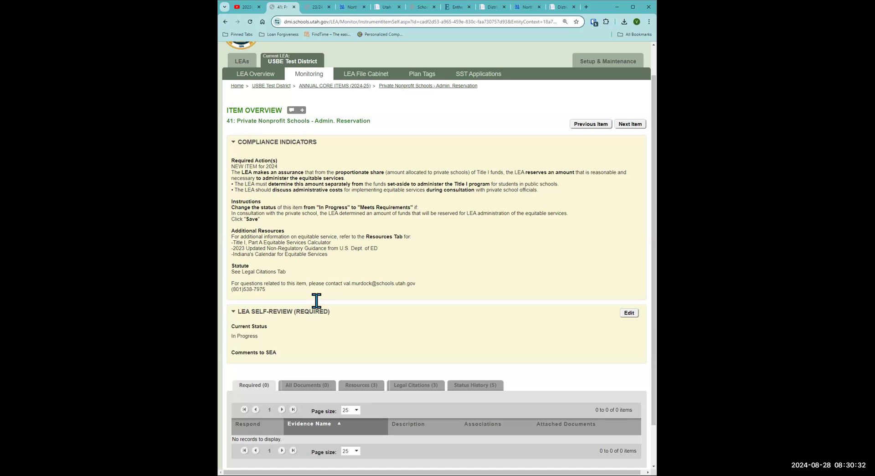
pyautogui.scroll(-1, 328, 351)
pyautogui.click(363, 342)
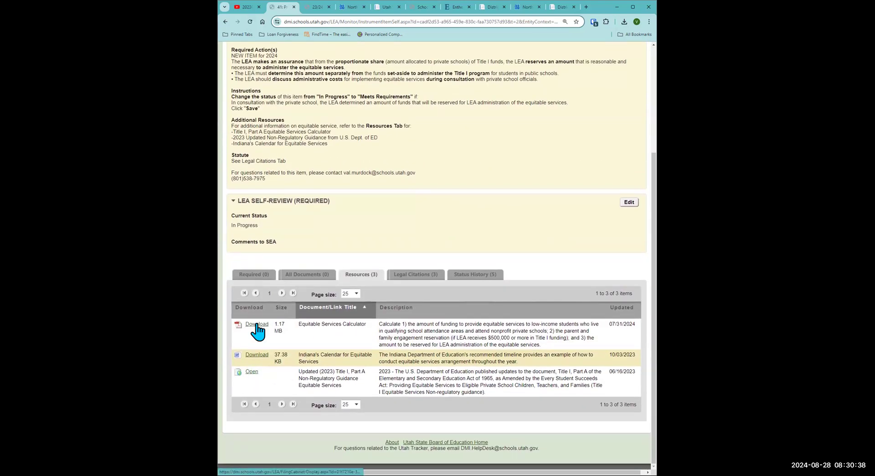
pyautogui.click(257, 324)
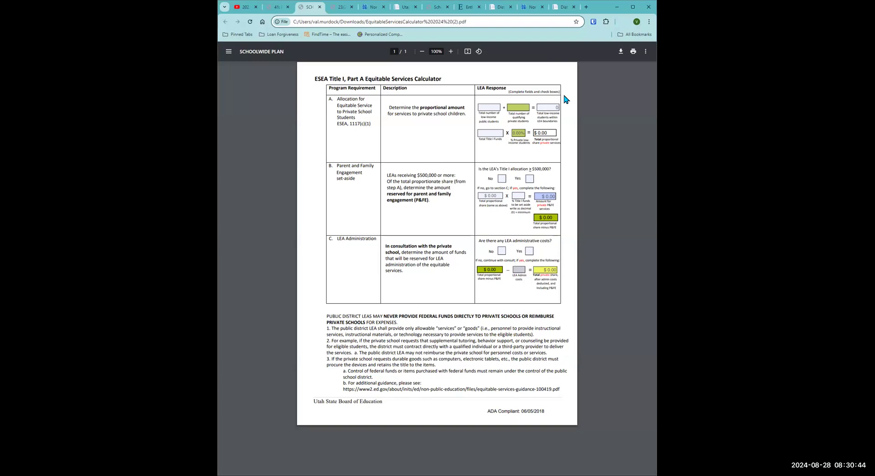
pyautogui.click(450, 51)
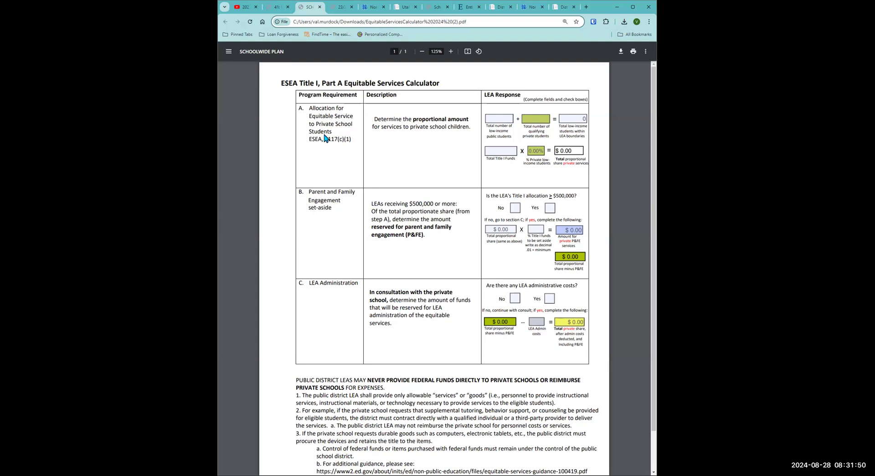
# - Return to the Admin. Reservation item, set its self-review status to Meets Requirements and save it
pyautogui.click(274, 7)
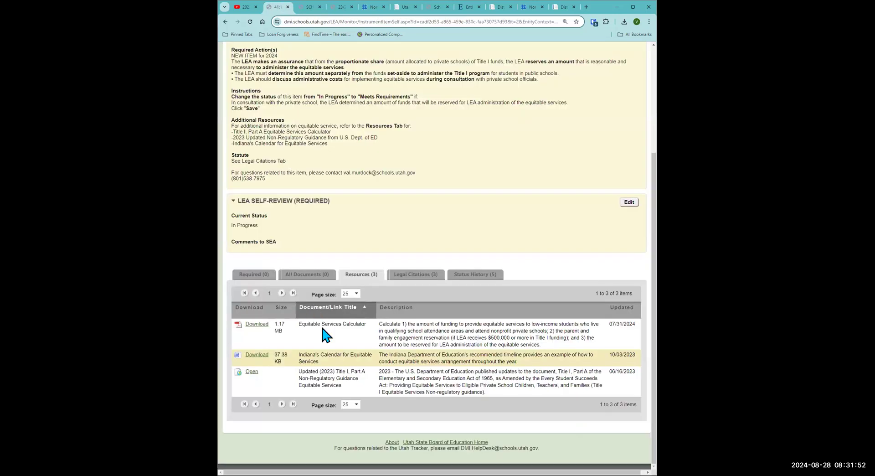
pyautogui.scroll(2, 370, 258)
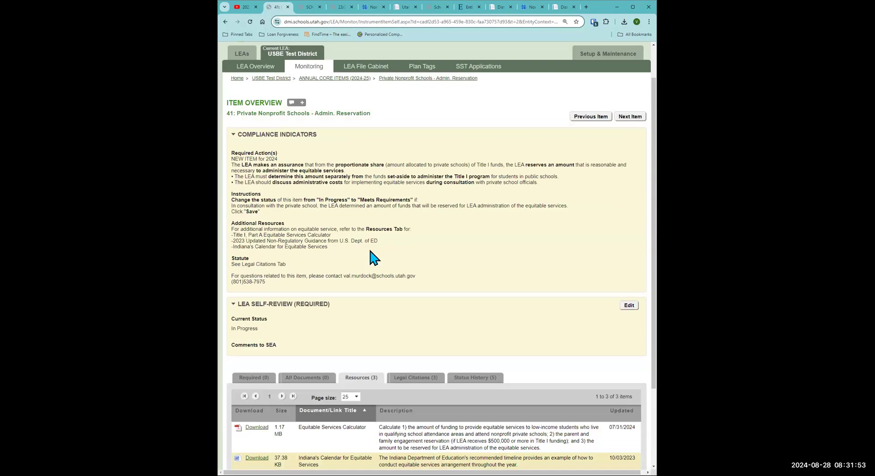
pyautogui.click(628, 306)
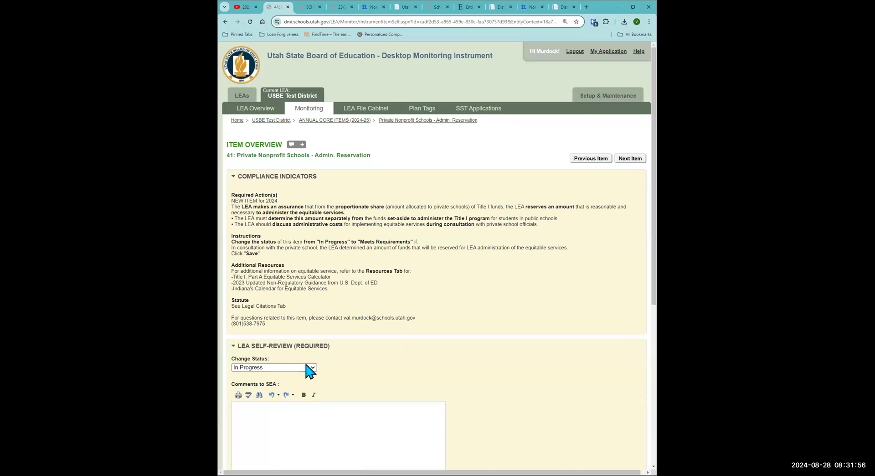
pyautogui.click(291, 367)
pyautogui.click(291, 377)
pyautogui.scroll(-5, 291, 376)
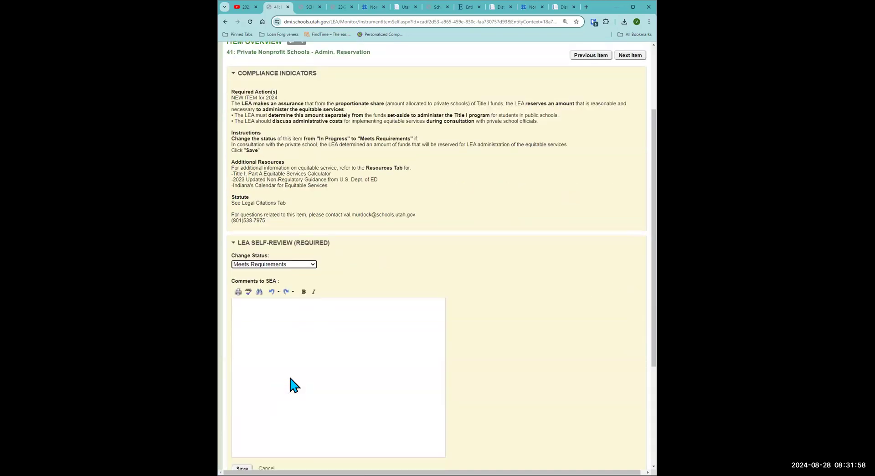
pyautogui.click(241, 366)
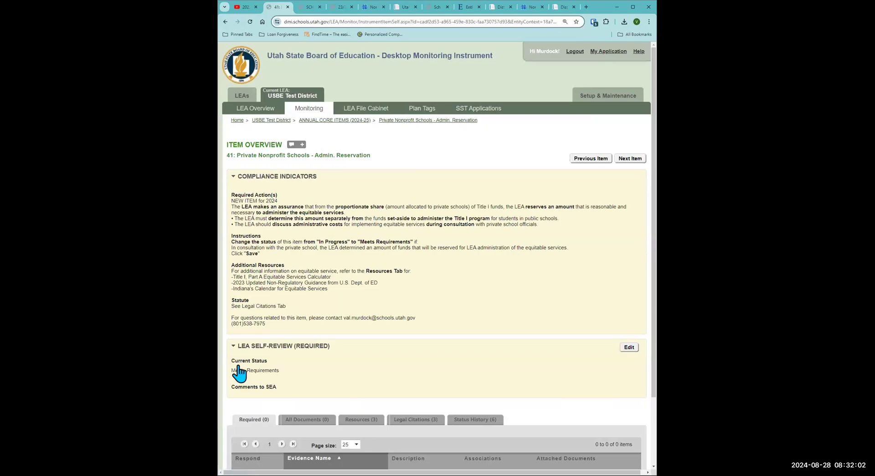
# - Go to the next item, Private Nonprofit Schools - Funding & Services, and save its self-review status as Meets Requirements
pyautogui.scroll(-3, 259, 367)
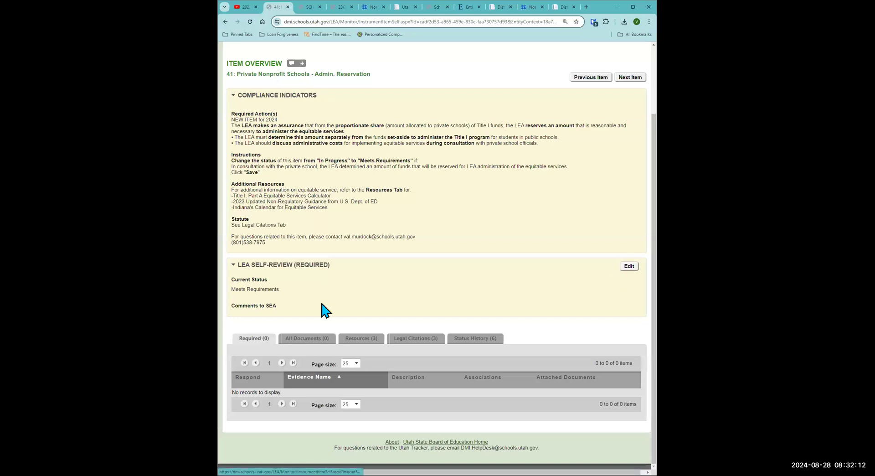
pyautogui.scroll(2, 305, 312)
pyautogui.click(629, 158)
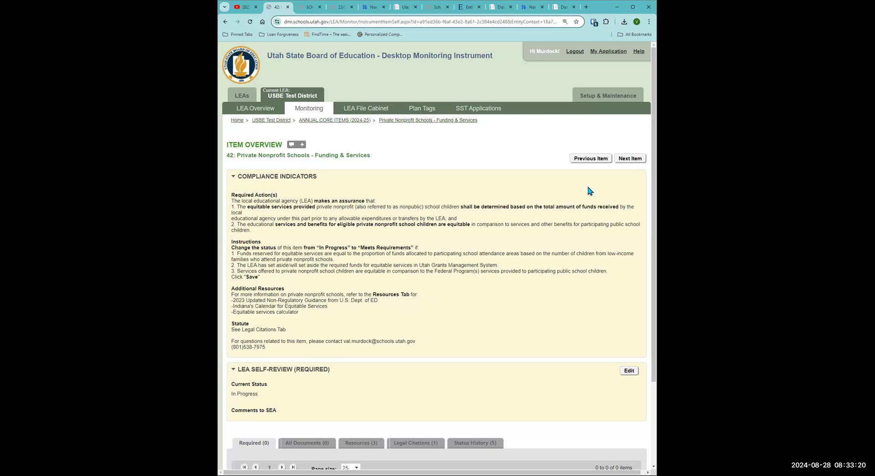
pyautogui.click(627, 371)
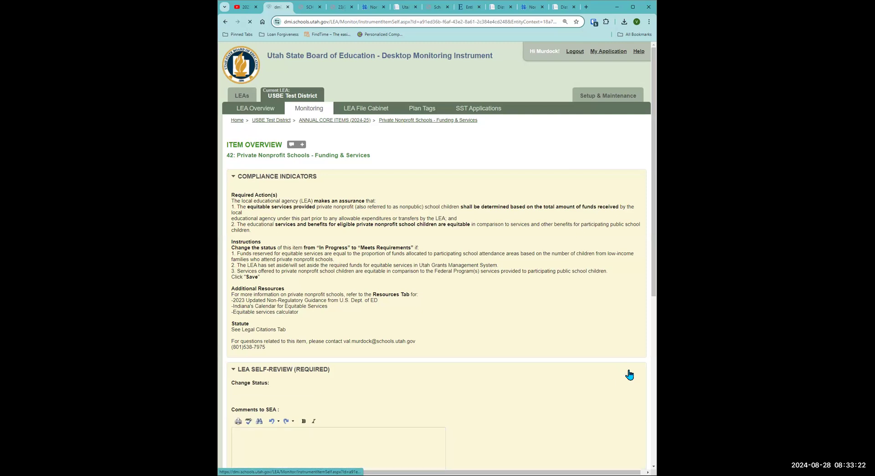
pyautogui.click(245, 391)
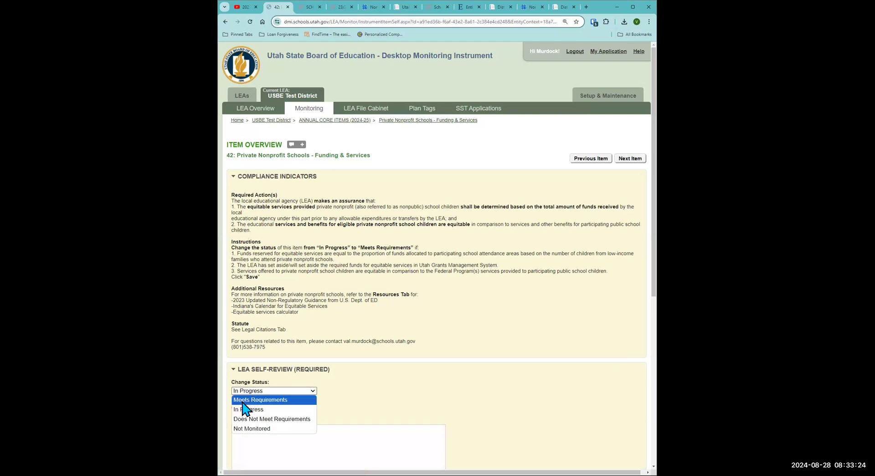
pyautogui.click(242, 401)
pyautogui.scroll(-4, 238, 412)
pyautogui.click(242, 423)
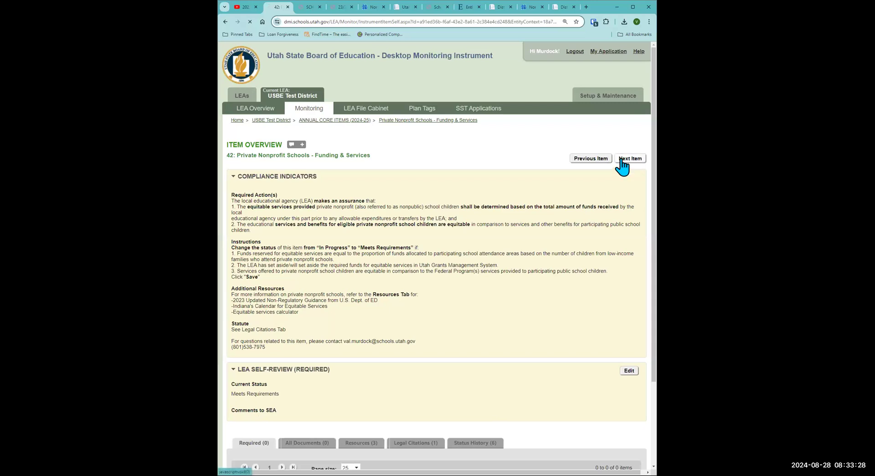
# - Go to the next item, Fiscal - Maintenance of Effort Policy & Procedures, and open its Maintenance of Effort Overview and Calculations resource
pyautogui.click(621, 159)
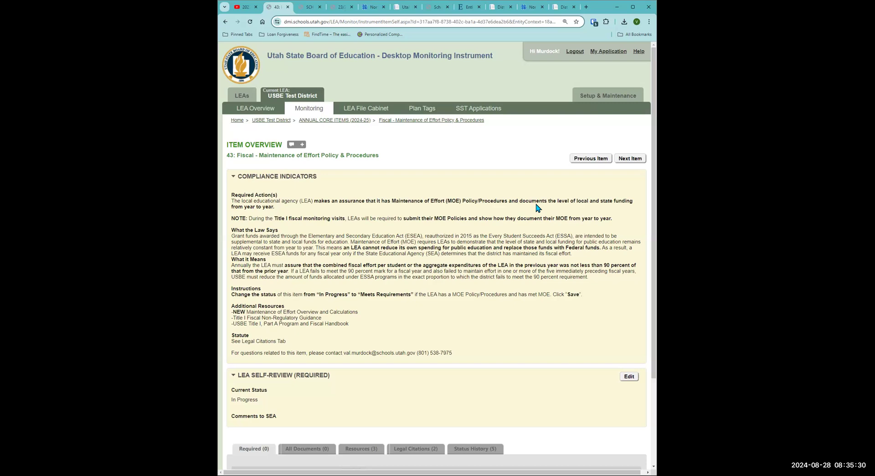
pyautogui.scroll(-2, 536, 208)
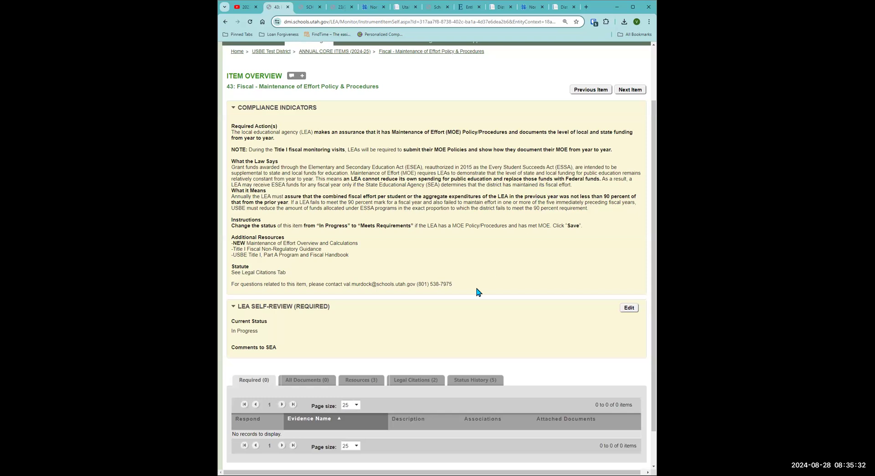
pyautogui.click(360, 381)
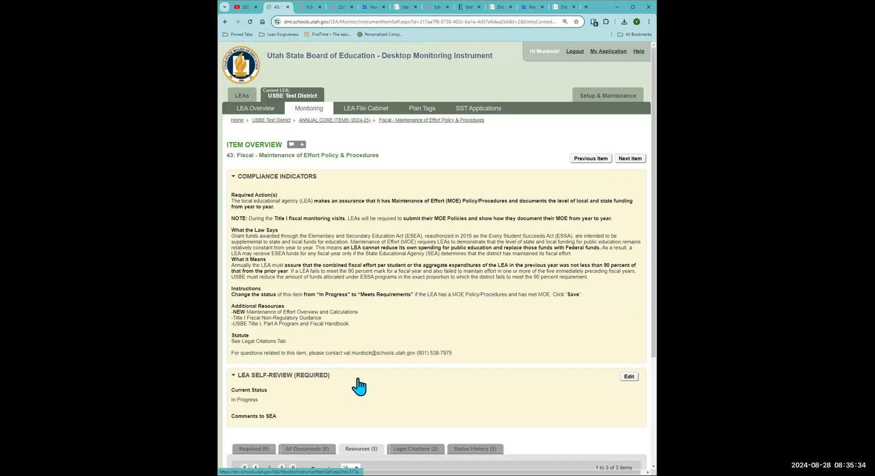
pyautogui.scroll(-3, 355, 362)
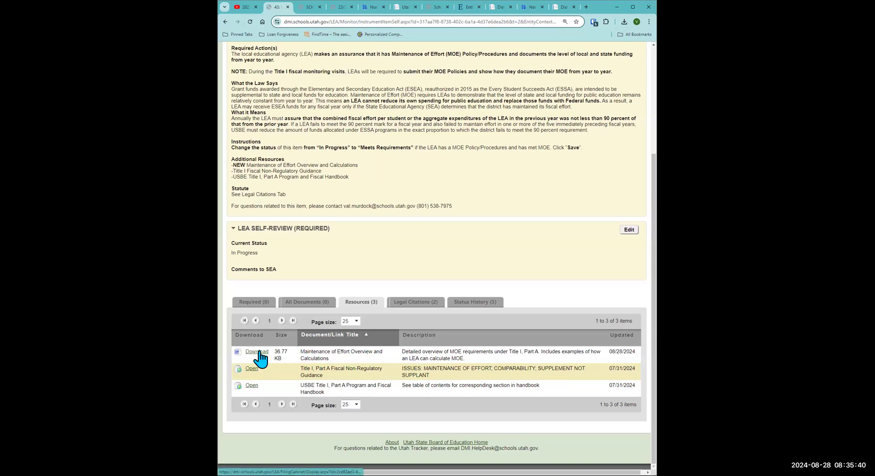
pyautogui.click(258, 352)
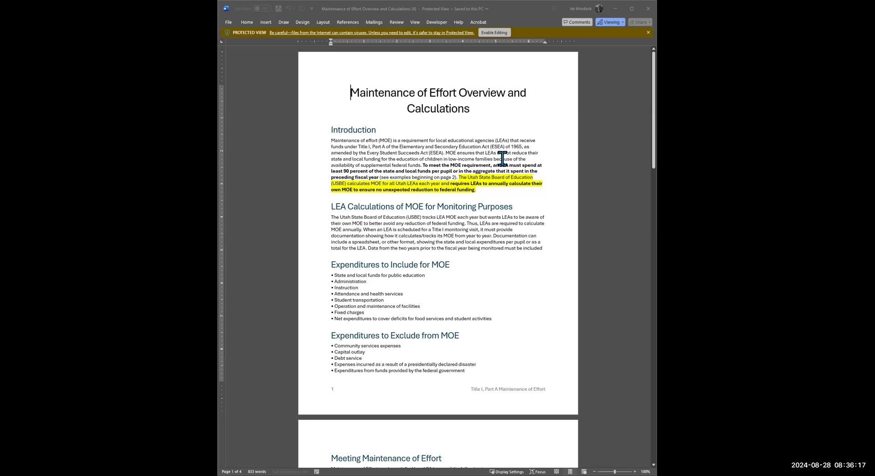
# - Enable editing in the Maintenance of Effort document, enlarge its view to 180% and read the opening sections
pyautogui.click(495, 33)
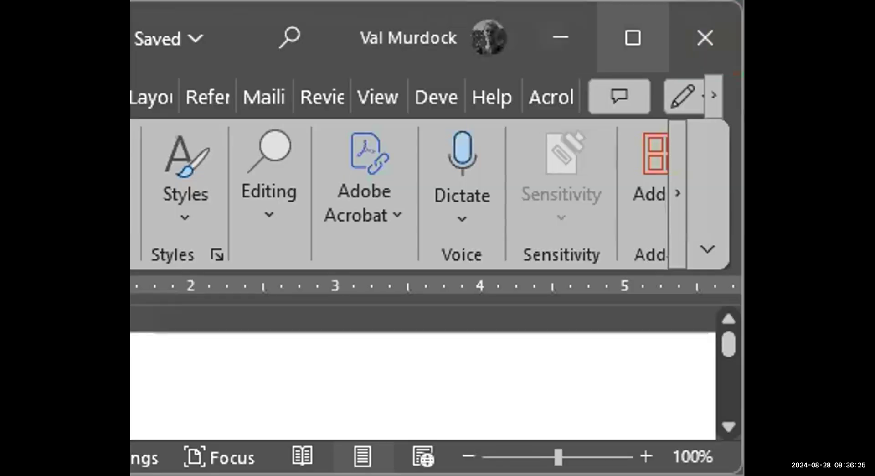
pyautogui.click(632, 37)
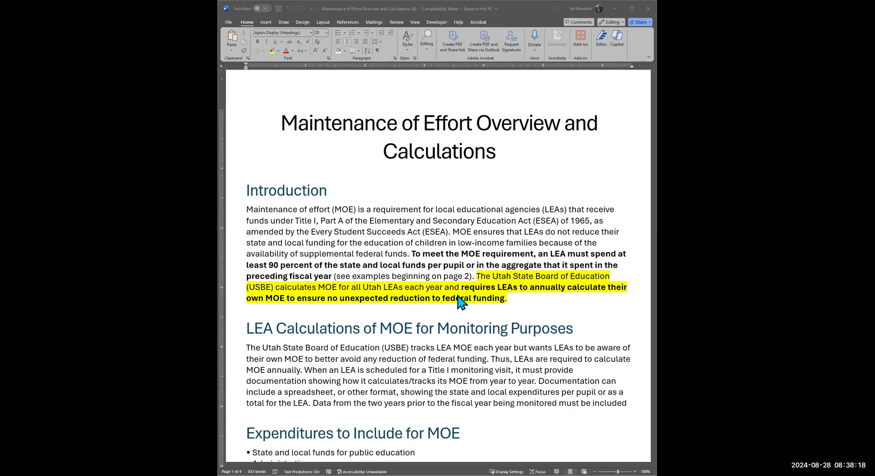
pyautogui.scroll(-5, 459, 295)
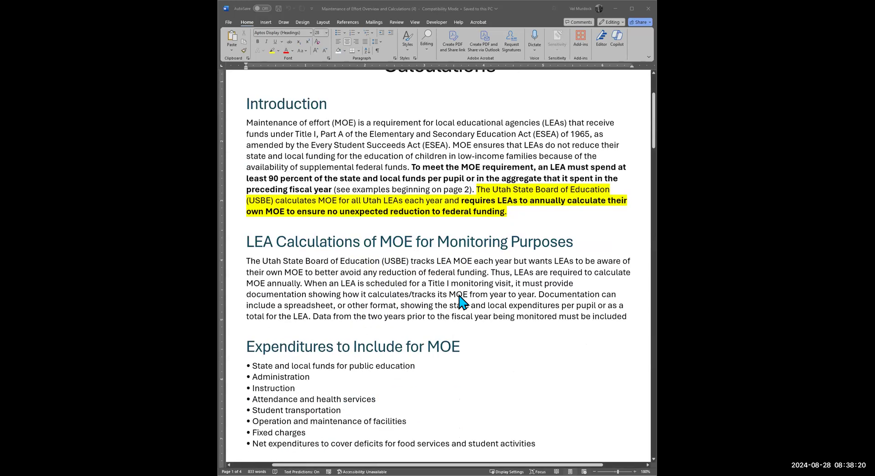
# - Review the included and excluded expenditures, the two ways of meeting Maintenance of Effort, and the example calculations in the document
pyautogui.scroll(-1, 458, 295)
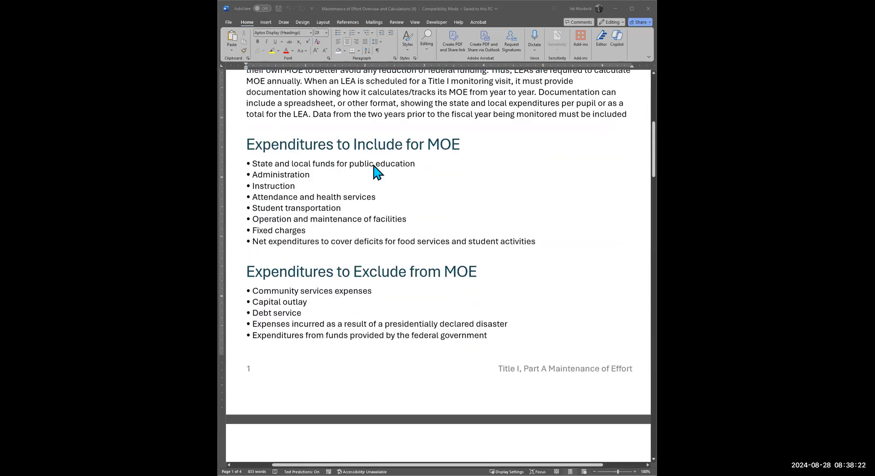
pyautogui.scroll(-2, 376, 283)
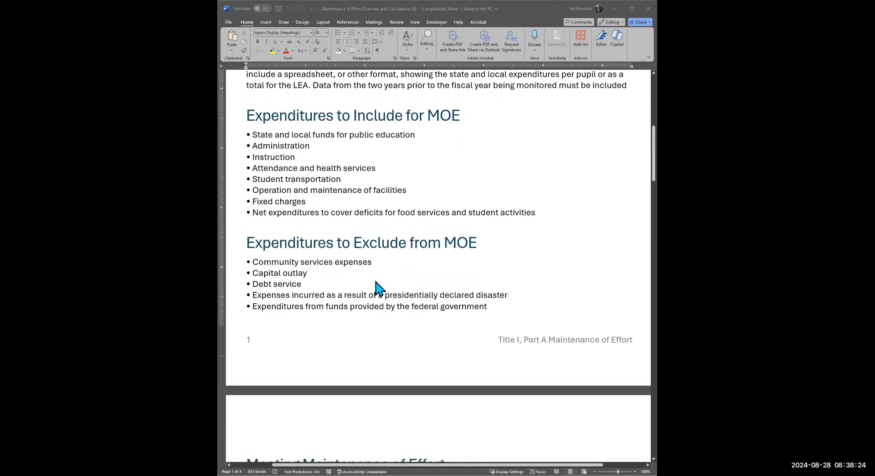
pyautogui.scroll(-3, 379, 288)
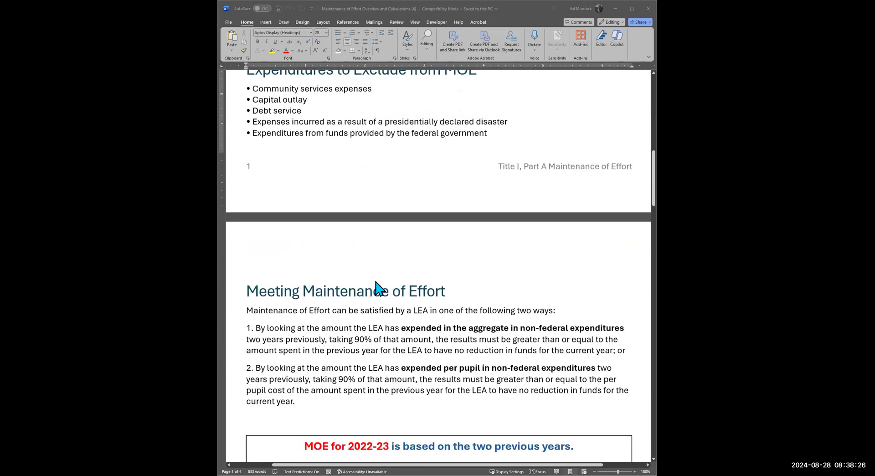
pyautogui.scroll(-2, 376, 288)
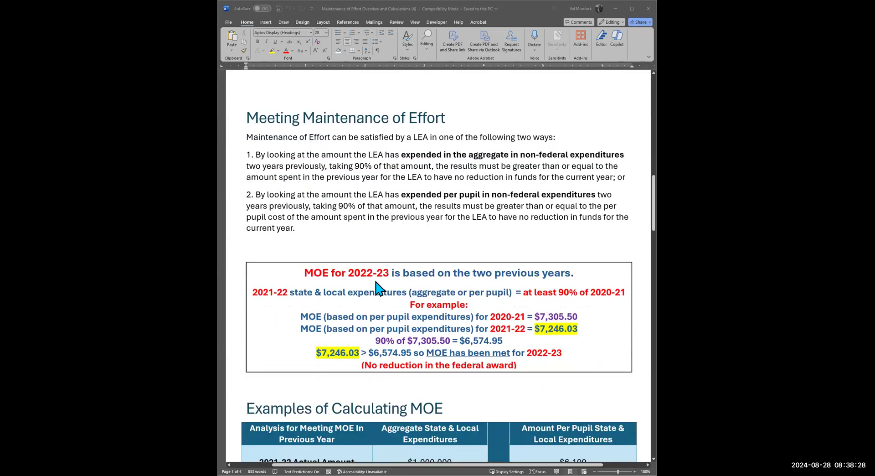
pyautogui.scroll(-1, 376, 288)
pyautogui.scroll(-2, 378, 288)
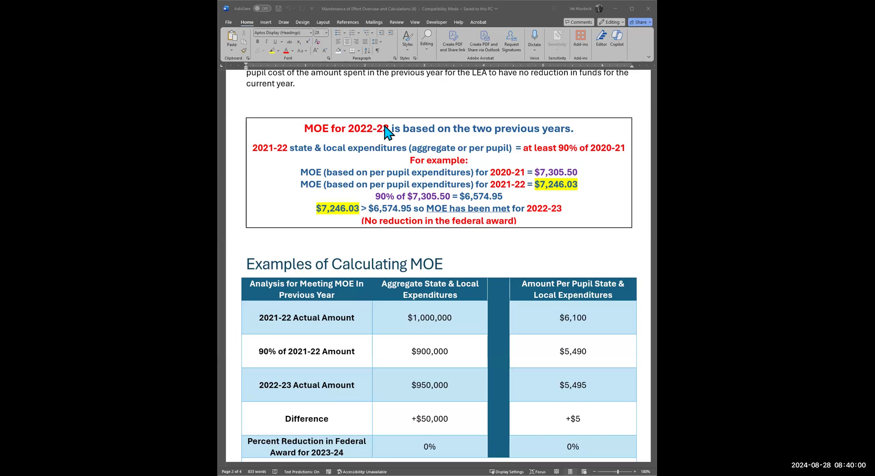
pyautogui.scroll(-3, 385, 131)
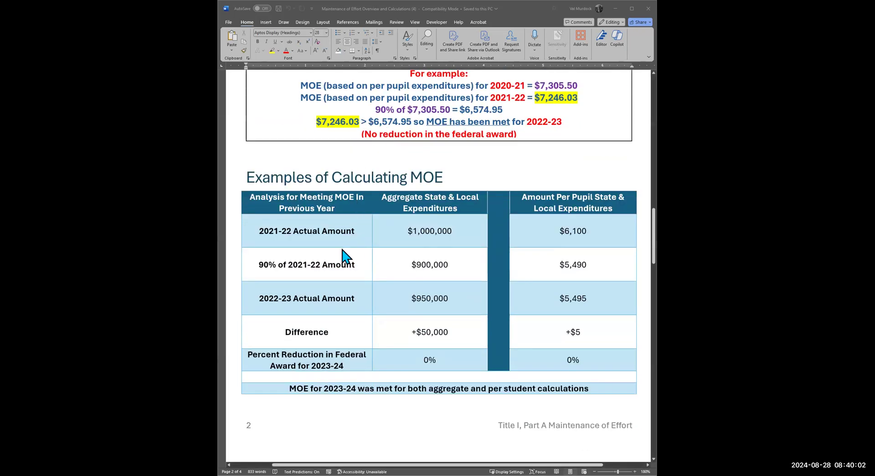
# - Review the example MOE calculation tables in the Maintenance of Effort Overview and Calculations document
pyautogui.scroll(-6, 362, 221)
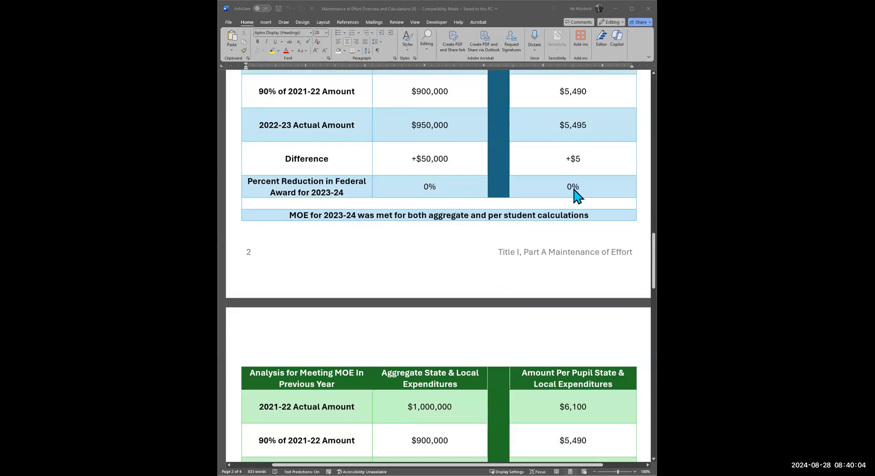
pyautogui.moveTo(652, 246); pyautogui.dragTo(656, 290)
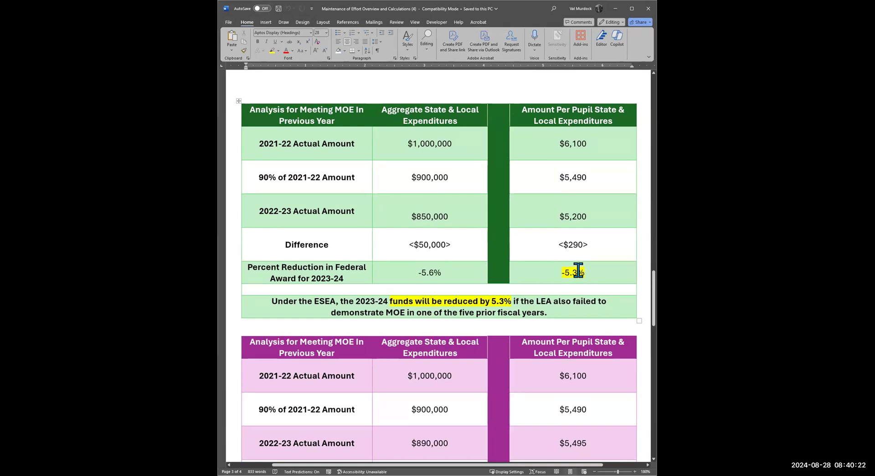
pyautogui.moveTo(652, 296); pyautogui.dragTo(655, 339)
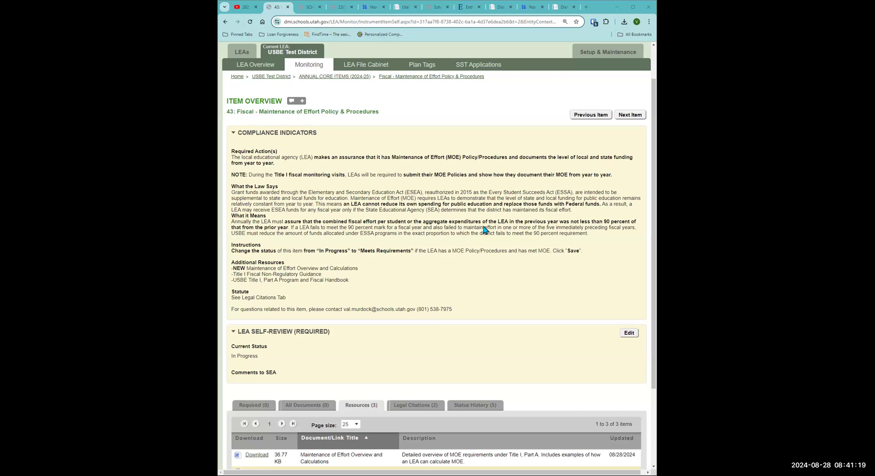
# - In the Desktop Monitoring Instrument, set the self-review status of item 43, Maintenance of Effort Policy & Procedures, to Meets Requirements and save it
pyautogui.click(623, 337)
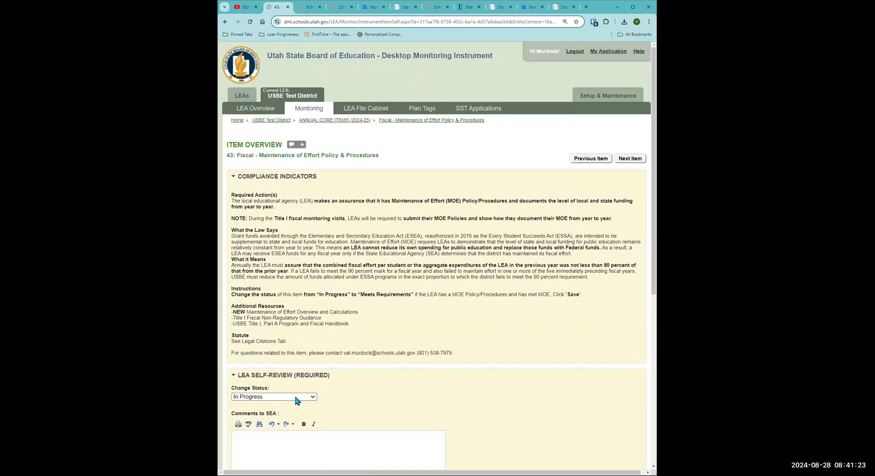
pyautogui.click(297, 401)
pyautogui.click(289, 405)
pyautogui.scroll(-2, 288, 406)
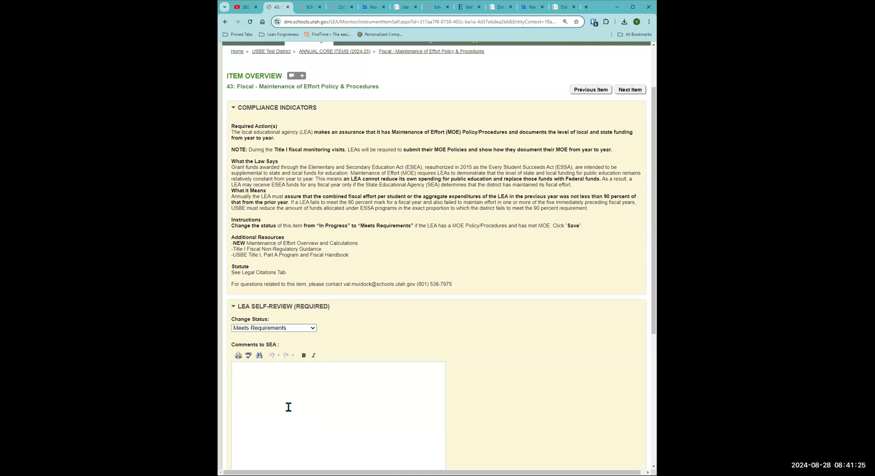
pyautogui.scroll(-3, 289, 407)
pyautogui.click(249, 395)
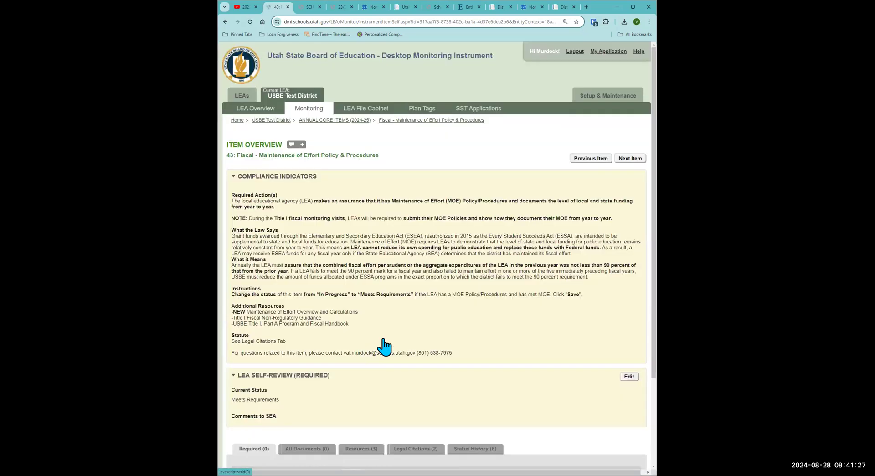
# - Go to item 44, Supplement Not Supplant, set its self-review status to Meets Requirements and save it
pyautogui.click(627, 159)
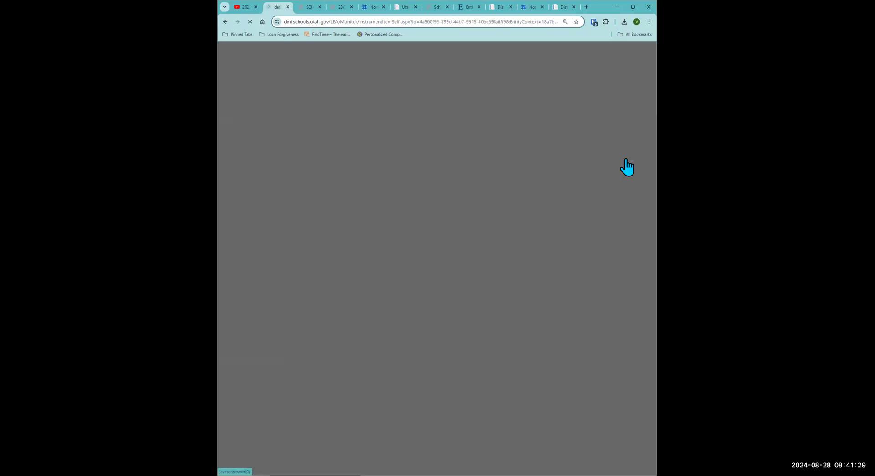
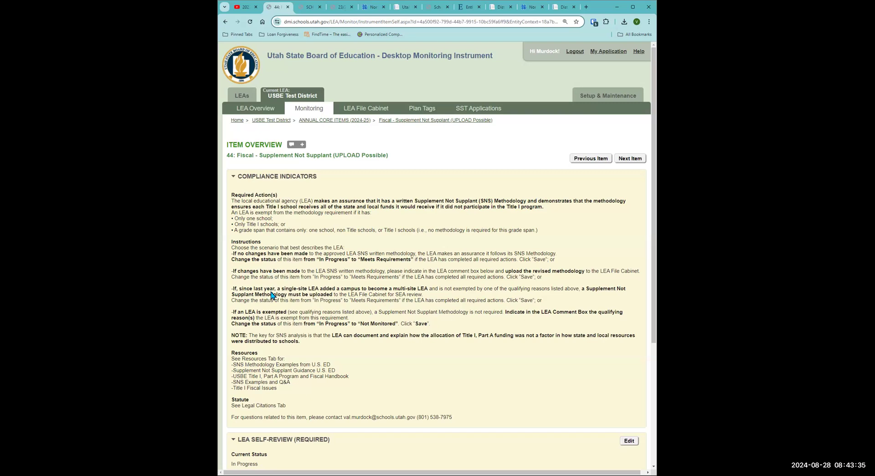
pyautogui.scroll(-2, 272, 295)
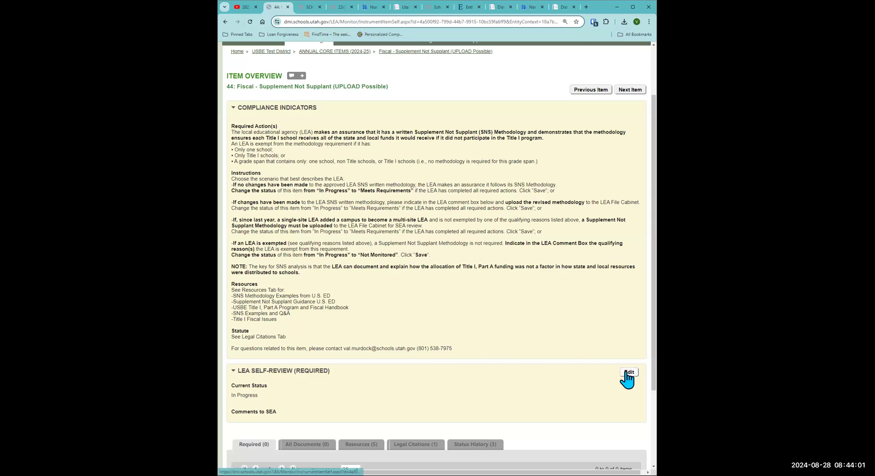
pyautogui.click(627, 373)
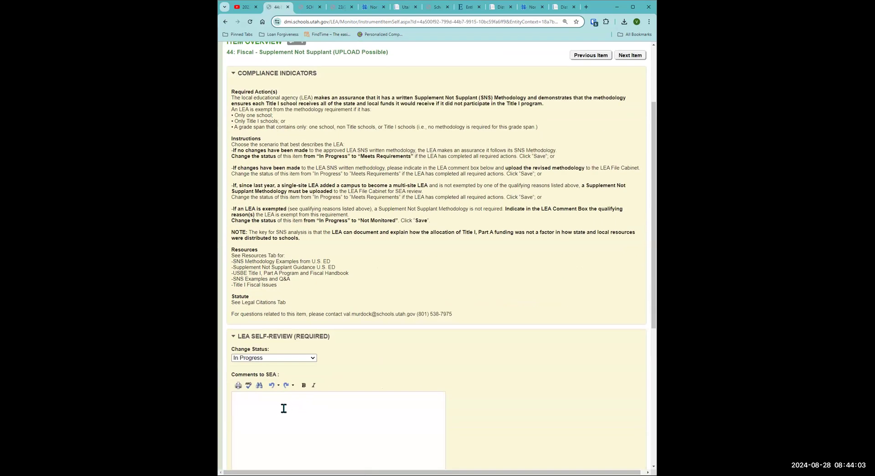
pyautogui.click(312, 357)
pyautogui.click(297, 367)
pyautogui.scroll(-3, 286, 425)
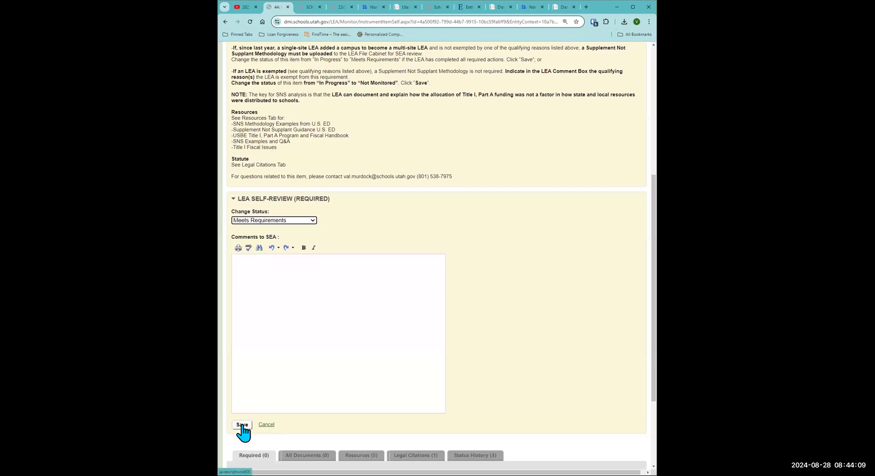
pyautogui.click(242, 425)
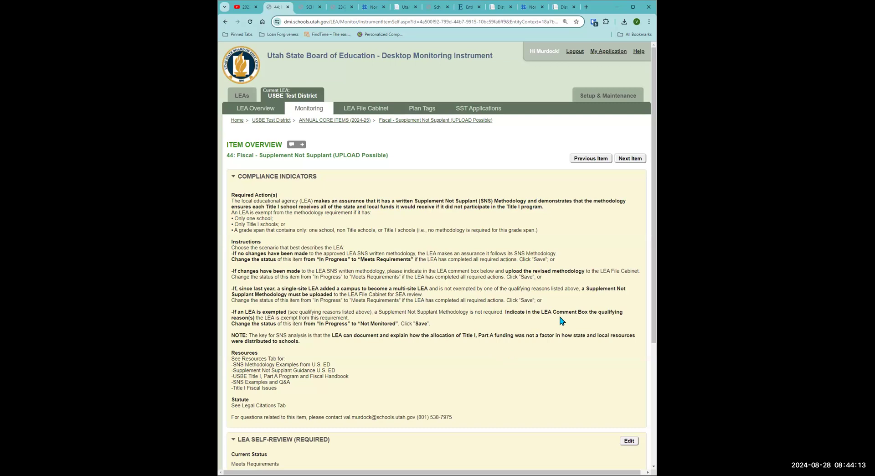
# - Download the Comparability Report 2024-25 spreadsheet from the resources of item 45, Fiscal - Comparability Report, and open it in Excel
pyautogui.click(630, 161)
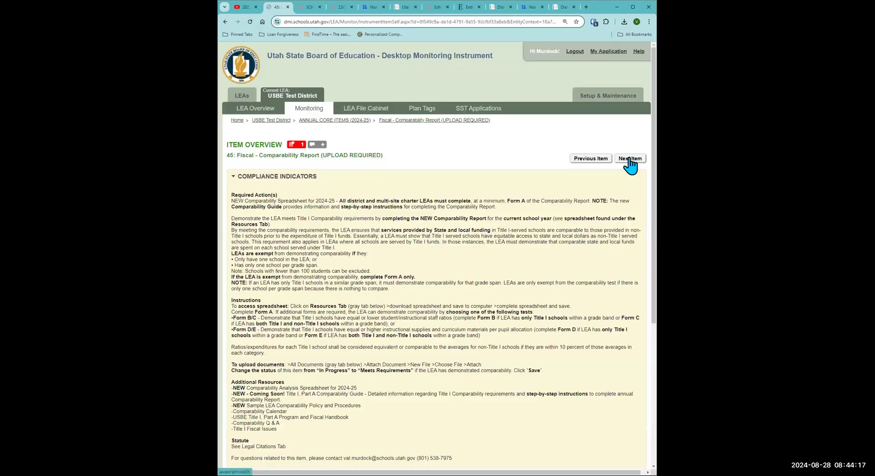
pyautogui.scroll(-1, 501, 165)
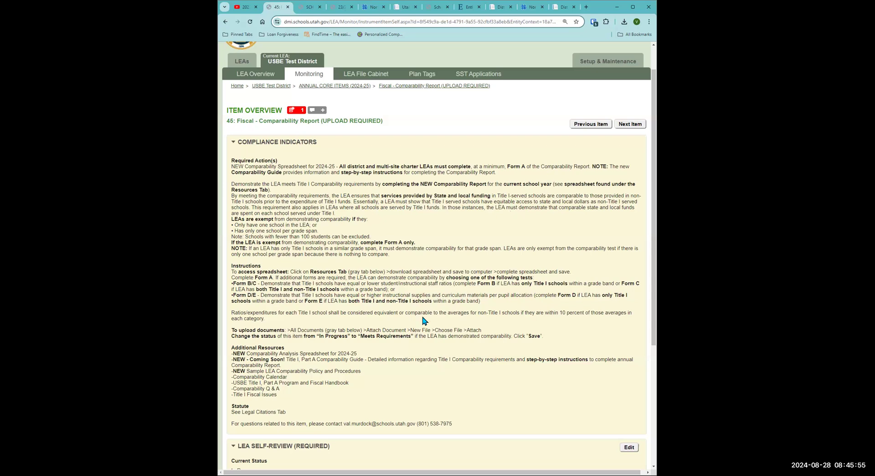
pyautogui.scroll(-1, 424, 321)
pyautogui.scroll(-2, 423, 321)
pyautogui.click(362, 349)
pyautogui.scroll(-5, 361, 349)
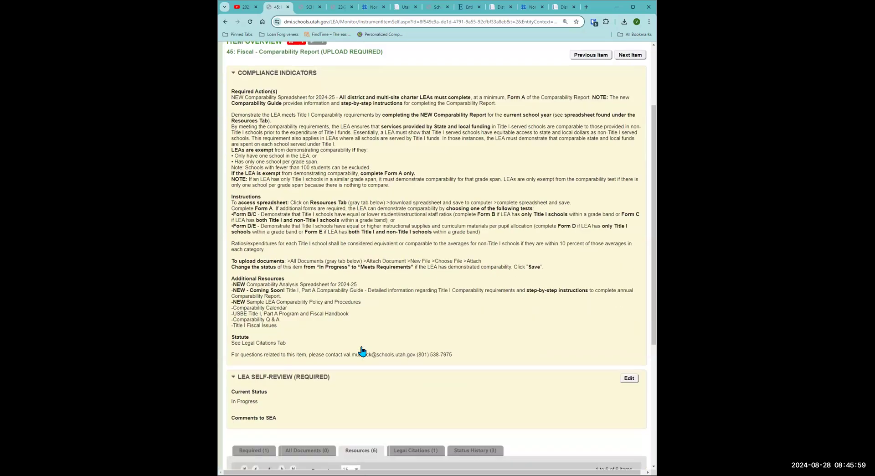
pyautogui.scroll(-2, 362, 350)
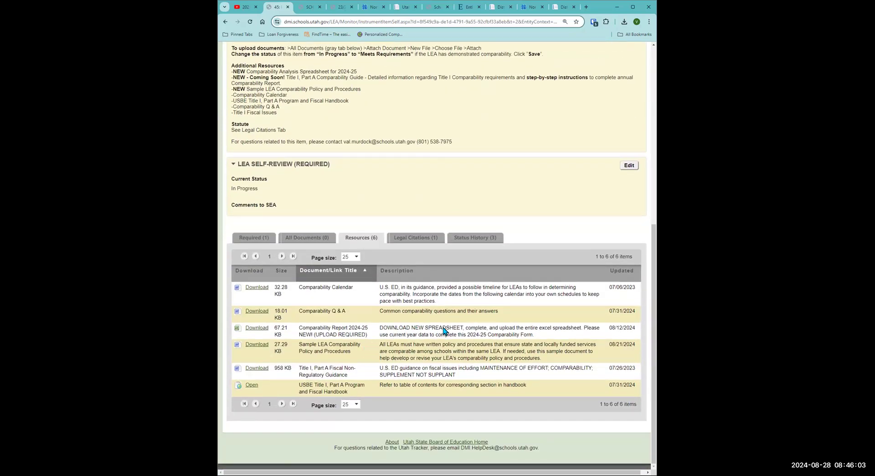
pyautogui.click(254, 328)
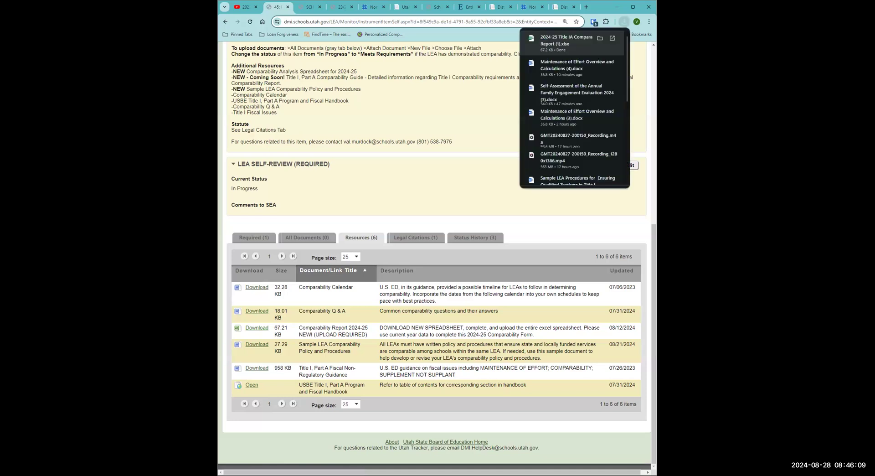
pyautogui.click(543, 44)
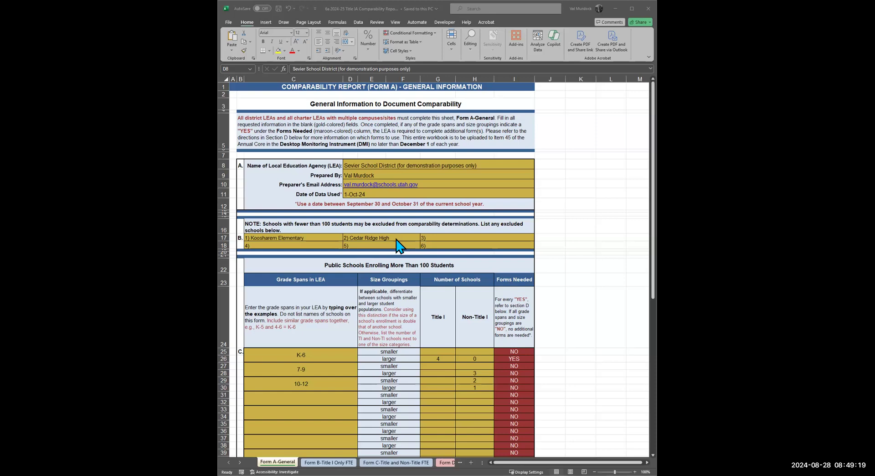
# - On Form A-General, change the first grade span in section C to K-5 and the second to 6-9
pyautogui.scroll(-2, 397, 246)
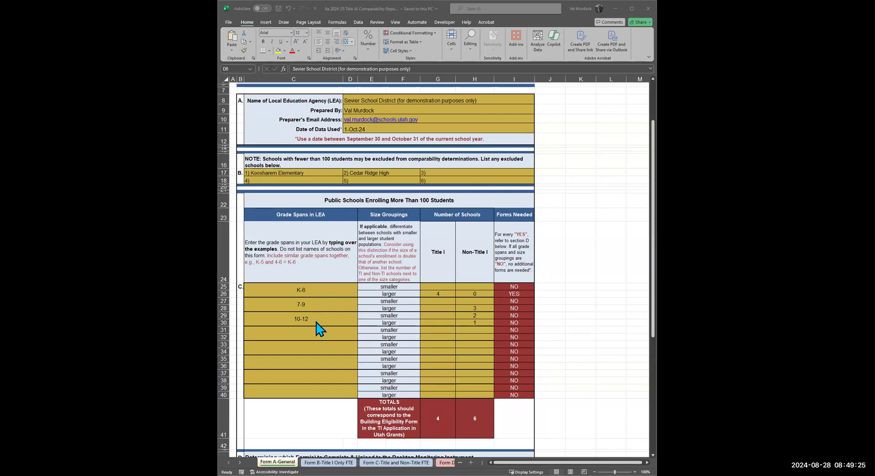
pyautogui.doubleClick(301, 289)
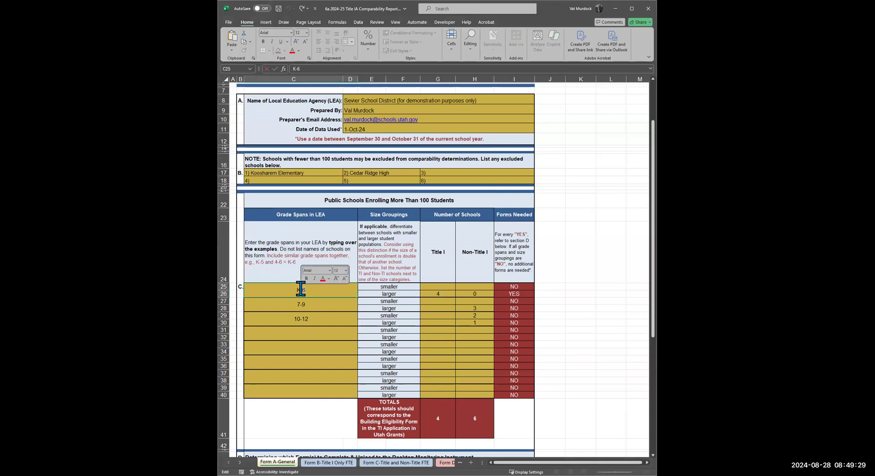
pyautogui.press('BackSpace')
pyautogui.press('BackSpace')
pyautogui.write('5')
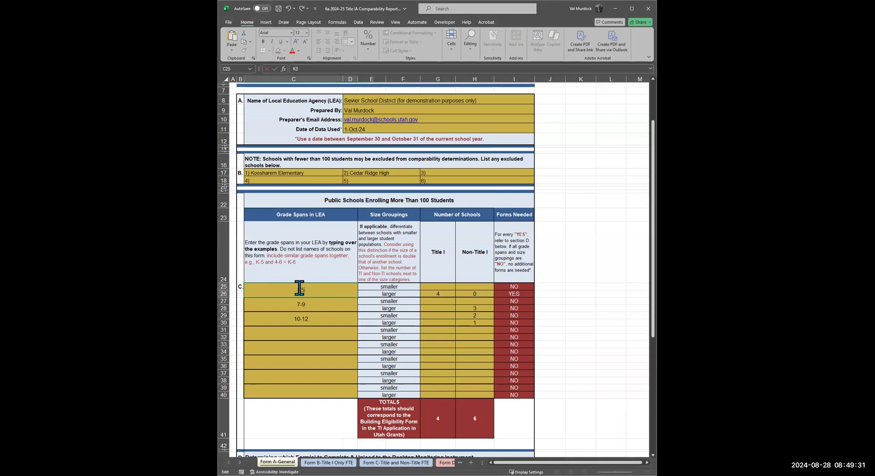
pyautogui.write('-')
pyautogui.doubleClick(296, 304)
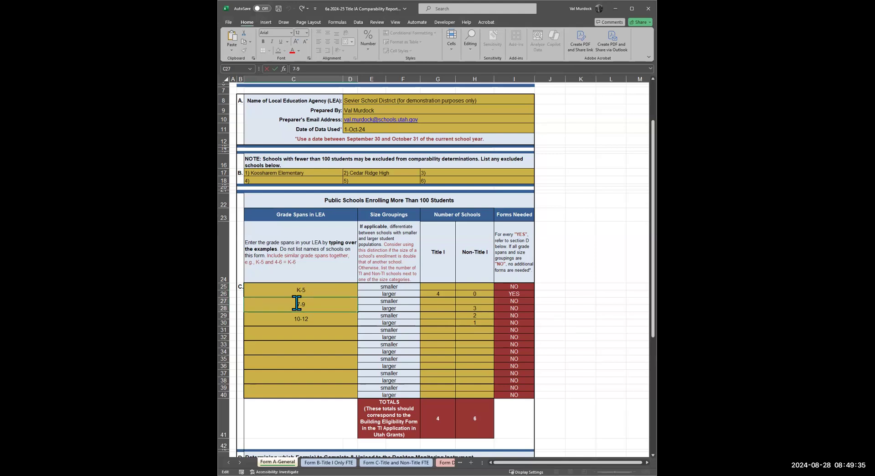
pyautogui.moveTo(297, 304); pyautogui.dragTo(301, 304)
pyautogui.write('6')
pyautogui.click(329, 290)
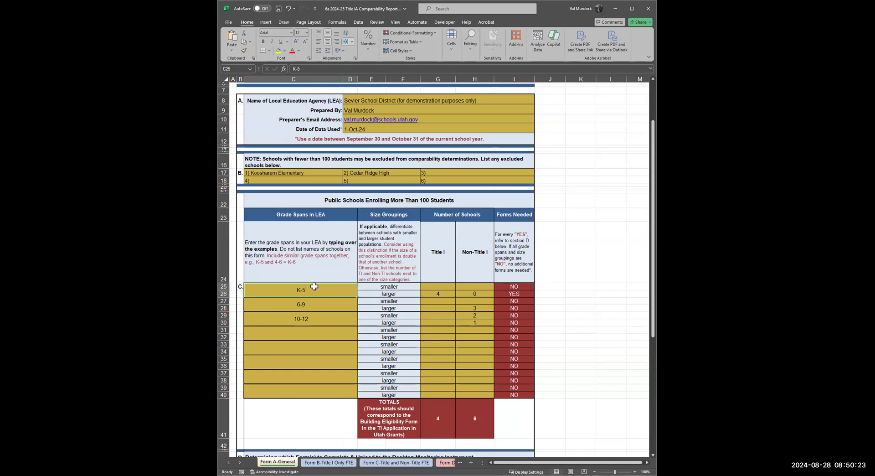
# - Examine the Title I and Non-Title I school counts, Forms Needed results, totals and section D form-selection directions on Form A
pyautogui.click(446, 293)
pyautogui.click(474, 293)
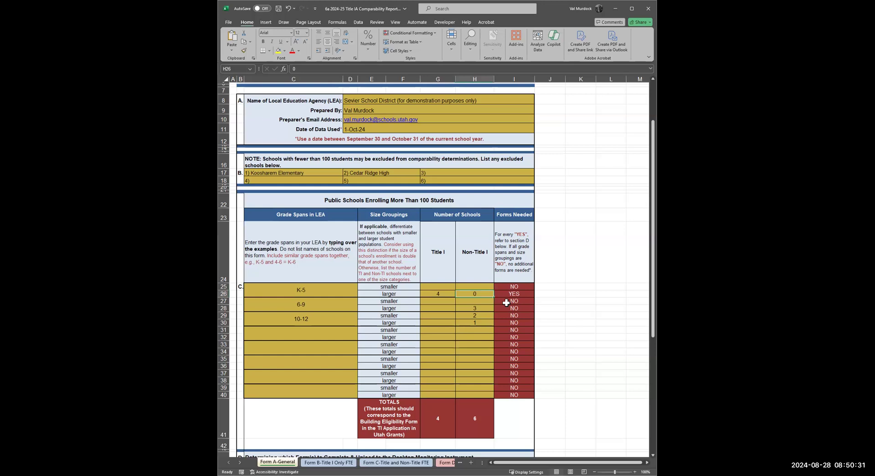
pyautogui.click(515, 295)
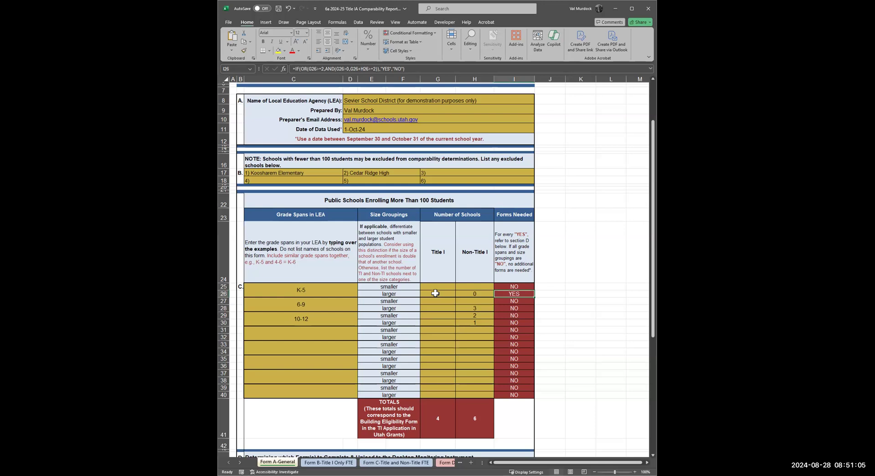
pyautogui.click(436, 293)
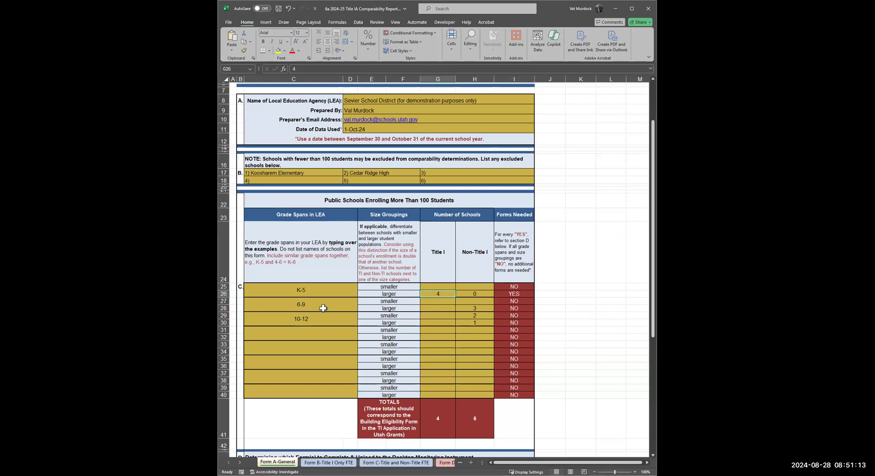
pyautogui.click(486, 310)
pyautogui.click(439, 309)
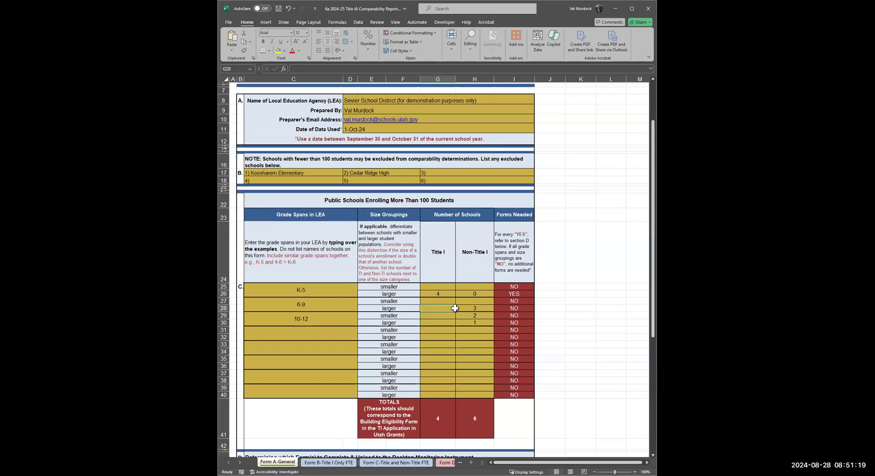
pyautogui.click(521, 308)
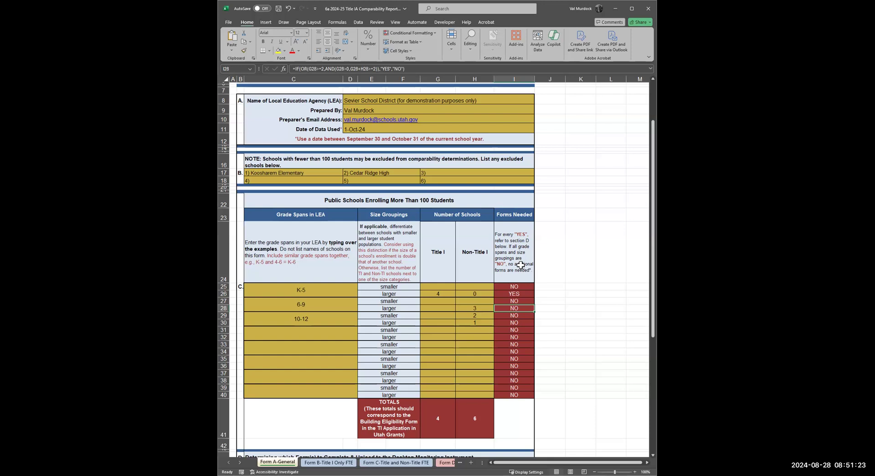
pyautogui.click(521, 294)
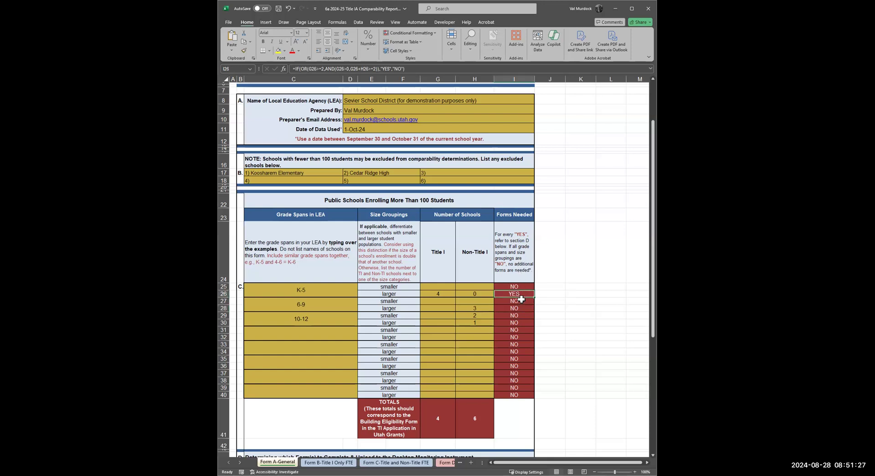
pyautogui.click(518, 308)
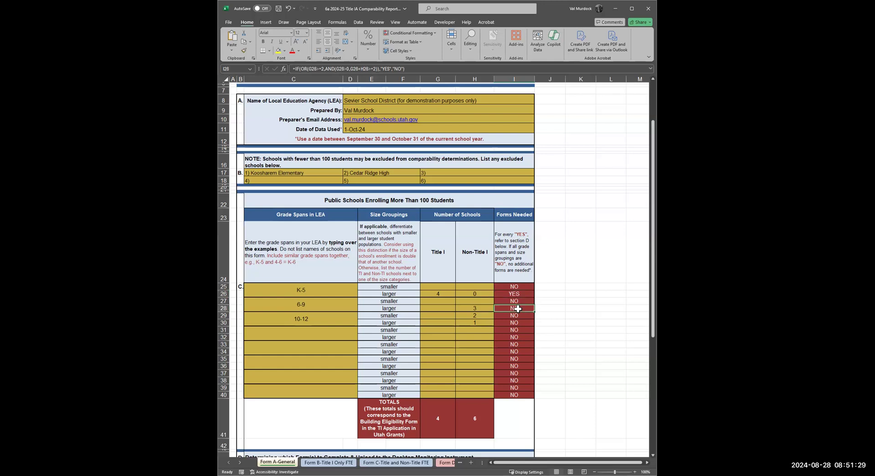
pyautogui.click(517, 315)
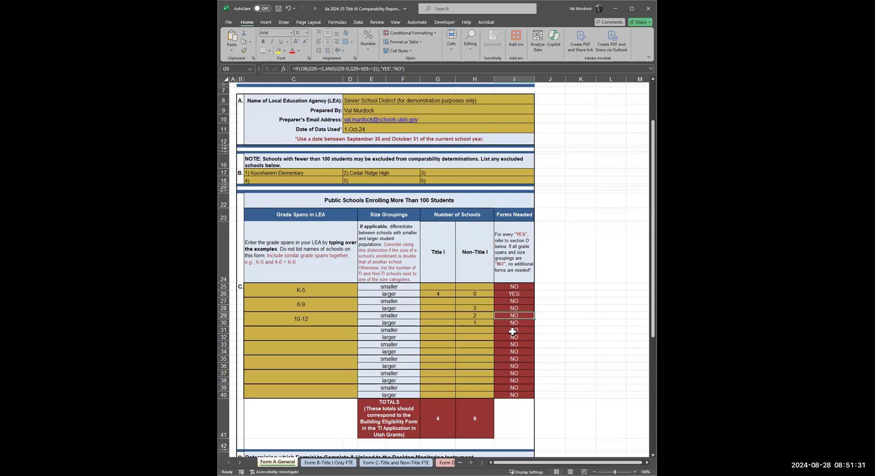
pyautogui.click(478, 323)
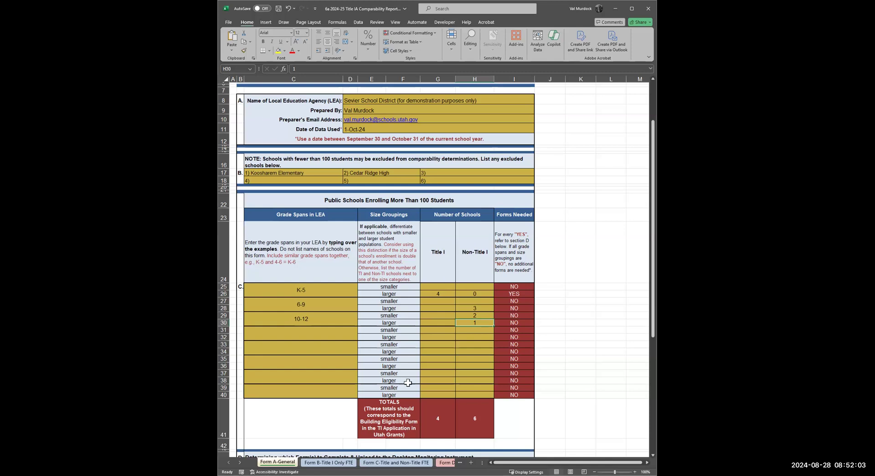
pyautogui.scroll(-2, 430, 372)
pyautogui.scroll(-1, 430, 373)
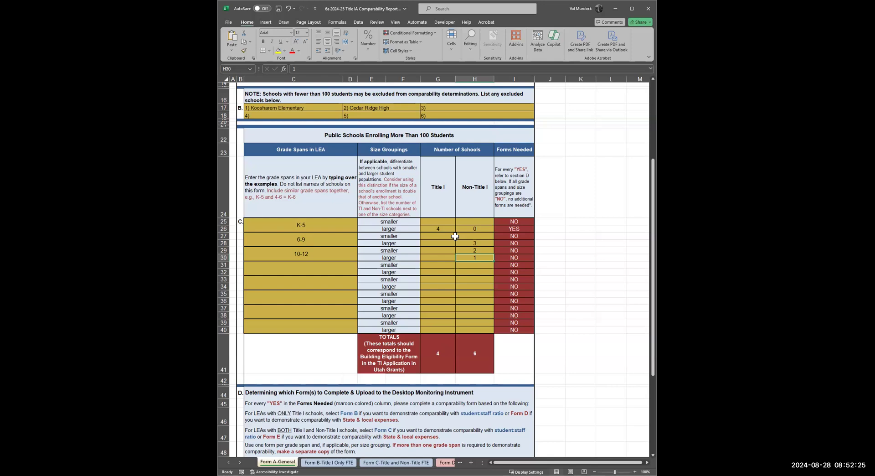
pyautogui.scroll(-3, 455, 235)
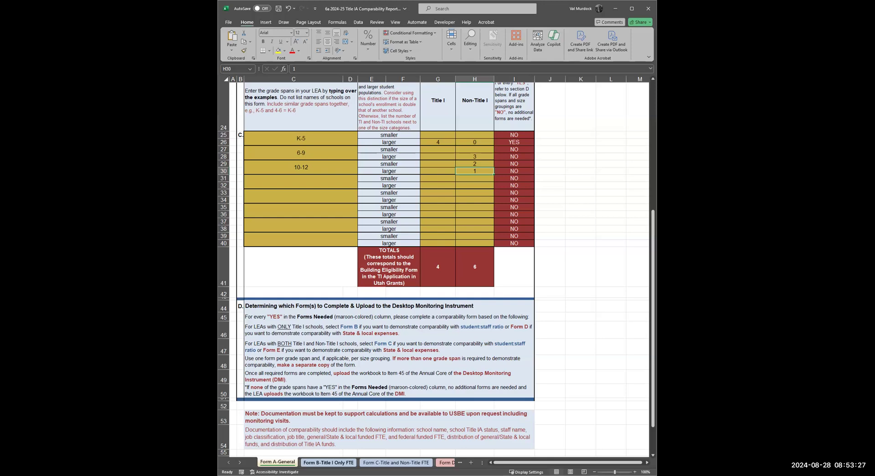
pyautogui.rightClick(329, 462)
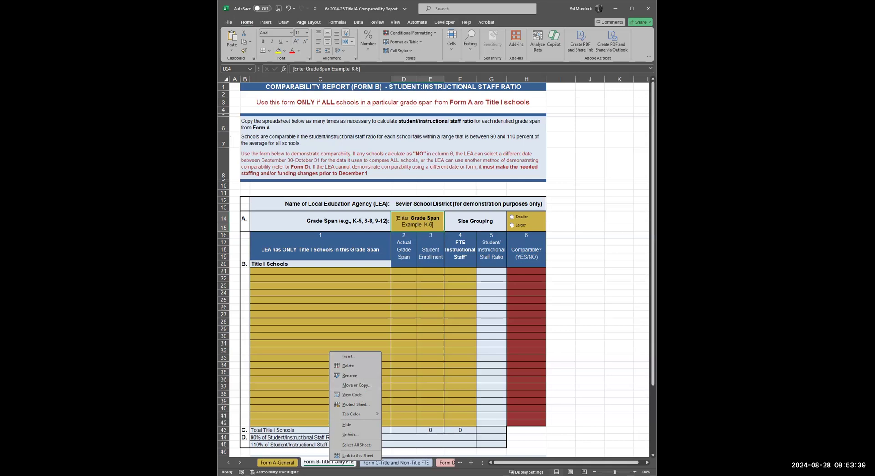
pyautogui.press('Escape')
pyautogui.hotkey('ctrl', 'pageup')
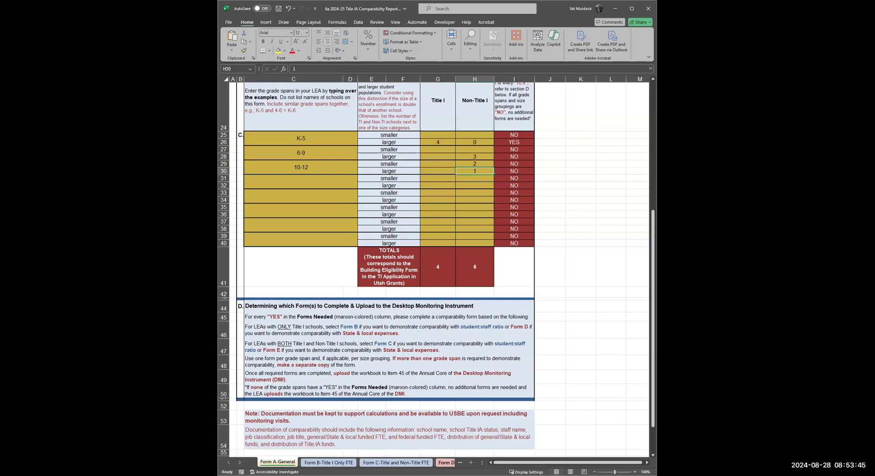
# - On Form D-Title I Only Exp, read the footnote on State and local funds and change the grade span to K-5
pyautogui.click(446, 462)
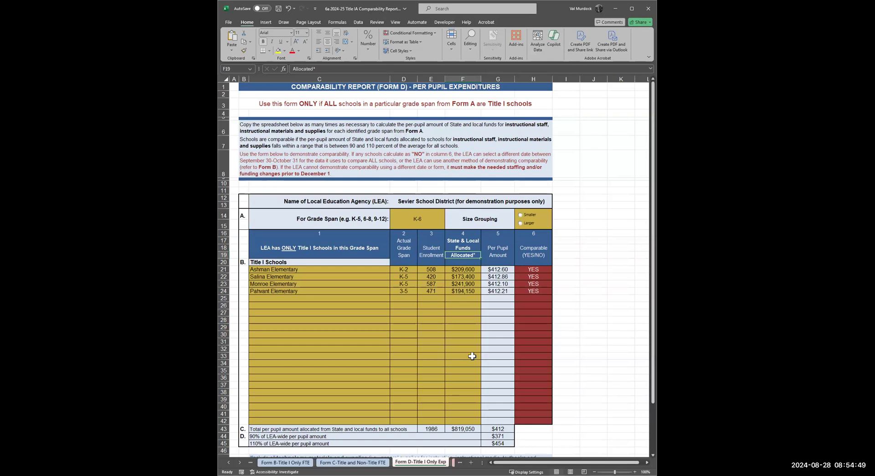
pyautogui.scroll(-3, 471, 355)
pyautogui.scroll(-1, 472, 355)
pyautogui.click(264, 330)
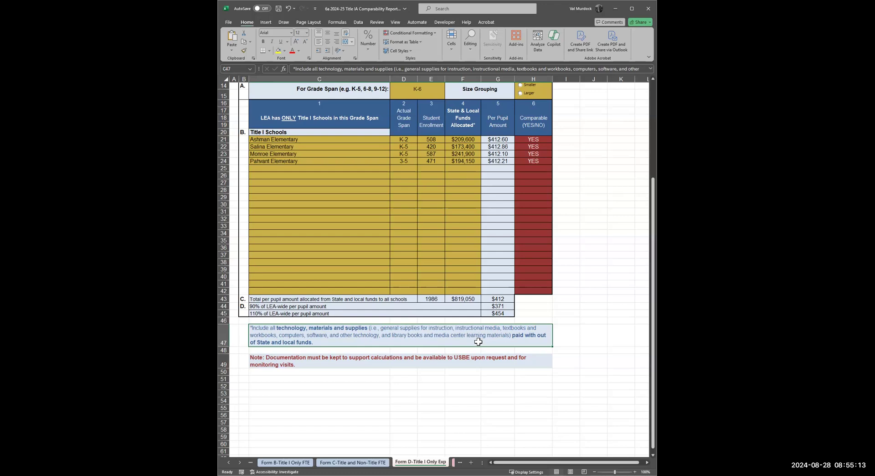
pyautogui.scroll(1, 461, 163)
pyautogui.scroll(2, 461, 163)
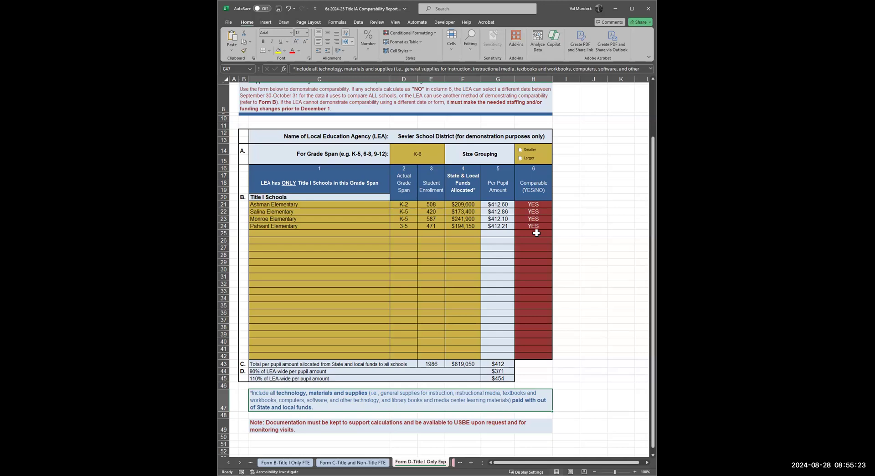
pyautogui.doubleClick(421, 154)
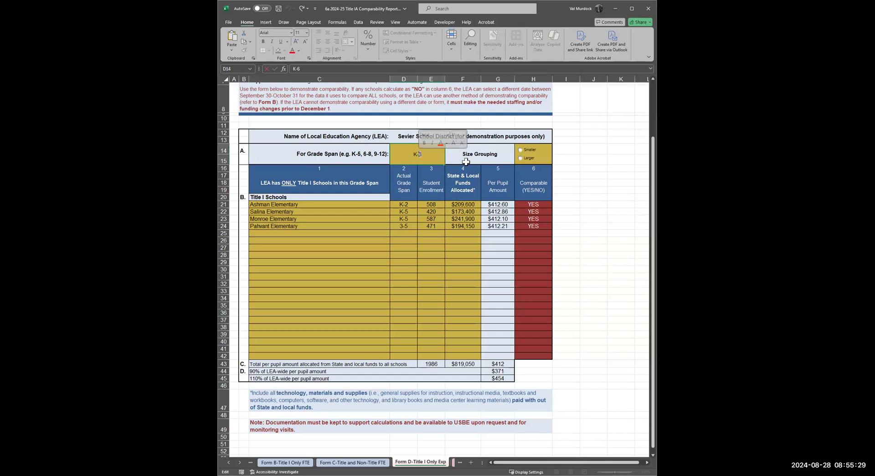
pyautogui.press('BackSpace')
pyautogui.write('5')
pyautogui.click(402, 226)
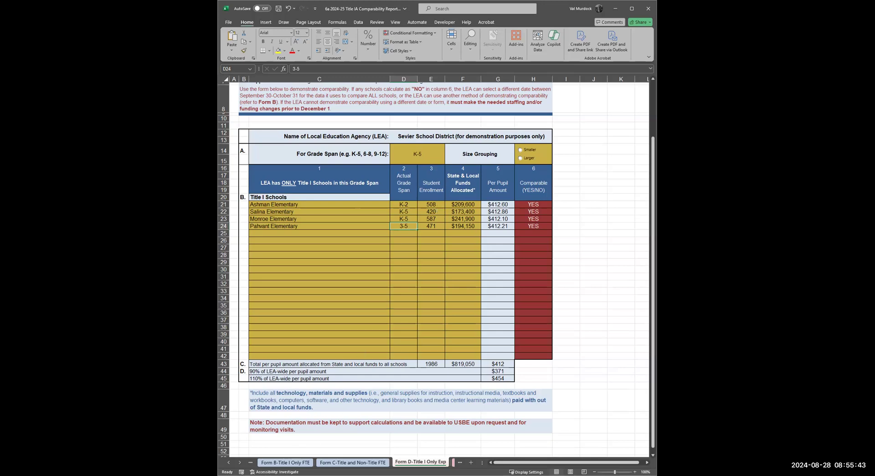
# - Return to Form A-General and check the Forms Needed result for the larger K-5 schools
pyautogui.click(229, 462)
pyautogui.click(277, 462)
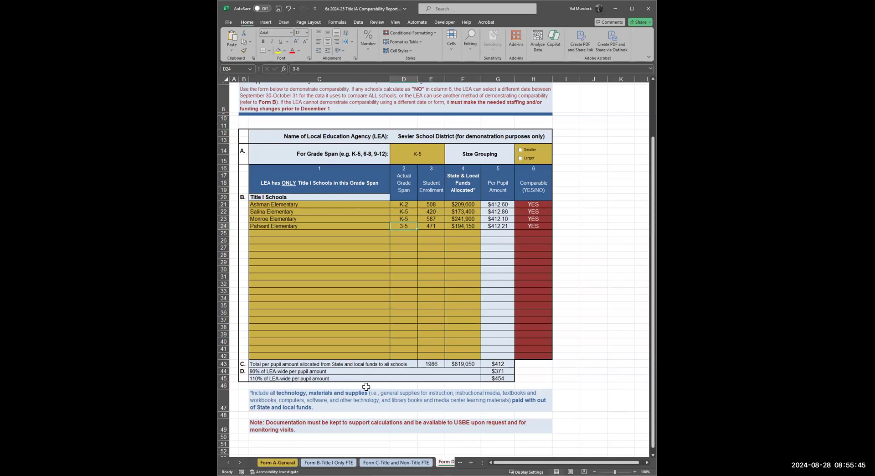
pyautogui.click(517, 143)
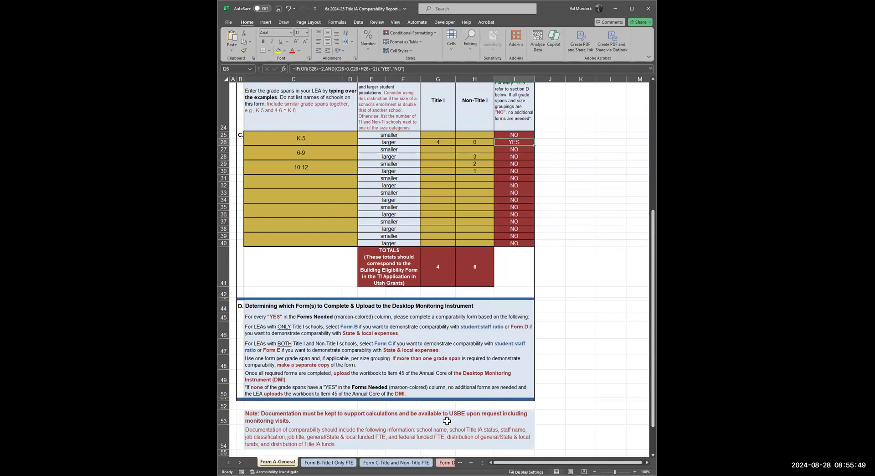
pyautogui.scroll(2, 310, 445)
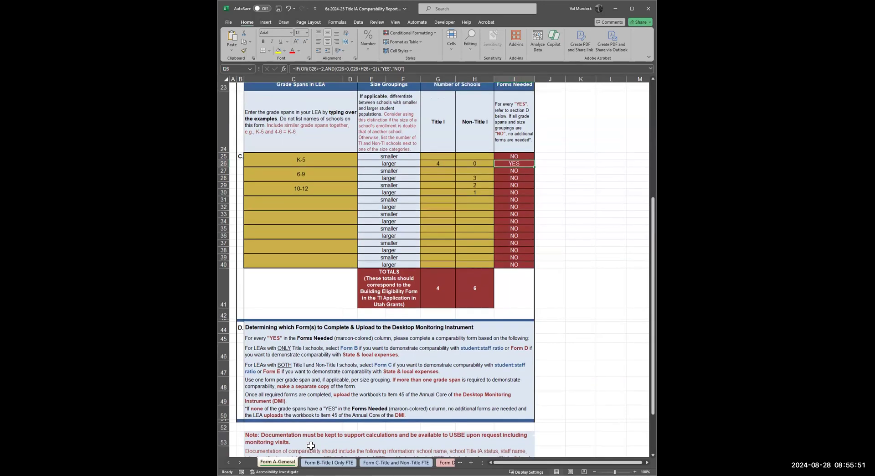
pyautogui.scroll(1, 310, 445)
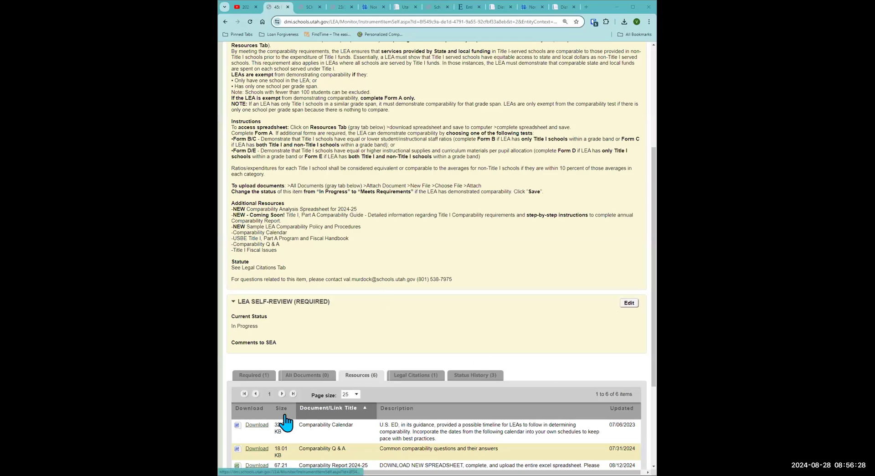
# - Attach the new file 6a 2024-25 Title IA Comparability Report SSD.xlsx to item 45's documents, using the filename as its title
pyautogui.click(294, 375)
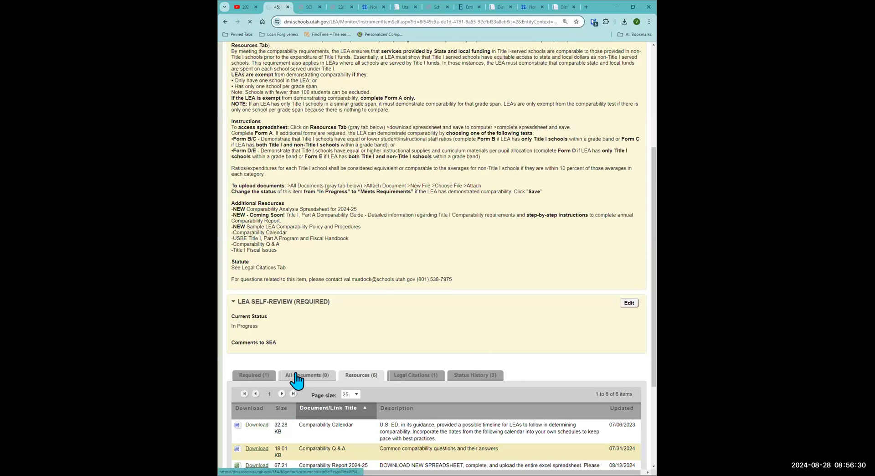
pyautogui.click(248, 404)
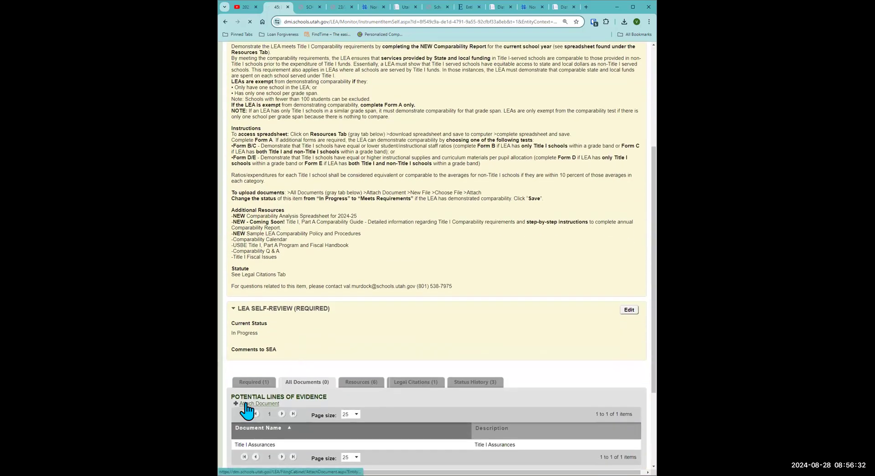
pyautogui.click(262, 184)
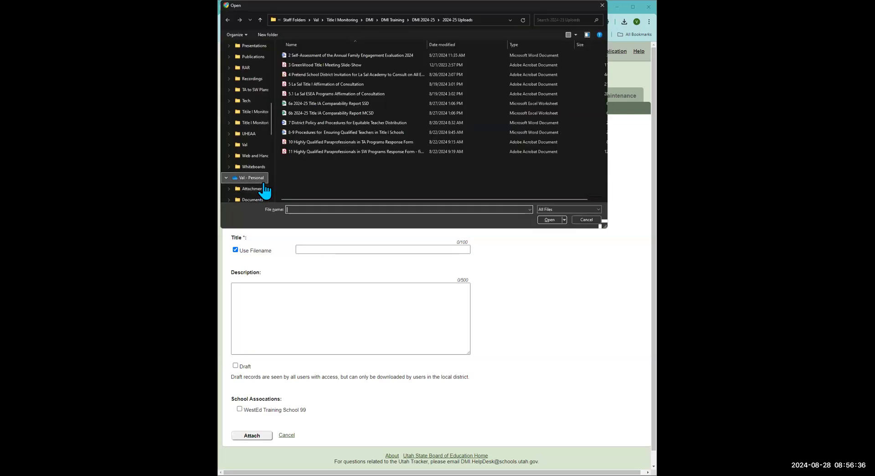
pyautogui.click(546, 220)
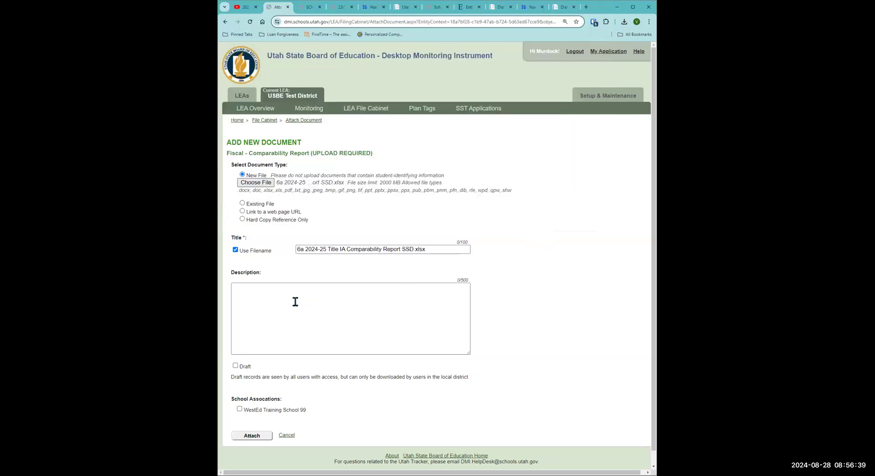
pyautogui.click(236, 436)
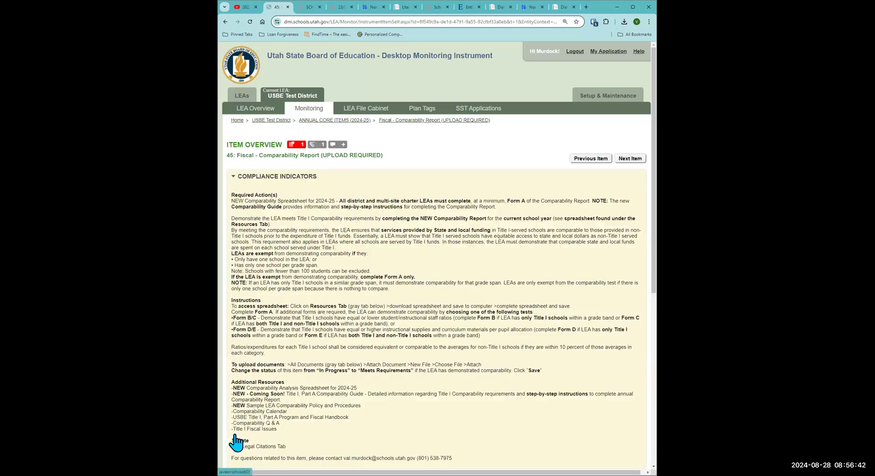
pyautogui.scroll(-3, 313, 337)
pyautogui.scroll(-2, 315, 329)
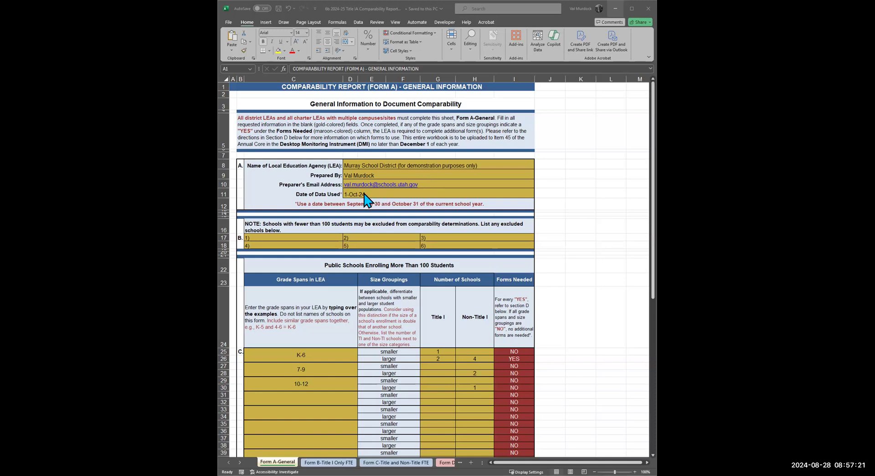
# - Examine the Murray School District workbook's Form A, covering general information, school counts by size grouping, Forms Needed and the section D directions
pyautogui.scroll(-1, 364, 199)
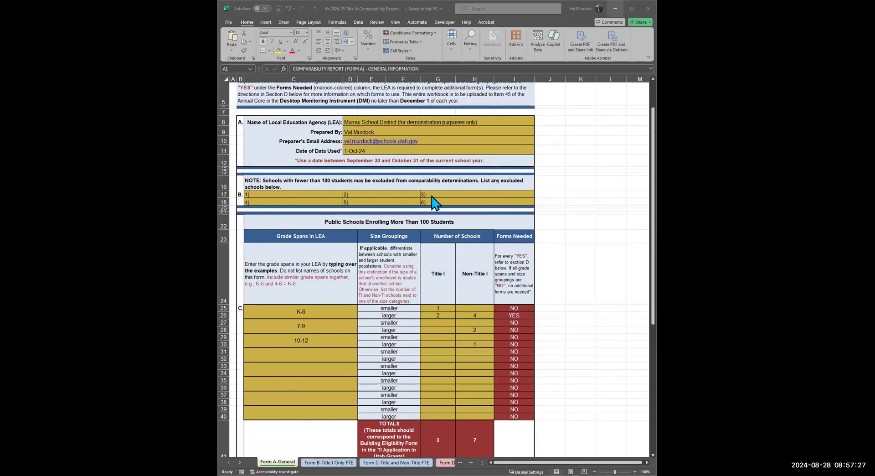
pyautogui.scroll(-2, 431, 201)
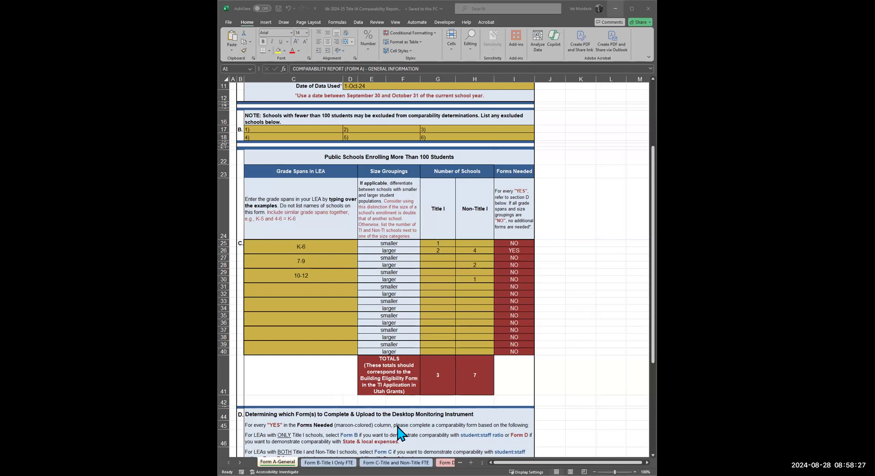
pyautogui.scroll(-3, 401, 431)
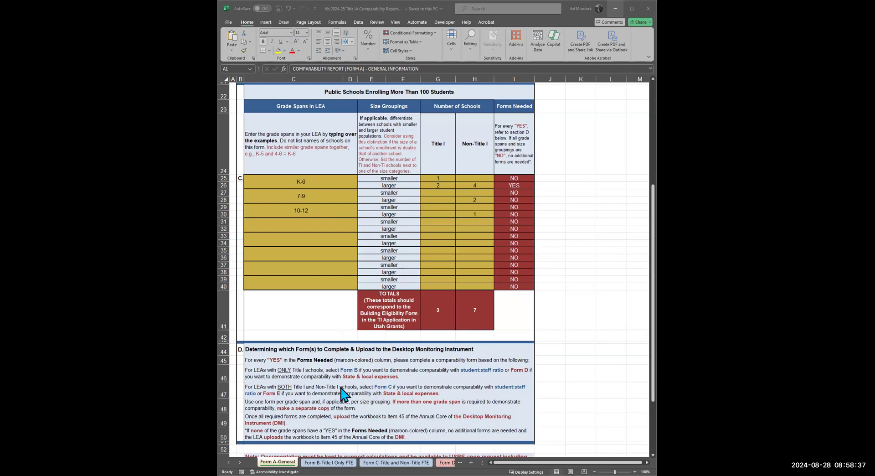
pyautogui.scroll(-1, 382, 393)
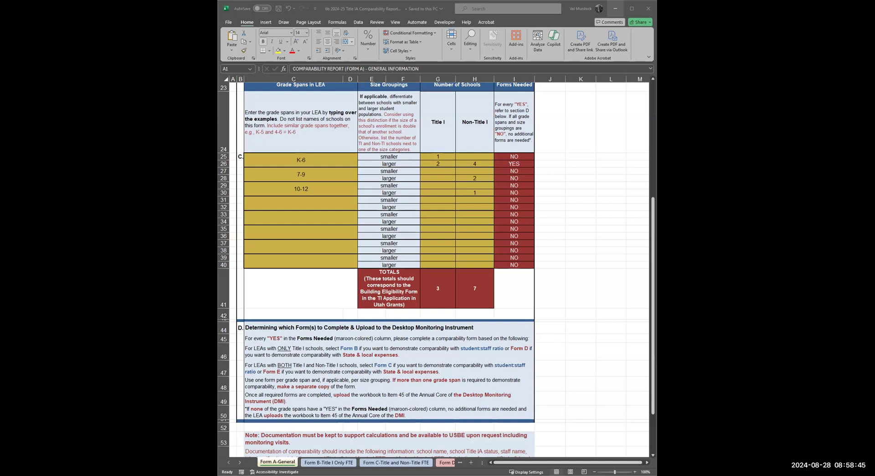
# - Compare the Title I and Non-Title I schools' student/instructional staff ratios and comparability results on Form C
pyautogui.click(395, 462)
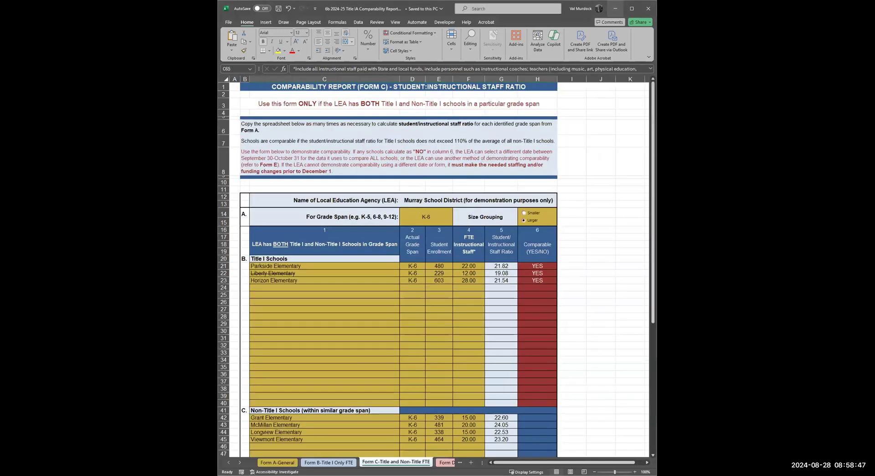
pyautogui.scroll(-3, 386, 372)
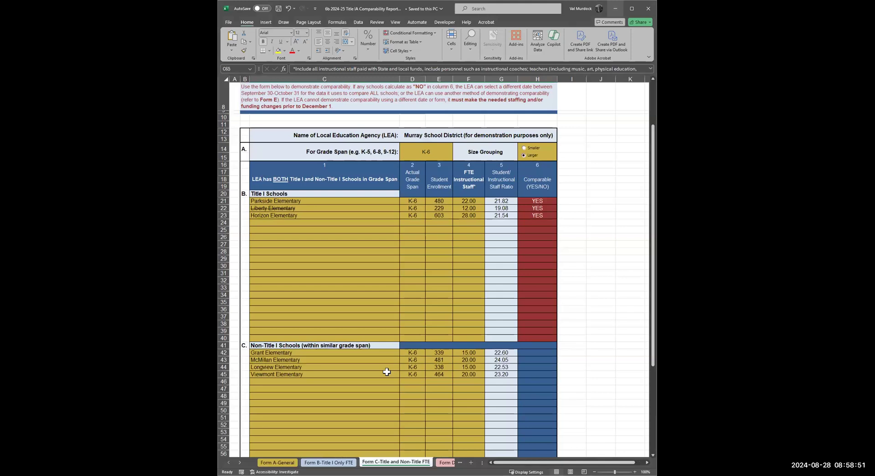
pyautogui.scroll(-1, 386, 371)
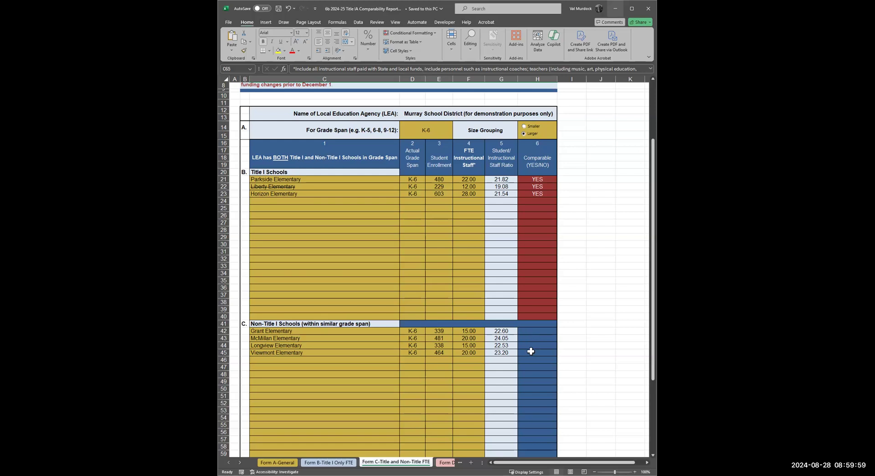
pyautogui.scroll(-3, 531, 351)
pyautogui.scroll(3, 531, 350)
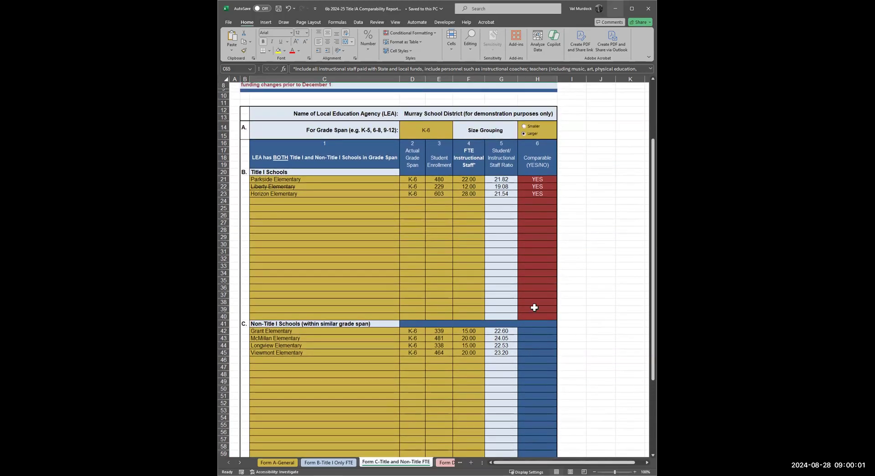
# - Read Form C's footnote on which staff count as FTE Instructional Staff and its documentation note, and review the non-Title I ratio totals
pyautogui.click(476, 165)
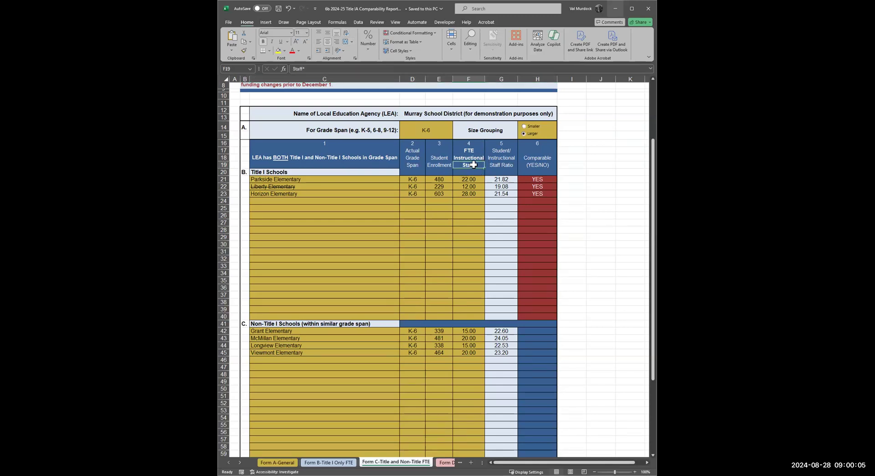
pyautogui.scroll(-3, 472, 262)
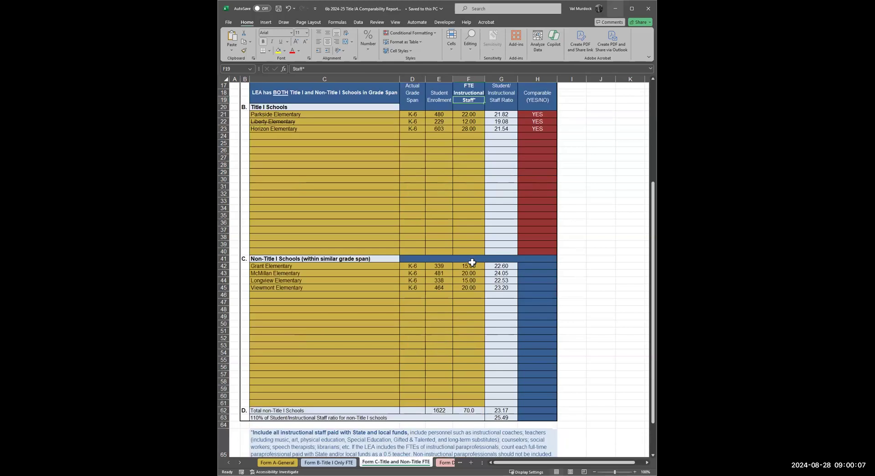
pyautogui.scroll(-4, 472, 262)
pyautogui.click(259, 350)
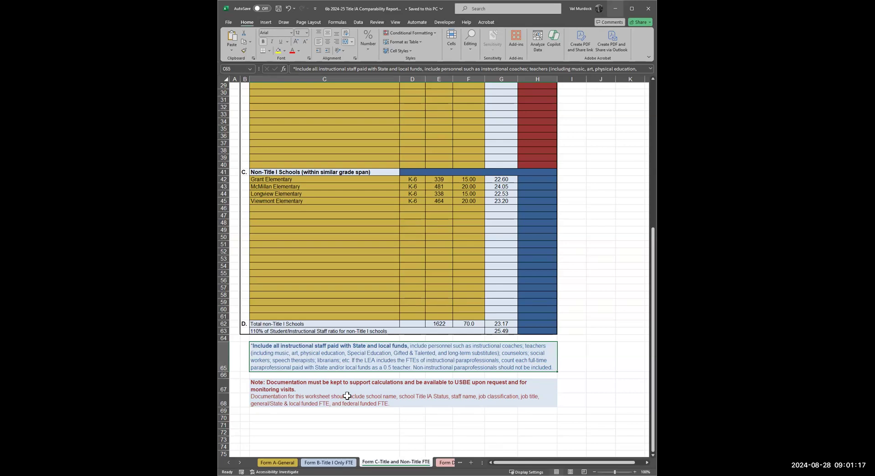
pyautogui.scroll(1, 347, 396)
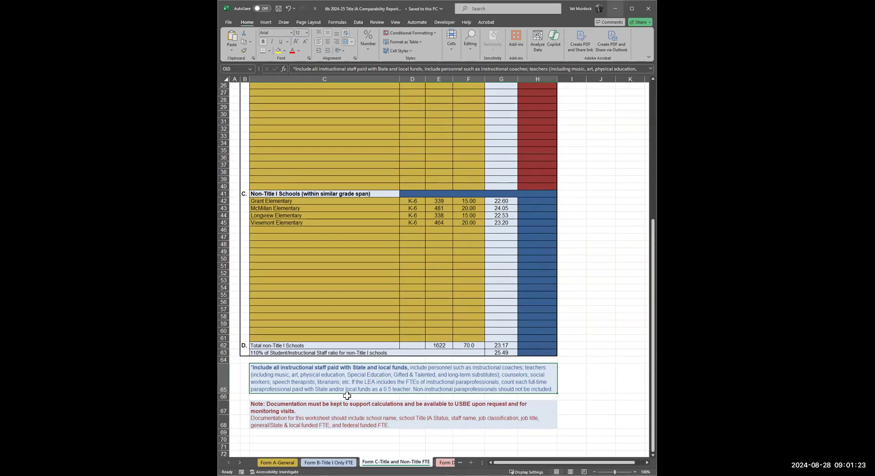
pyautogui.scroll(1, 347, 396)
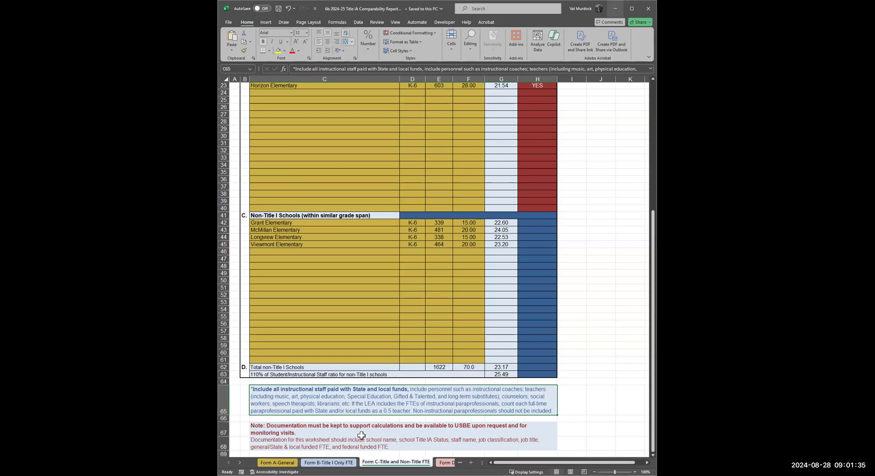
pyautogui.scroll(2, 361, 435)
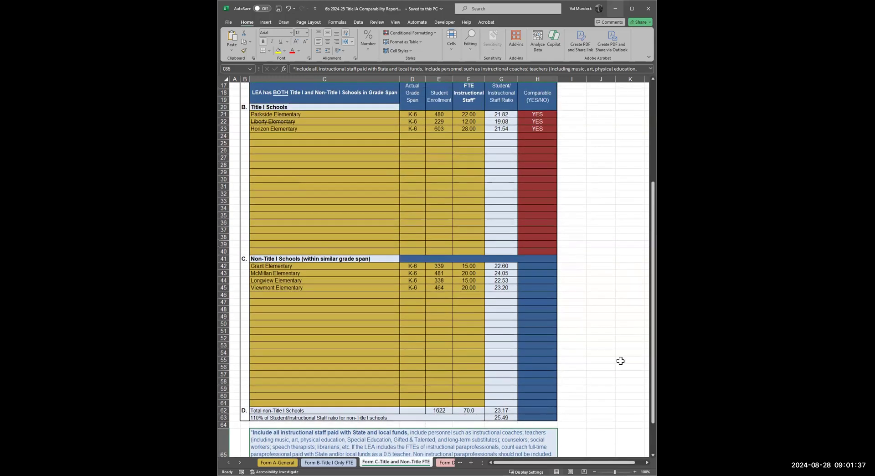
pyautogui.scroll(4, 621, 316)
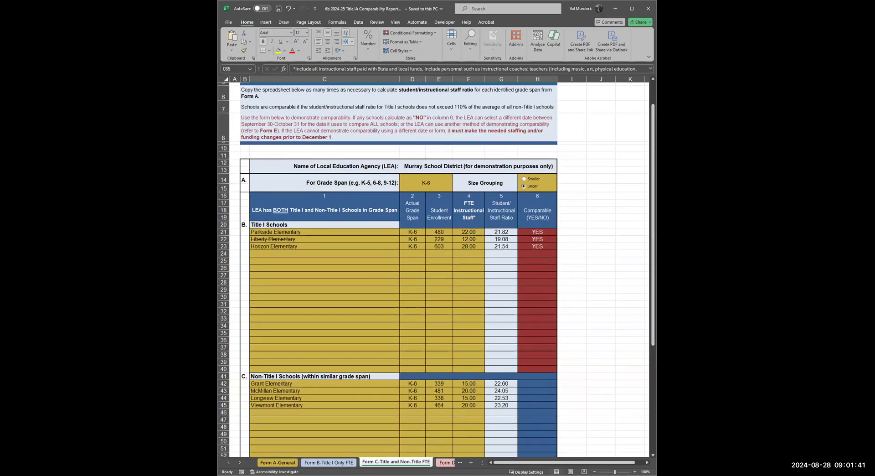
# - Return to Form A-General and recheck the K-6 school counts and Forms Needed results
pyautogui.click(277, 462)
pyautogui.scroll(3, 381, 313)
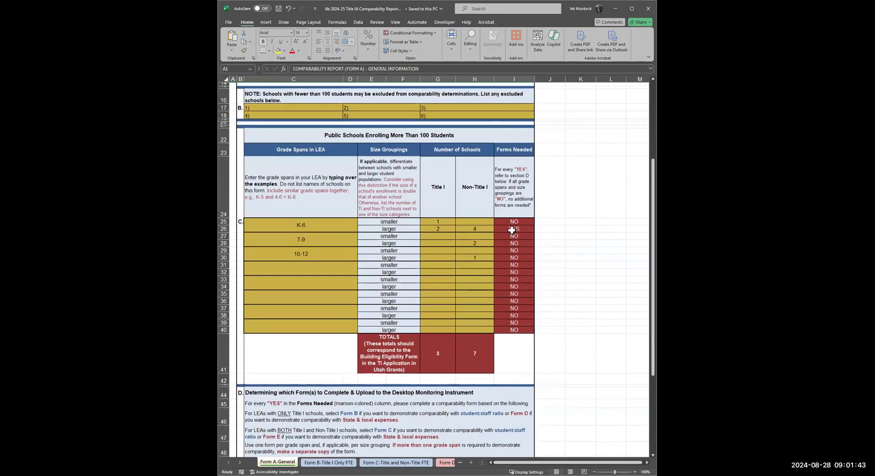
pyautogui.moveTo(652, 269); pyautogui.dragTo(651, 214)
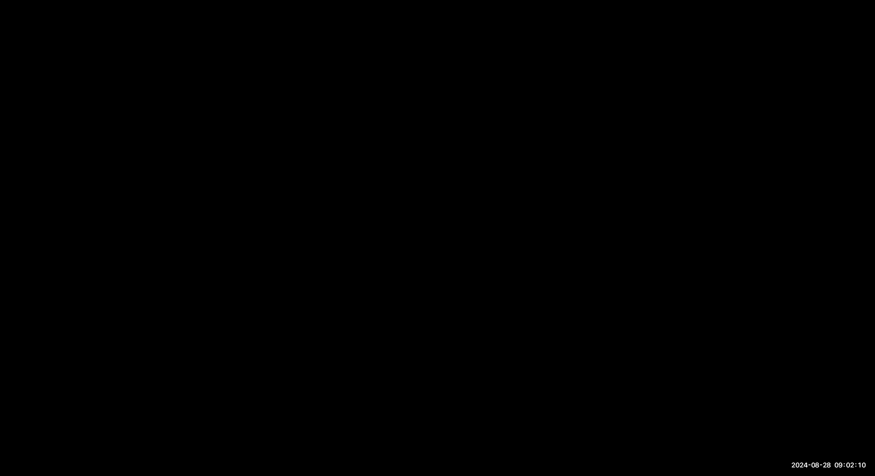
# - Try to change the LEA self-review status of item 45, Fiscal - Comparability Report, to Meets Requirements
pyautogui.scroll(-3, 557, 322)
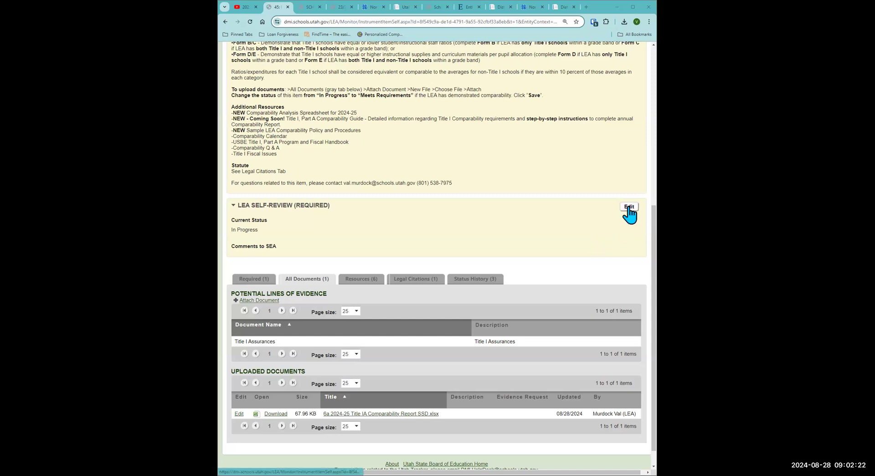
pyautogui.click(629, 208)
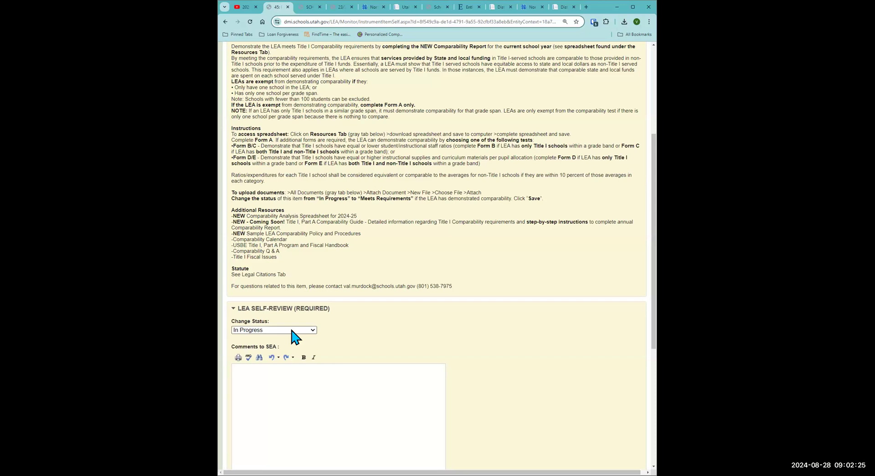
pyautogui.click(292, 330)
pyautogui.click(278, 338)
pyautogui.scroll(1, 332, 368)
pyautogui.scroll(3, 332, 368)
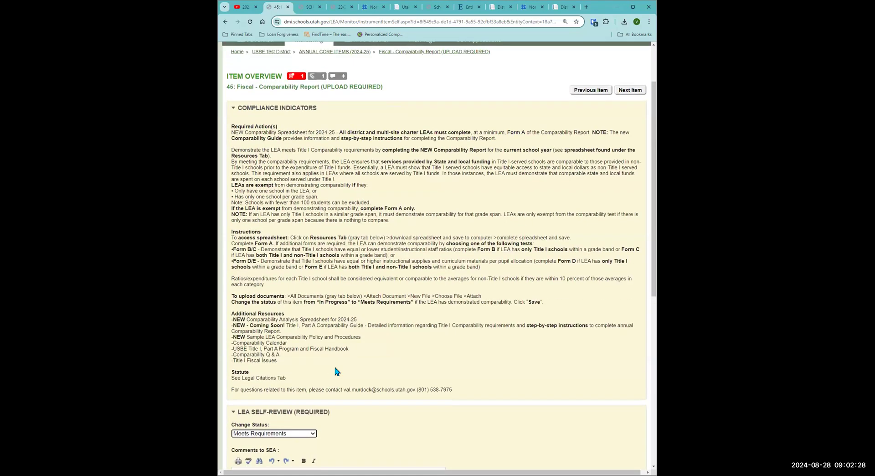
# - Go to item 46, Fiscal - Time/Effort, review its compliance indicators, and save its self-review status as Meets Requirements
pyautogui.click(629, 125)
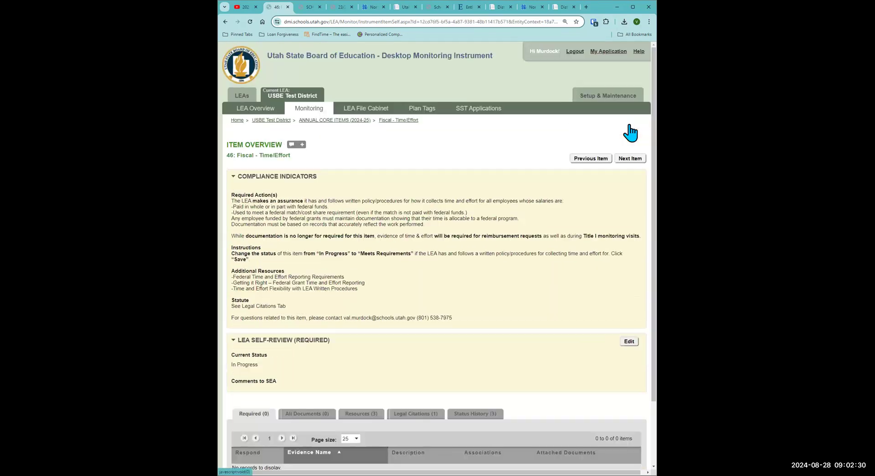
pyautogui.scroll(-2, 353, 211)
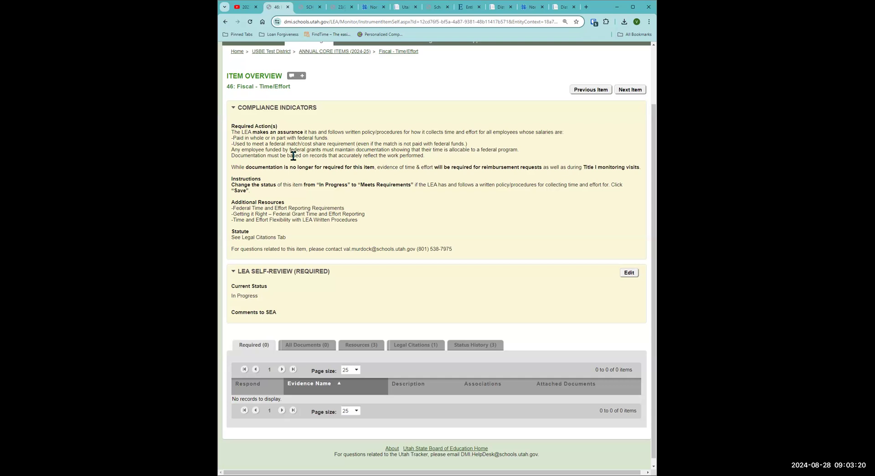
pyautogui.scroll(-1, 292, 155)
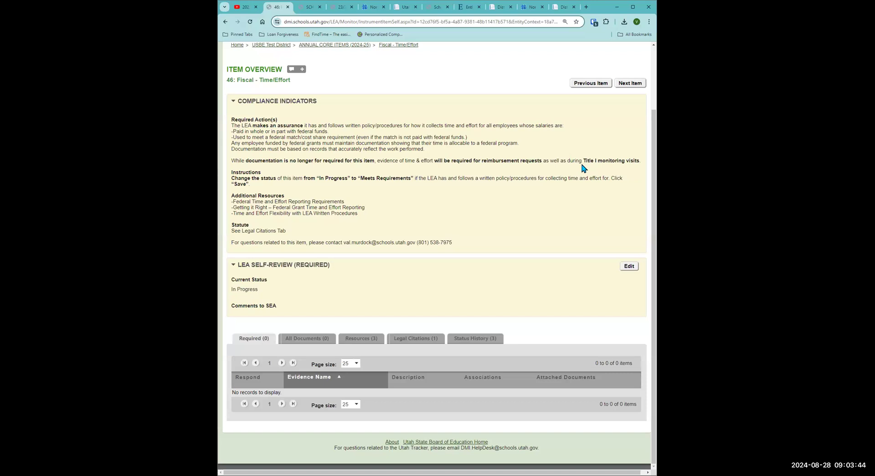
pyautogui.click(631, 266)
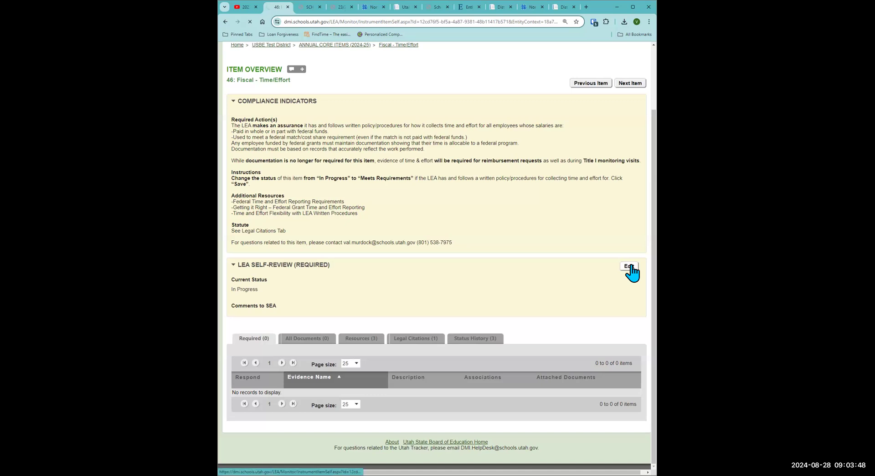
pyautogui.click(259, 362)
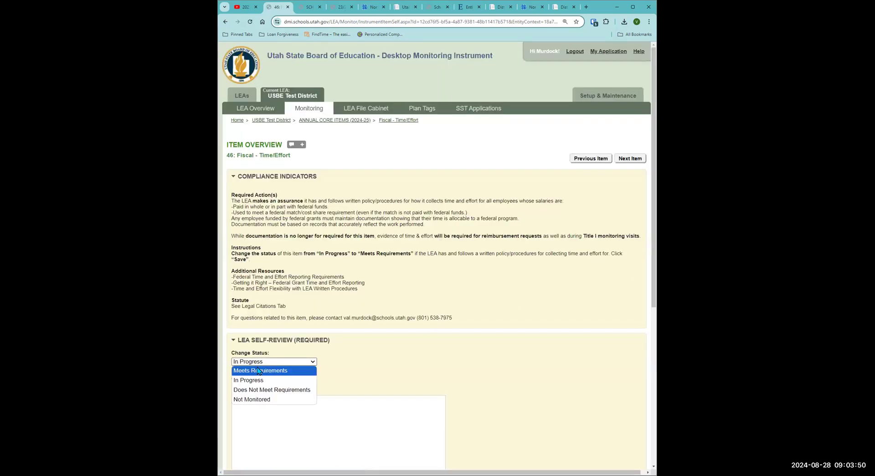
pyautogui.click(265, 370)
pyautogui.scroll(-2, 258, 369)
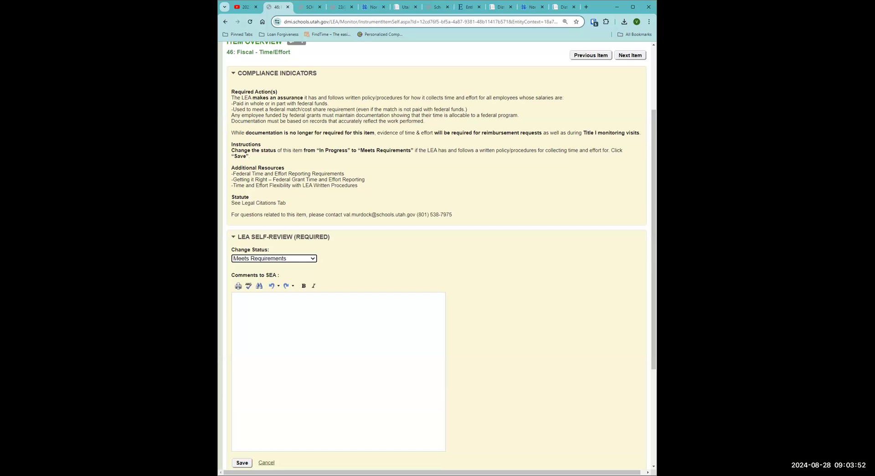
# - Go to item 48, Fiscal - Property Records/Equipment Inventory, and save its self-review status as Meets Requirements
pyautogui.click(620, 157)
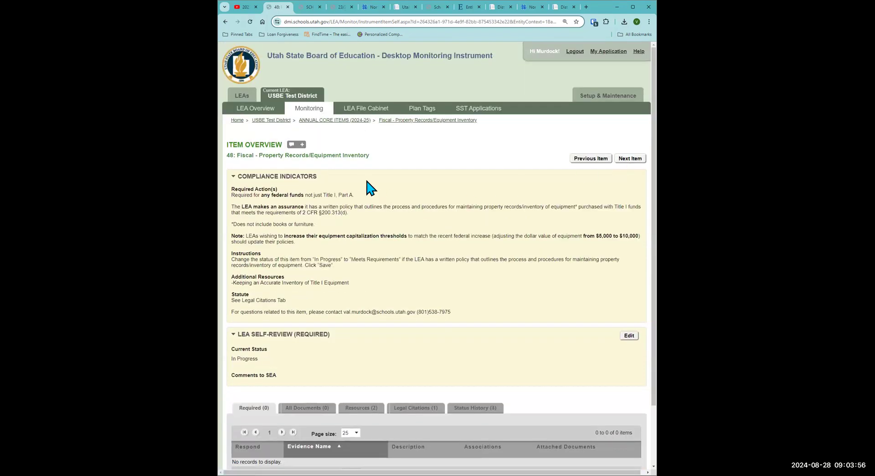
pyautogui.scroll(-1, 345, 180)
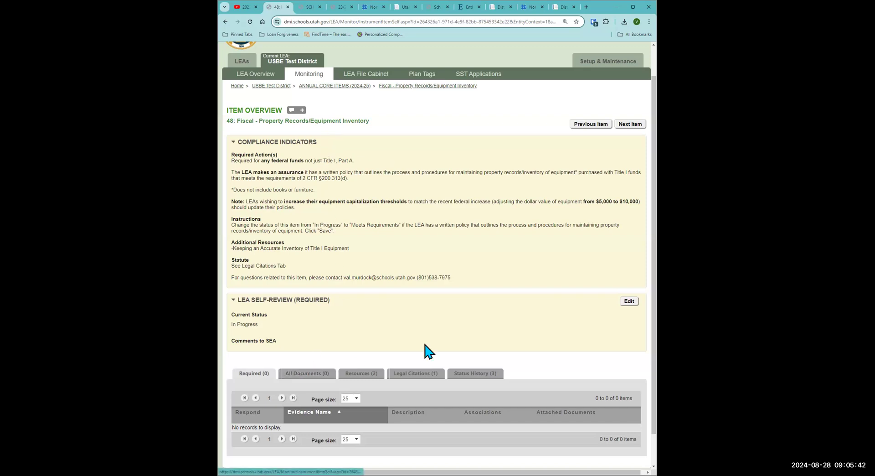
pyautogui.click(629, 301)
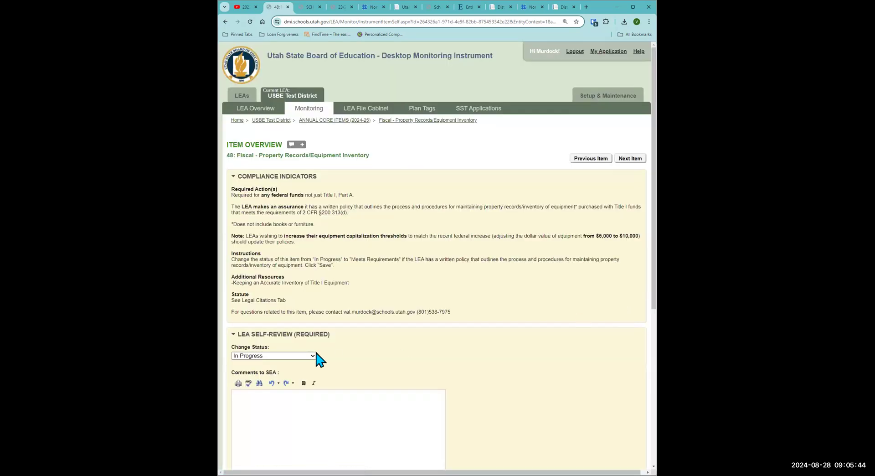
pyautogui.click(286, 356)
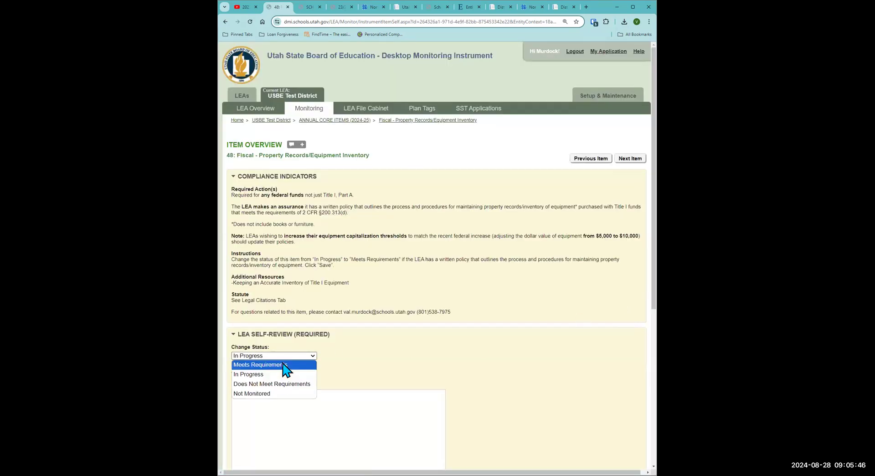
pyautogui.click(286, 364)
pyautogui.scroll(-2, 242, 408)
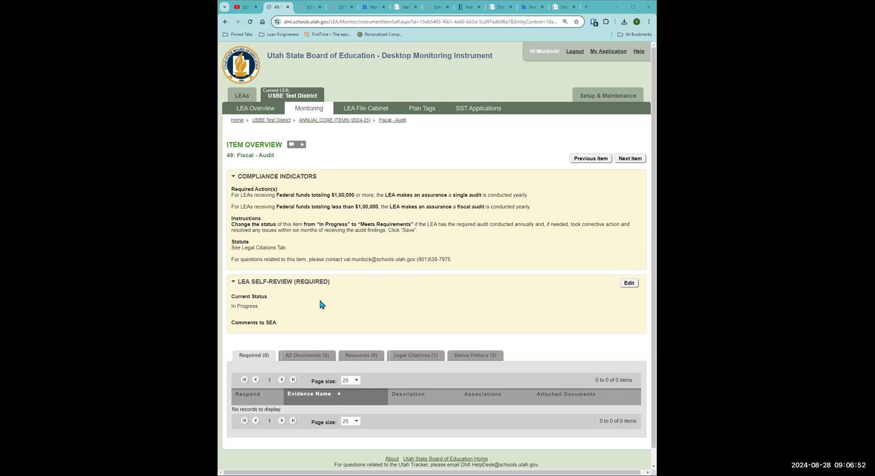
# - Set the self-review status of item 49, Fiscal - Audit, to Meets Requirements and save it
pyautogui.click(628, 285)
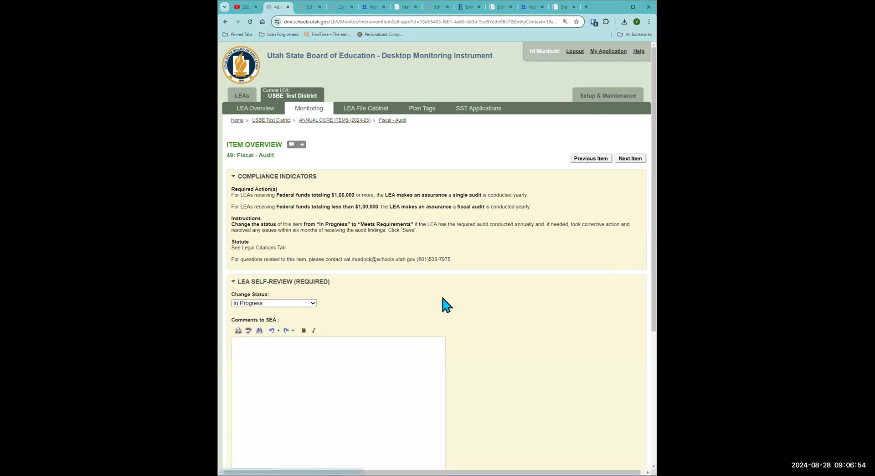
pyautogui.click(307, 303)
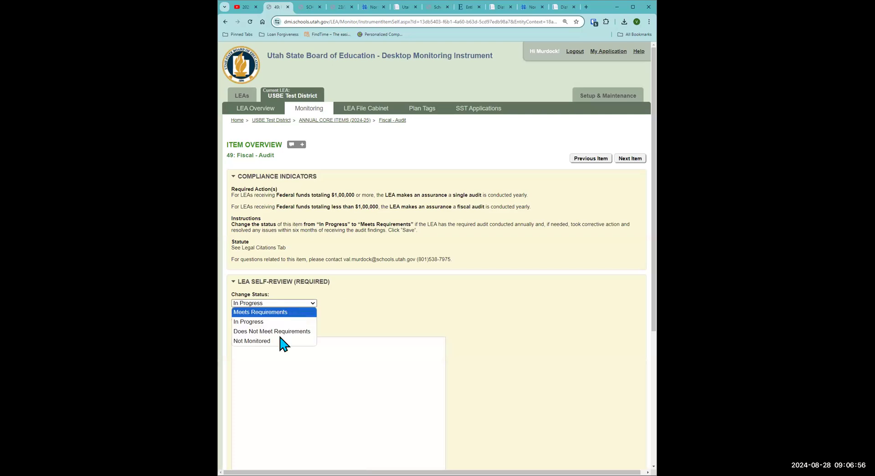
pyautogui.press('Return')
pyautogui.scroll(-2, 240, 386)
pyautogui.click(240, 404)
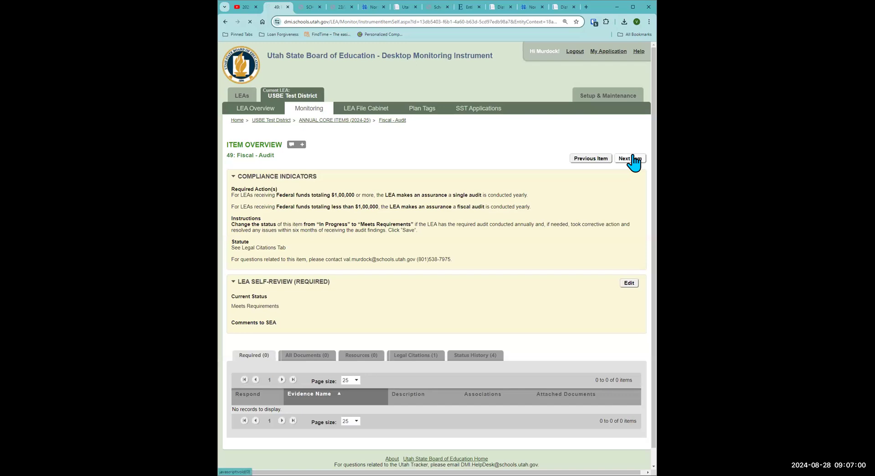
# - Go to item 50, Fiscal - Procurement & Expenditures, and save its self-review status as Meets Requirements
pyautogui.click(630, 159)
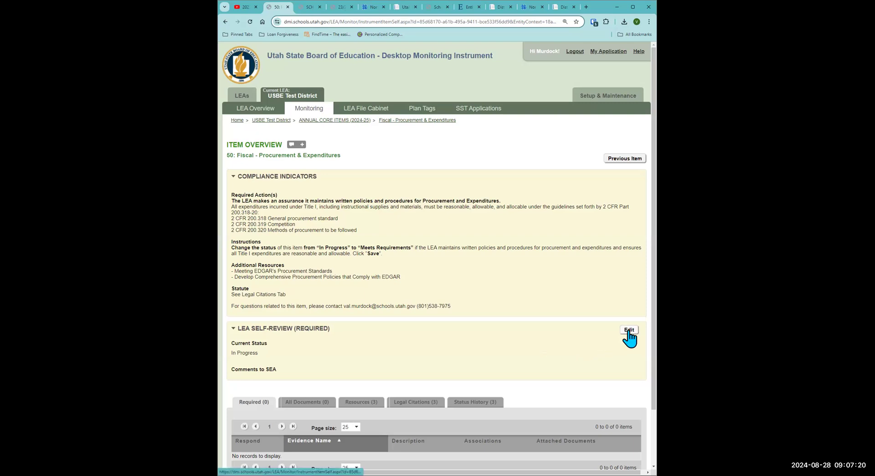
pyautogui.click(629, 331)
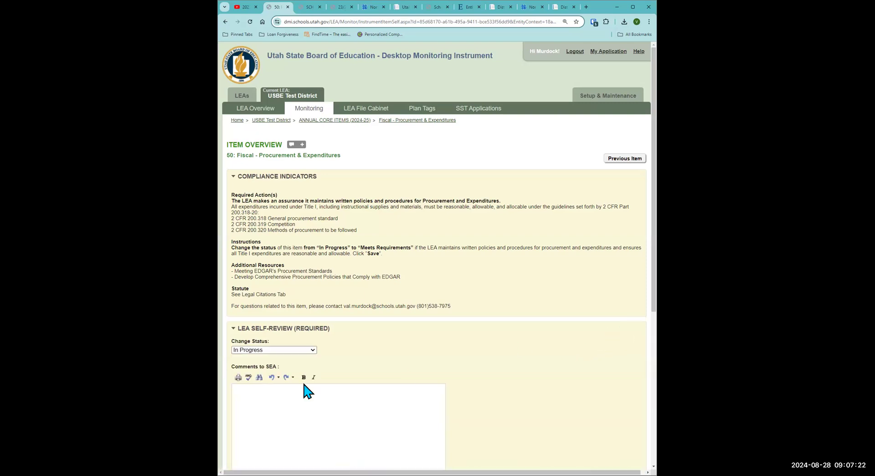
pyautogui.click(248, 350)
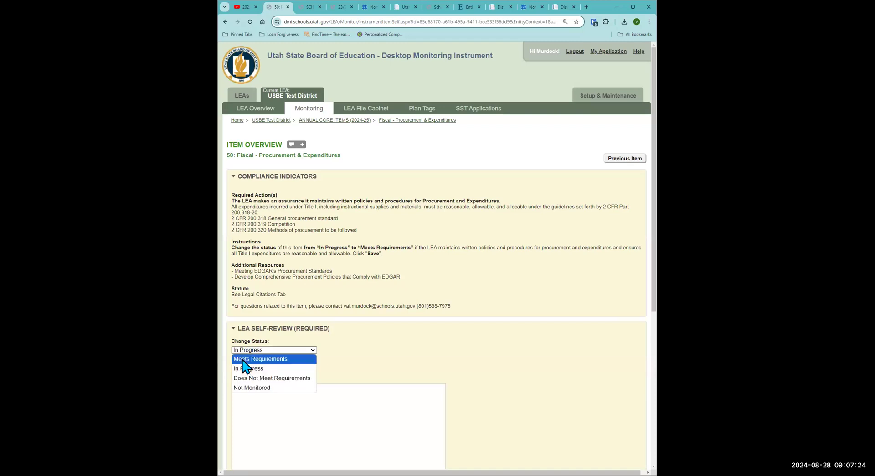
pyautogui.click(244, 359)
pyautogui.scroll(-5, 244, 369)
pyautogui.click(242, 348)
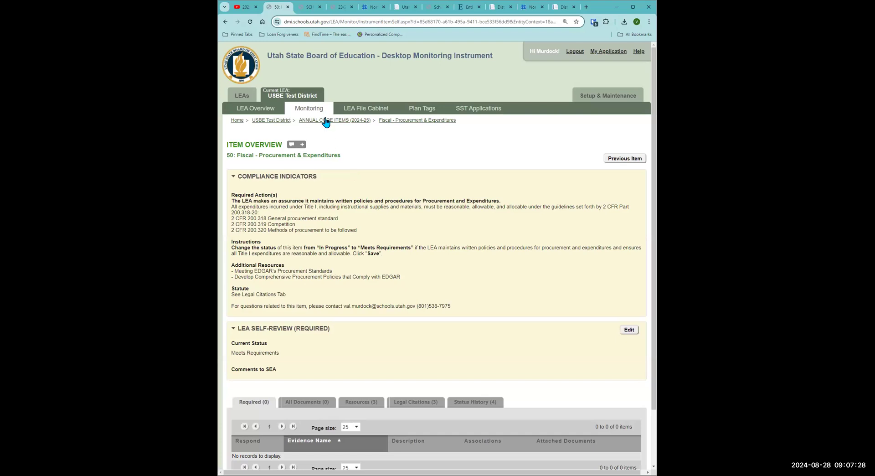
# - Return to the Annual Core Items (2024-25) overview and check the status of every item across all categories
pyautogui.click(325, 120)
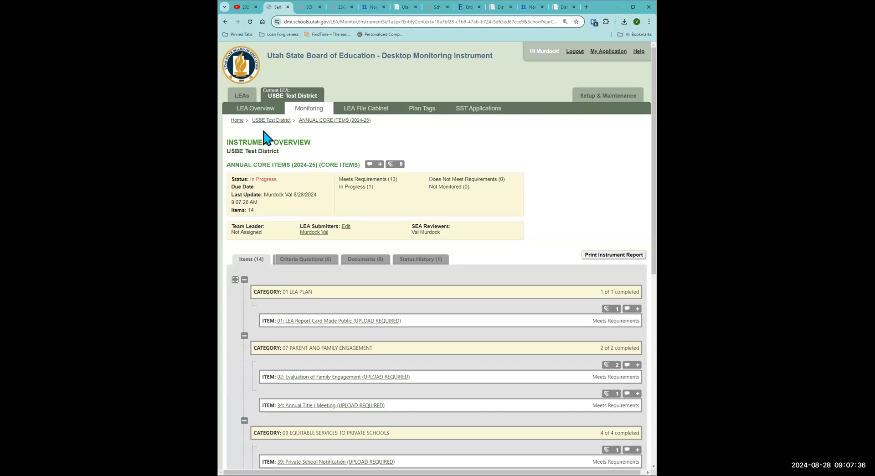
pyautogui.scroll(-2, 264, 137)
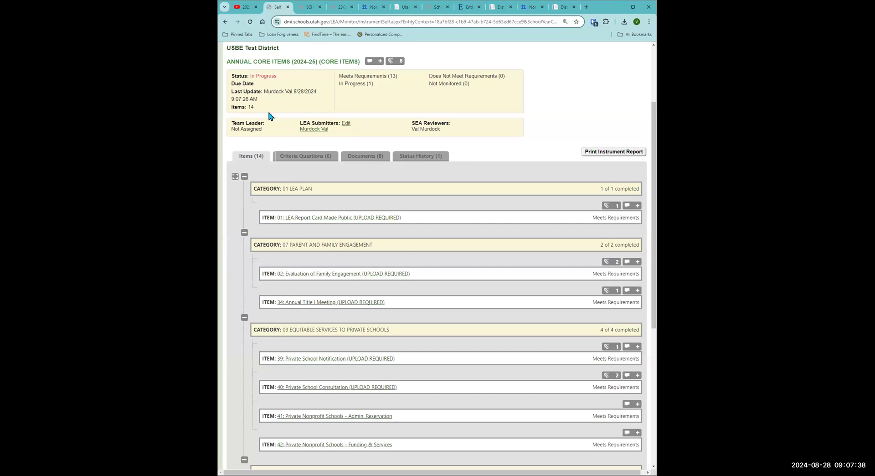
pyautogui.scroll(1, 269, 110)
pyautogui.scroll(-2, 337, 278)
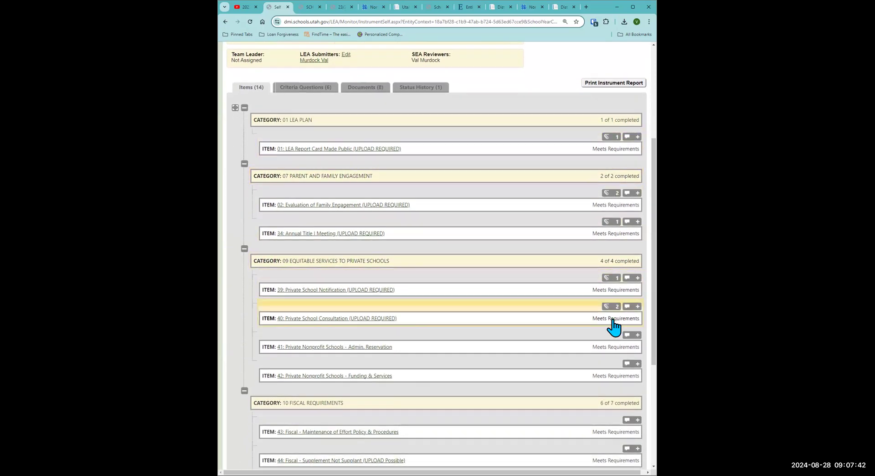
pyautogui.scroll(-1, 612, 385)
pyautogui.scroll(-1, 613, 386)
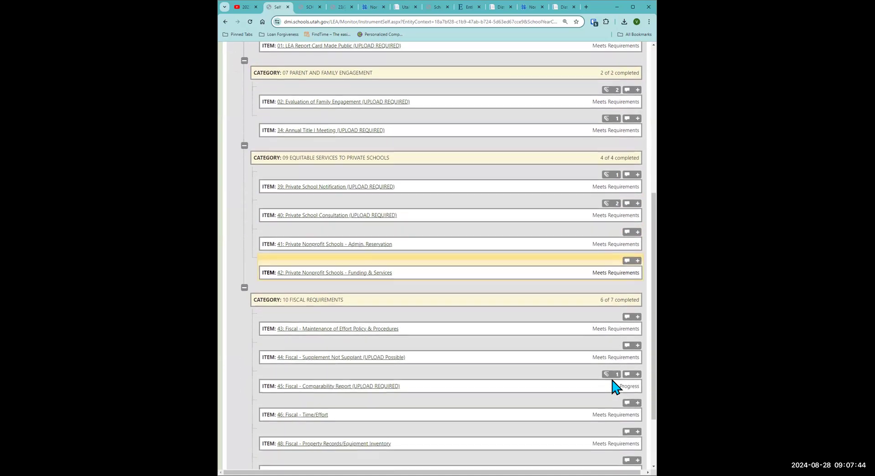
pyautogui.scroll(-2, 612, 386)
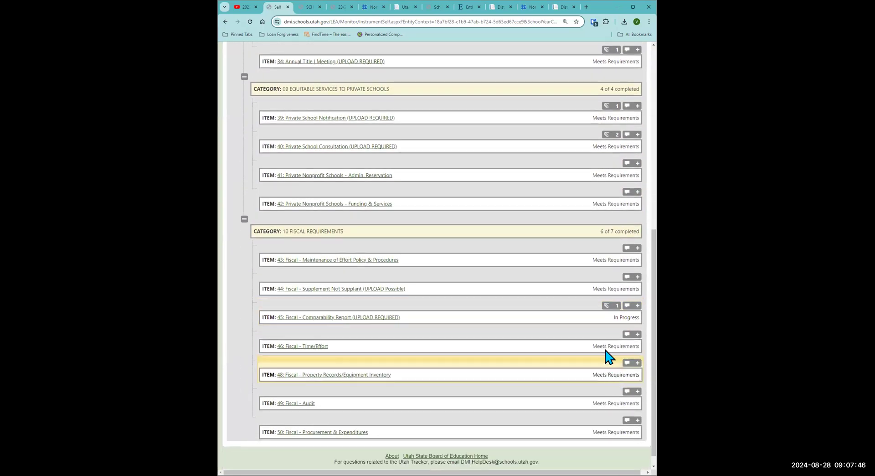
# - Reopen item 45, Fiscal - Comparability Report, set its self-review status to Meets Requirements, and save it
pyautogui.click(332, 317)
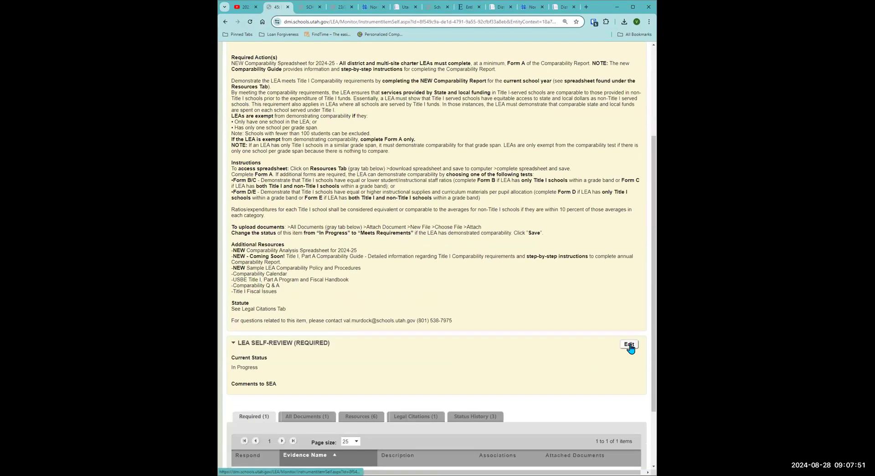
pyautogui.click(629, 345)
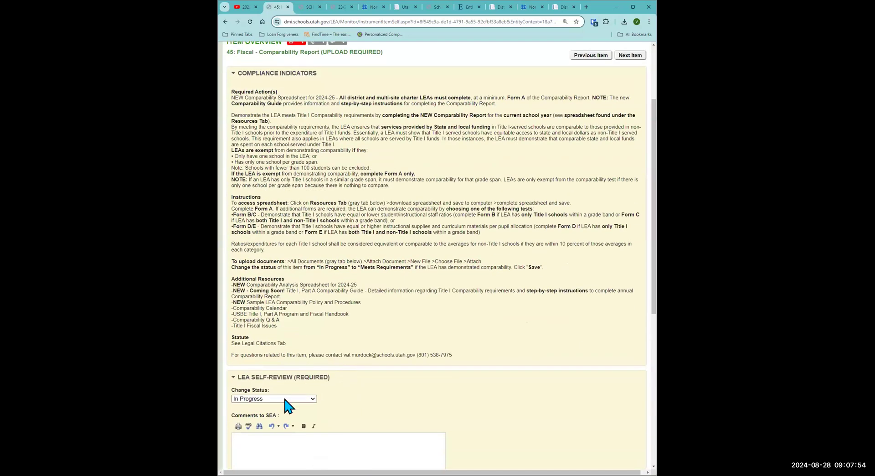
pyautogui.click(283, 397)
pyautogui.click(283, 407)
pyautogui.scroll(-5, 279, 410)
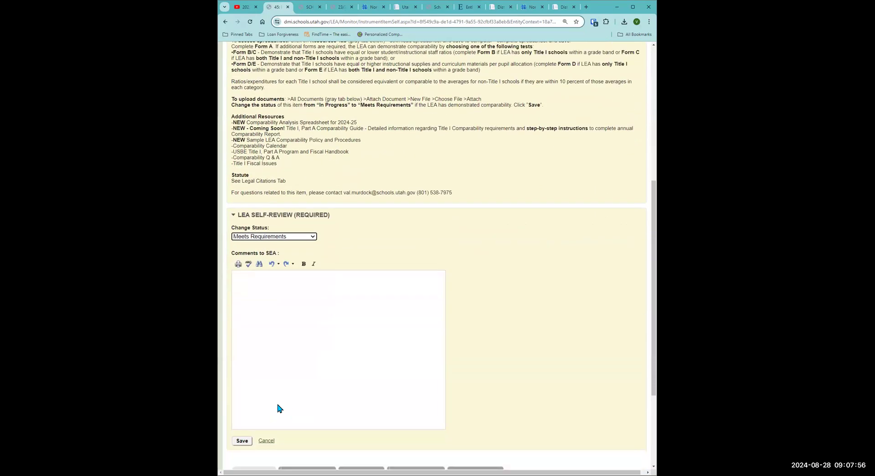
pyautogui.click(242, 362)
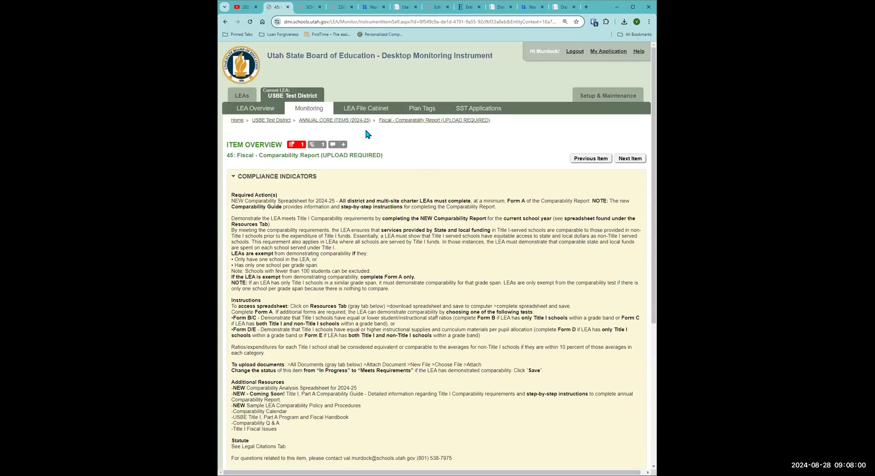
# - Return to the Annual Core Items (2024-25) overview, change the instrument's status to Submitted, and confirm the submission
pyautogui.click(305, 120)
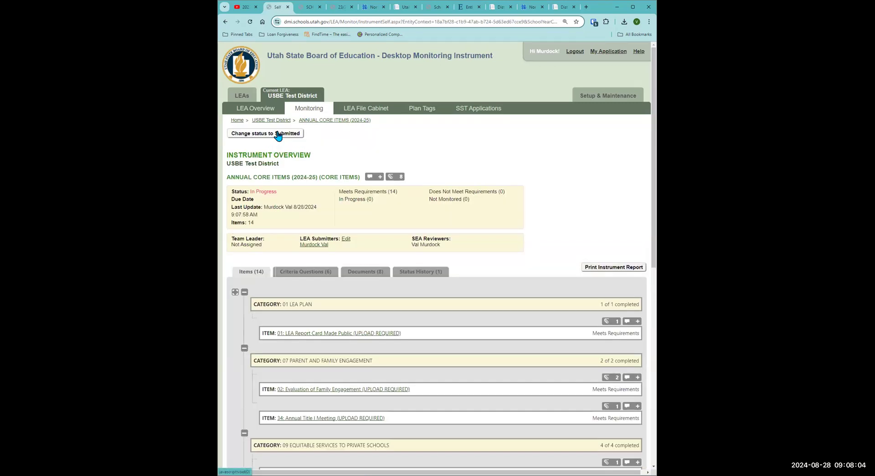
pyautogui.click(277, 133)
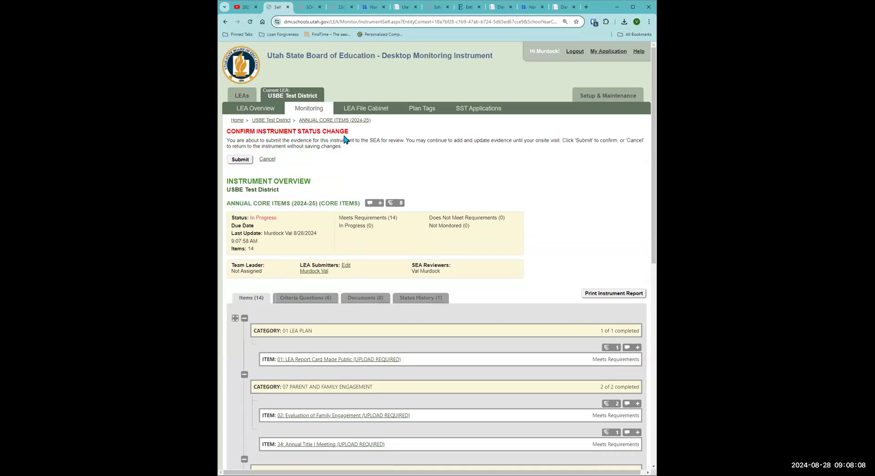
pyautogui.click(241, 160)
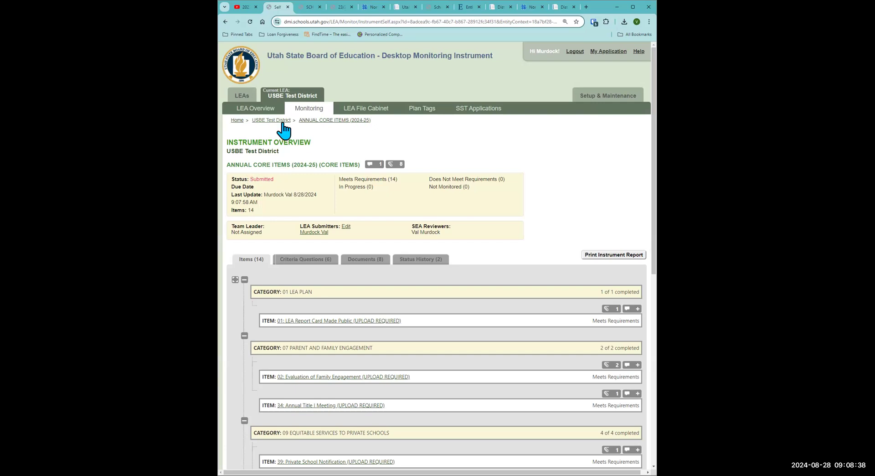
# - Open the Cycle 1 instrument from the USBE Test District's LEA overview for its criteria questions
pyautogui.click(262, 110)
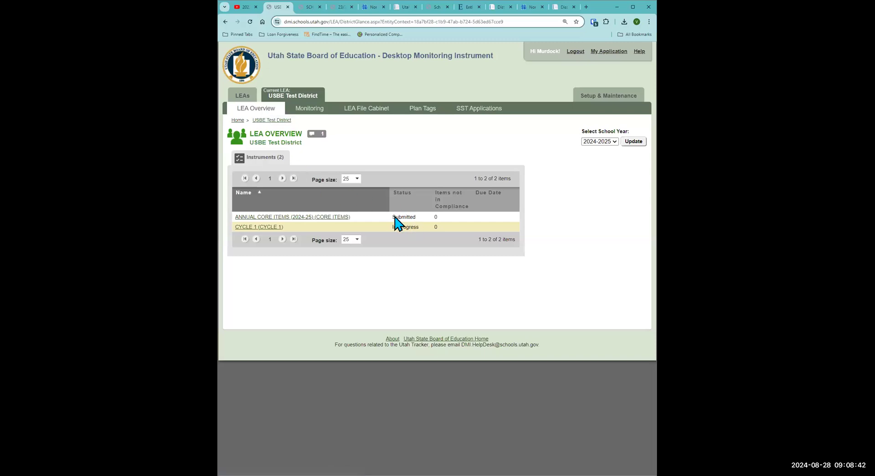
pyautogui.click(261, 226)
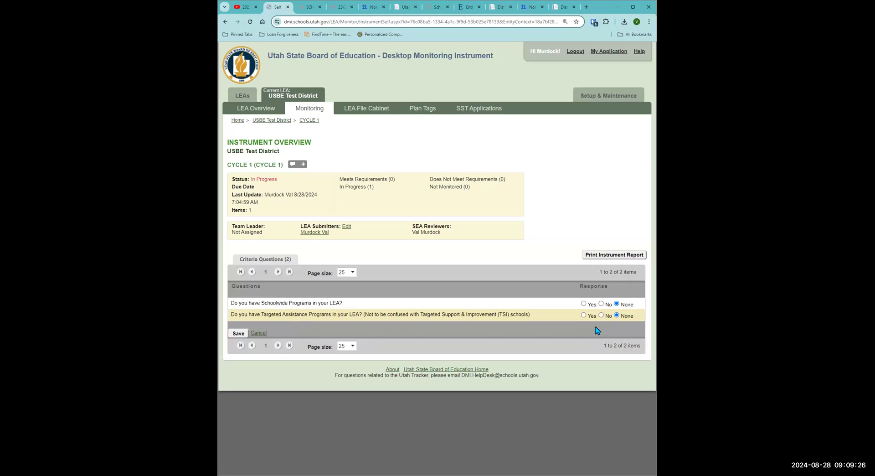
pyautogui.click(583, 303)
pyautogui.click(584, 315)
pyautogui.click(275, 120)
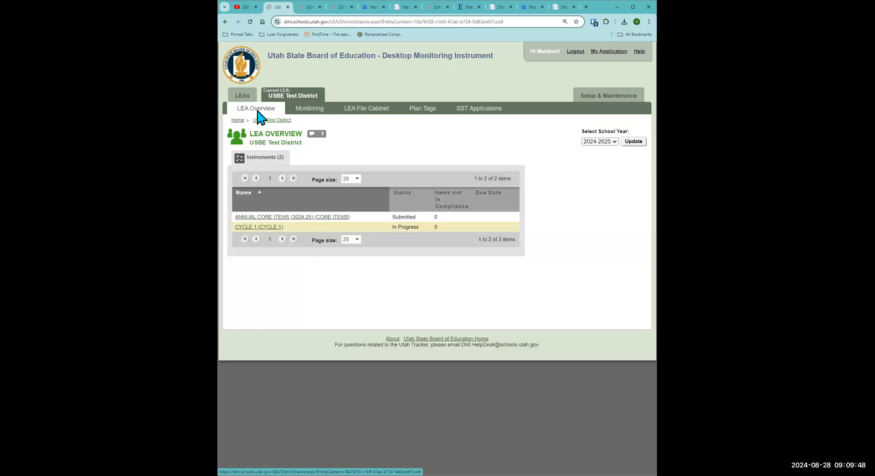
# - Switch the LEA overview to school year 2023-2024 and examine the criteria questions of the Cycle 4 instrument
pyautogui.click(594, 142)
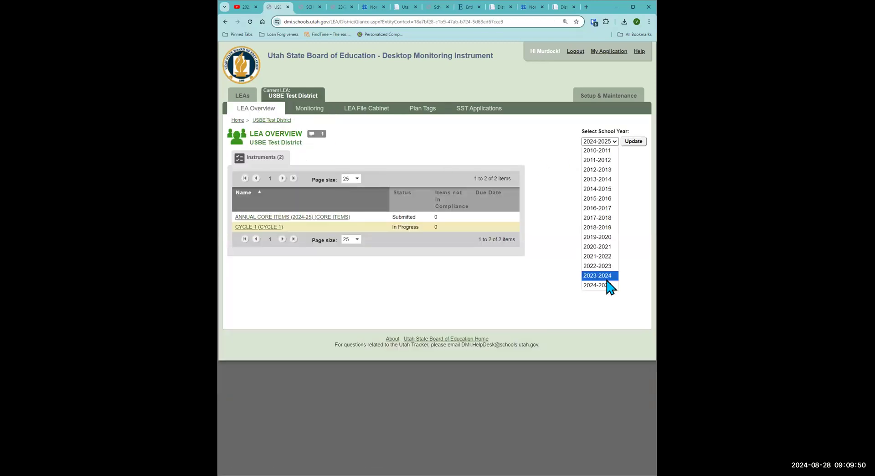
pyautogui.click(606, 277)
pyautogui.click(633, 141)
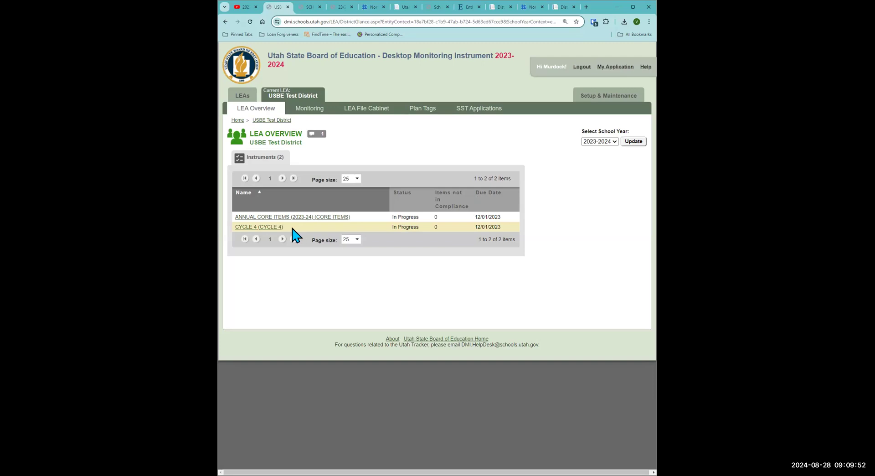
pyautogui.click(261, 227)
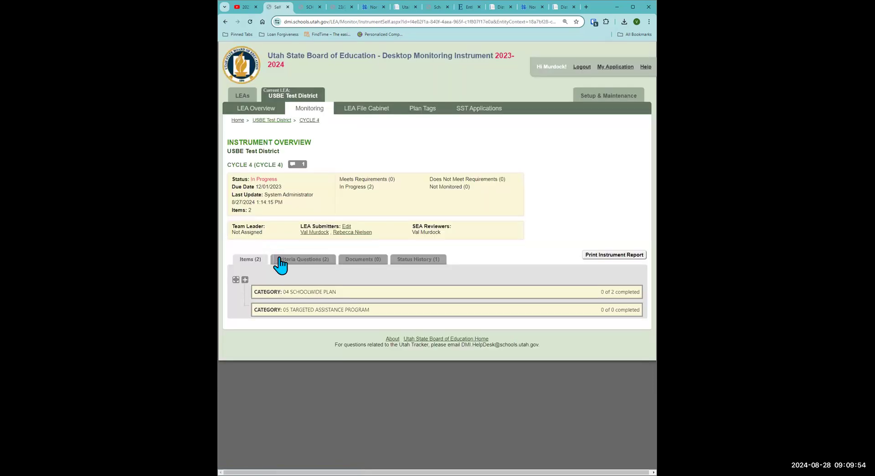
pyautogui.click(284, 257)
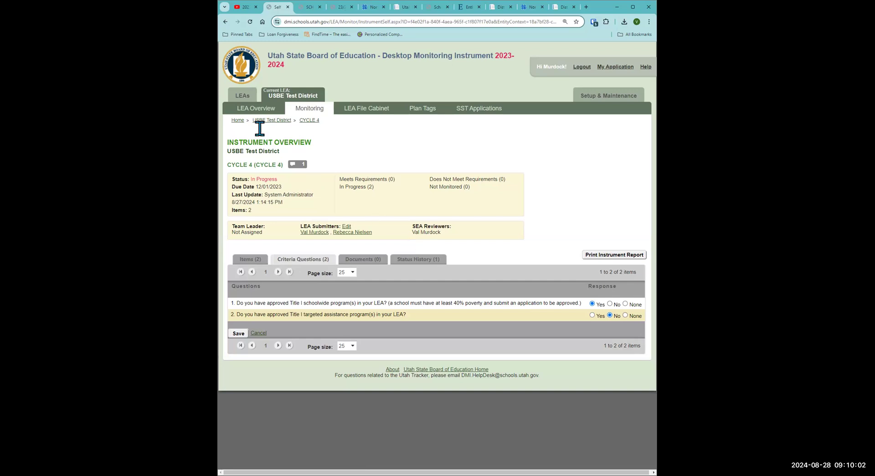
# - Return the LEA overview to school year 2024-2025 and reopen the Cycle 1 instrument
pyautogui.click(247, 107)
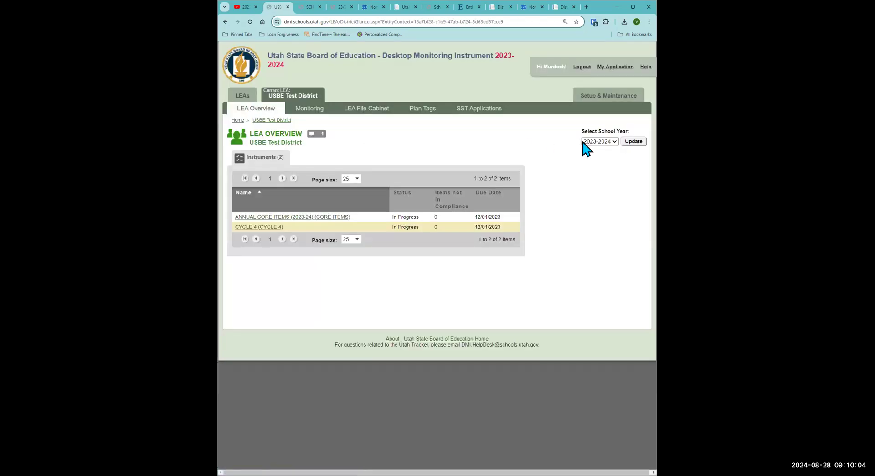
pyautogui.click(599, 142)
pyautogui.click(597, 285)
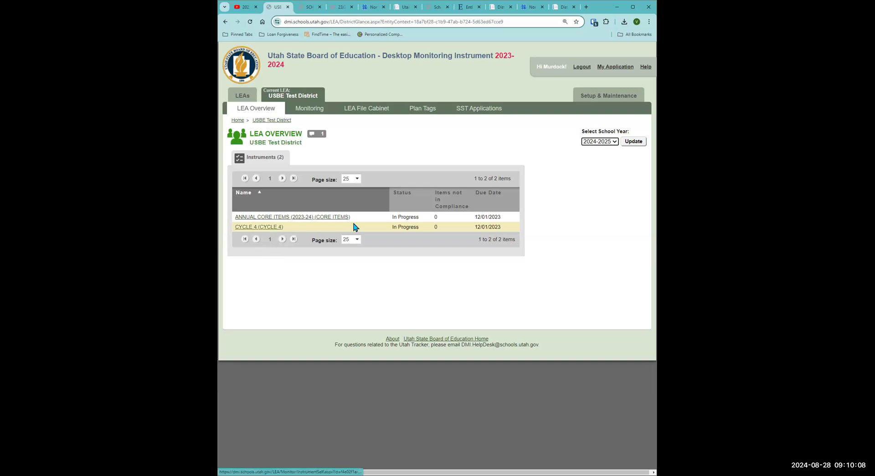
pyautogui.click(634, 141)
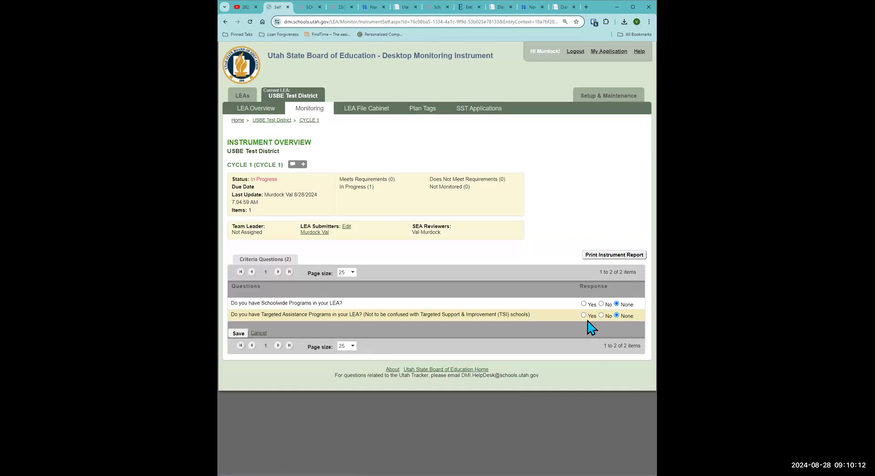
# - Answer Yes to both the Schoolwide Programs and Targeted Assistance Programs criteria questions and save the responses
pyautogui.click(583, 304)
pyautogui.click(601, 315)
pyautogui.click(584, 314)
pyautogui.click(238, 334)
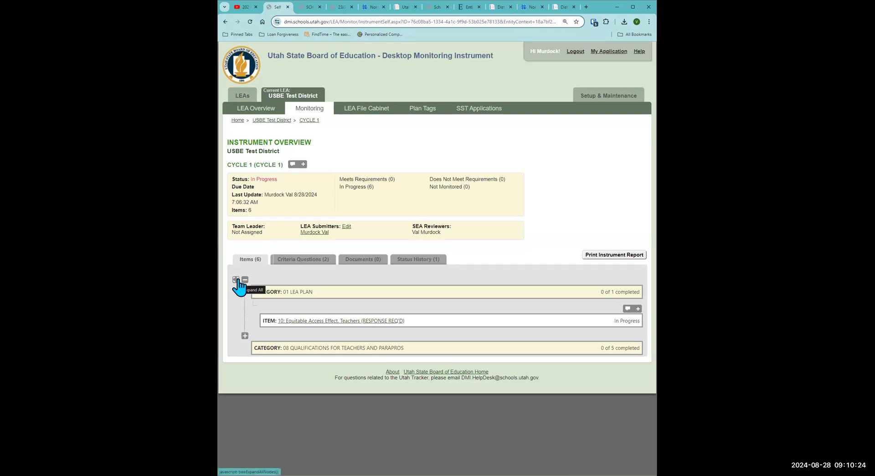
# - Expand all Cycle 1 item categories and open item 10, Equitable Access Effect. Teachers, under LEA Plan
pyautogui.click(236, 280)
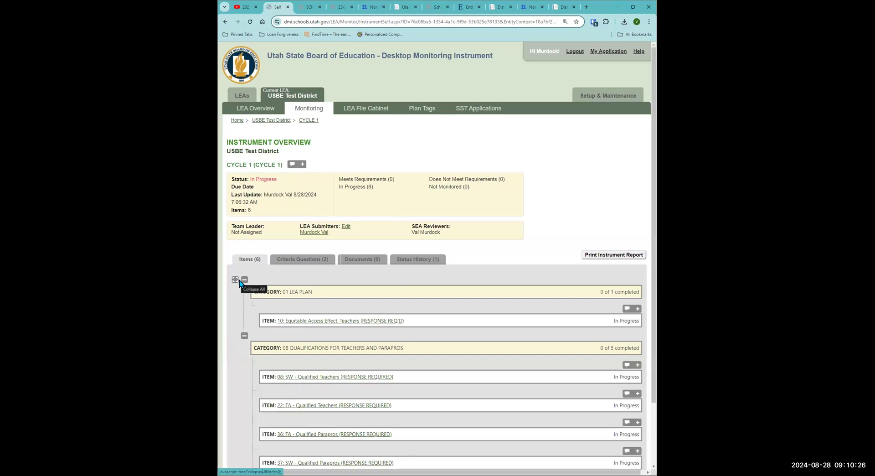
pyautogui.scroll(-2, 416, 296)
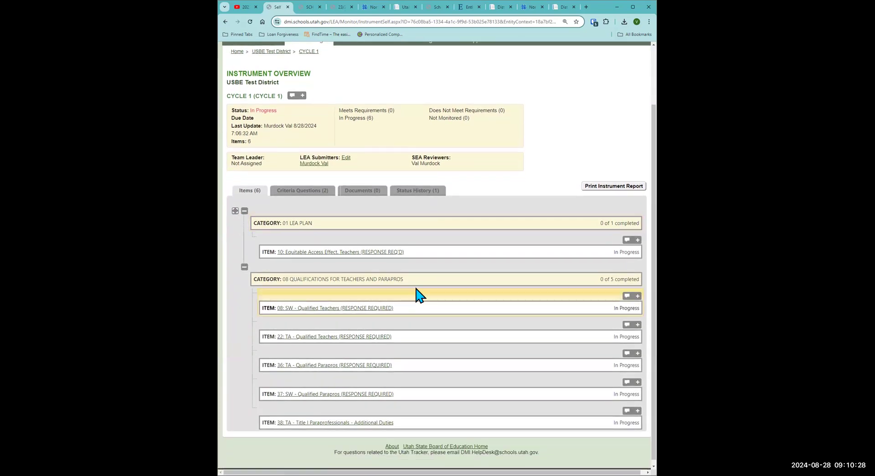
pyautogui.scroll(-1, 400, 281)
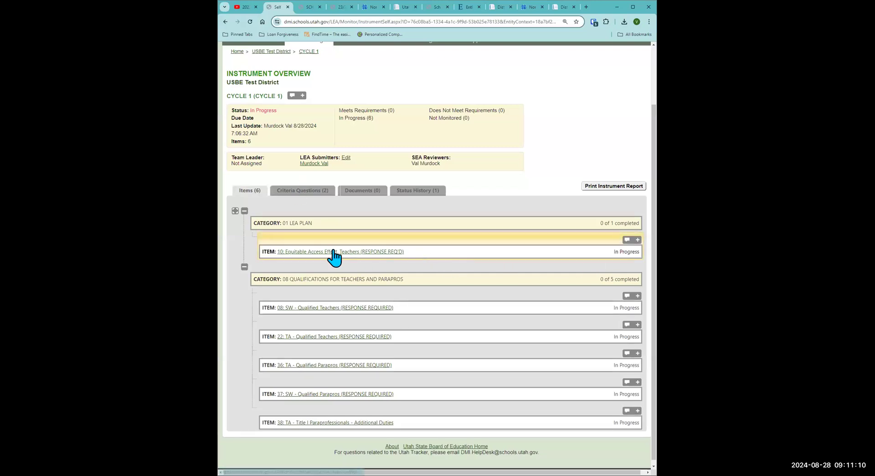
pyautogui.click(334, 254)
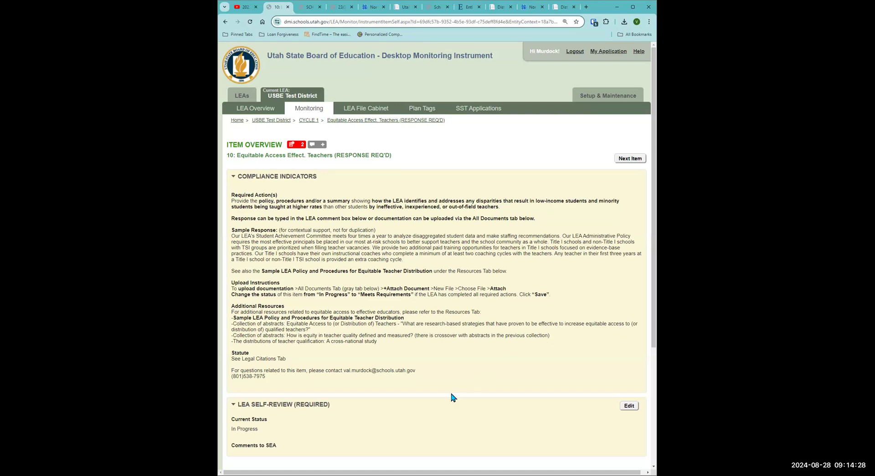
# - Review the resources offered for item 10, including the sample LEA policy for equitable teacher distribution
pyautogui.scroll(-4, 450, 395)
pyautogui.click(360, 312)
pyautogui.scroll(-3, 369, 321)
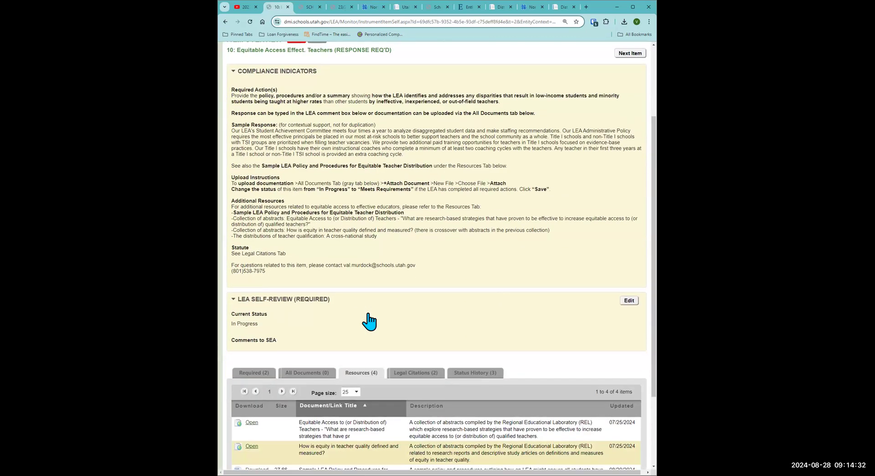
pyautogui.scroll(-2, 369, 321)
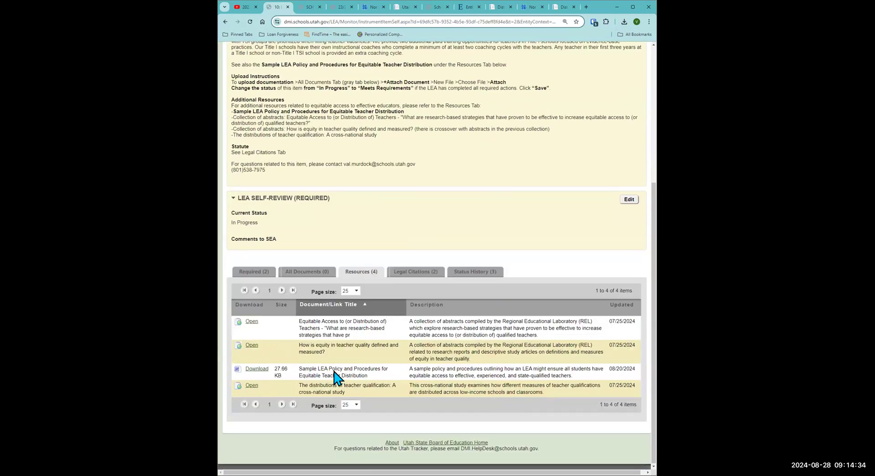
# - Set item 10's LEA self-review status to Meets Requirements and save it
pyautogui.click(626, 201)
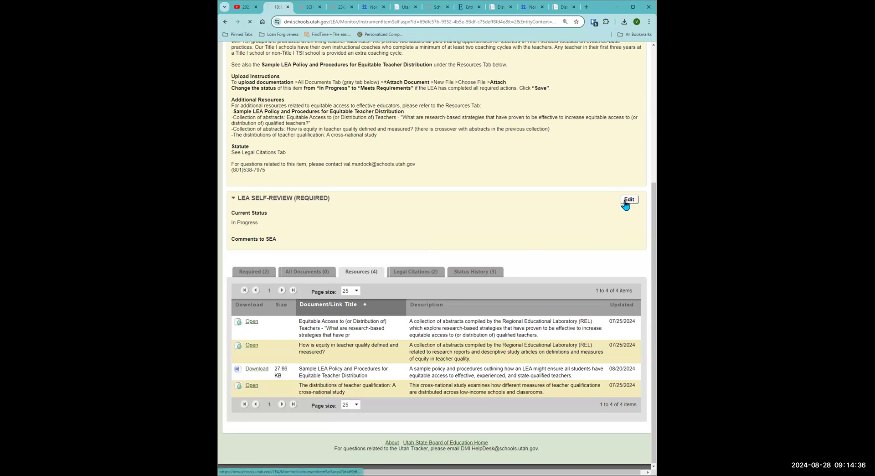
pyautogui.scroll(-3, 293, 387)
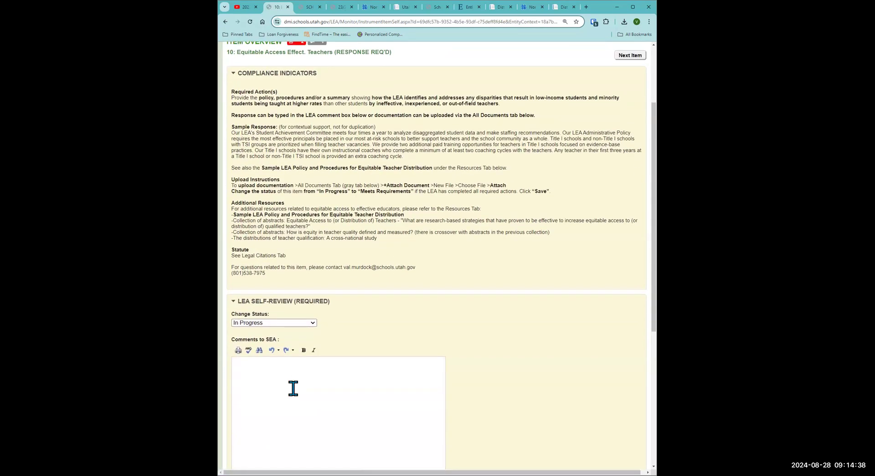
pyautogui.scroll(-2, 292, 388)
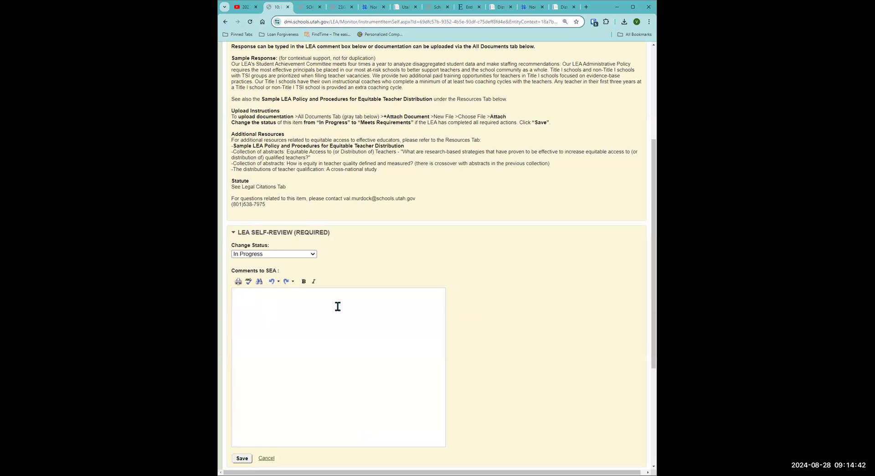
pyautogui.click(301, 254)
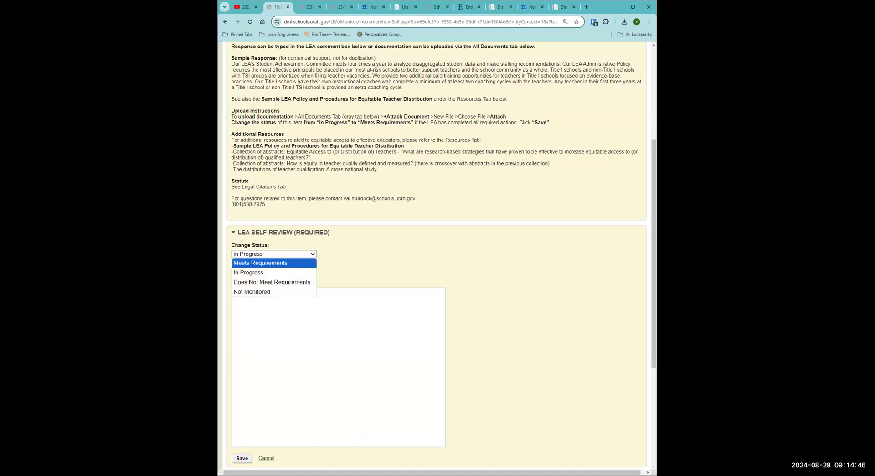
pyautogui.click(298, 262)
pyautogui.scroll(-2, 300, 387)
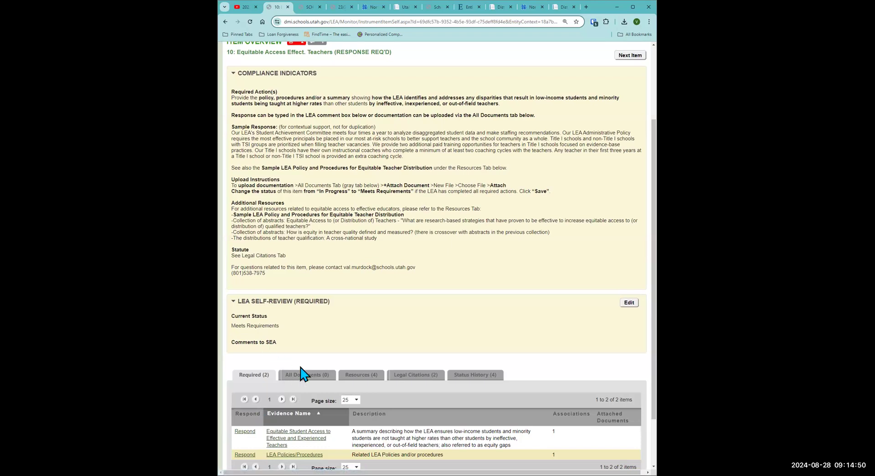
# - Attach the file "7 District Policy and Procedures for Equitable Teacher Distribution" to item 10 as a new document
pyautogui.click(311, 378)
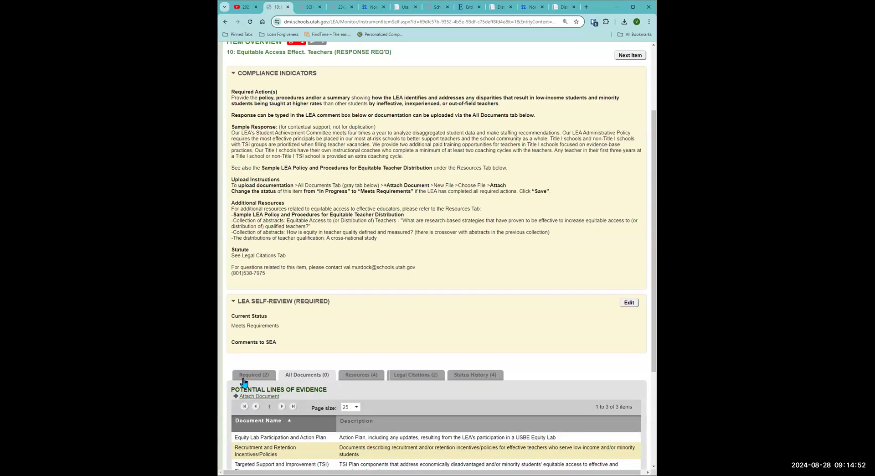
pyautogui.click(249, 404)
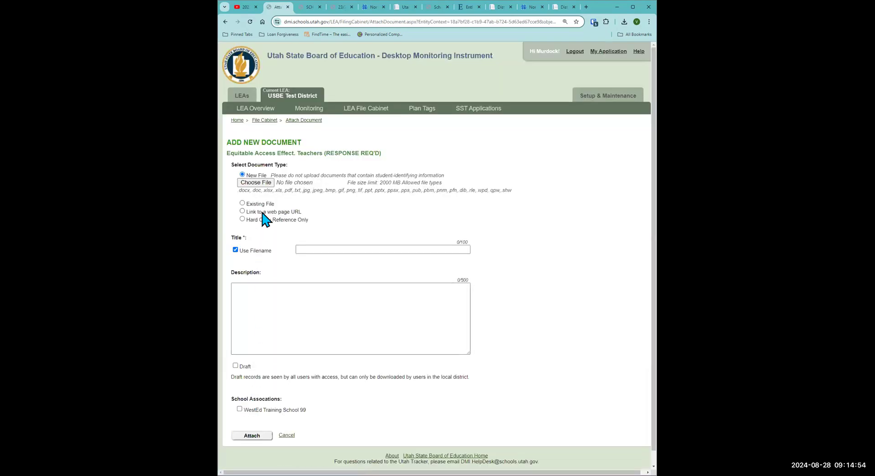
pyautogui.click(261, 184)
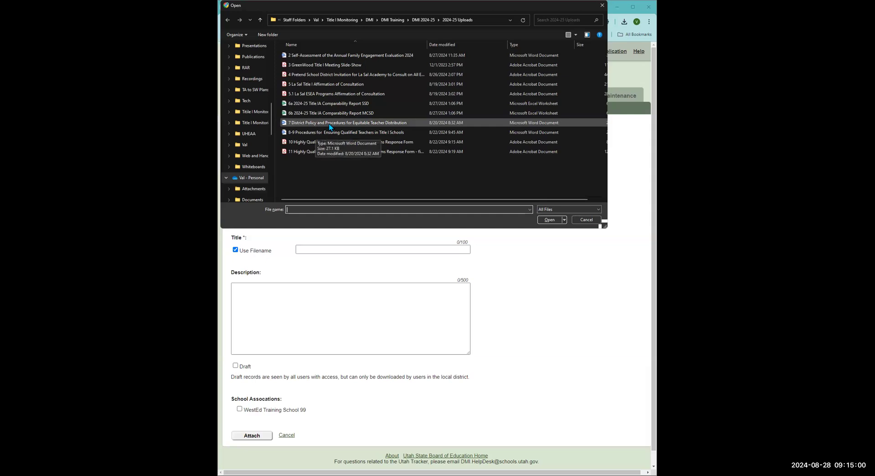
pyautogui.click(332, 128)
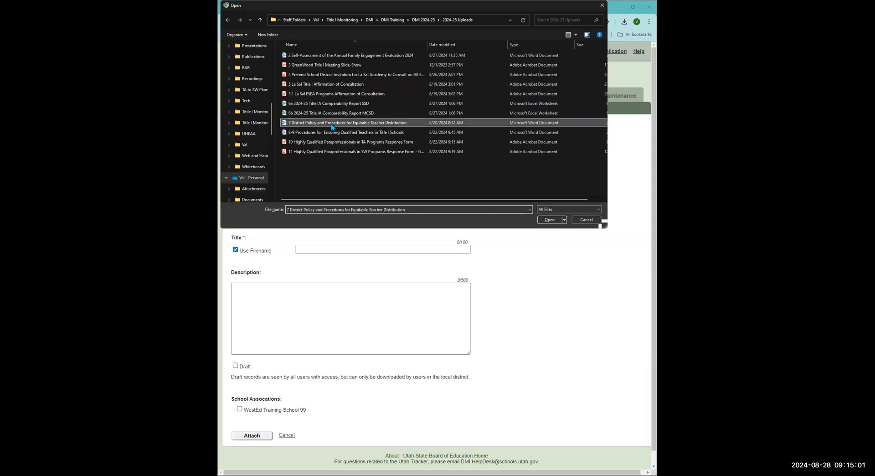
pyautogui.click(549, 220)
pyautogui.click(256, 437)
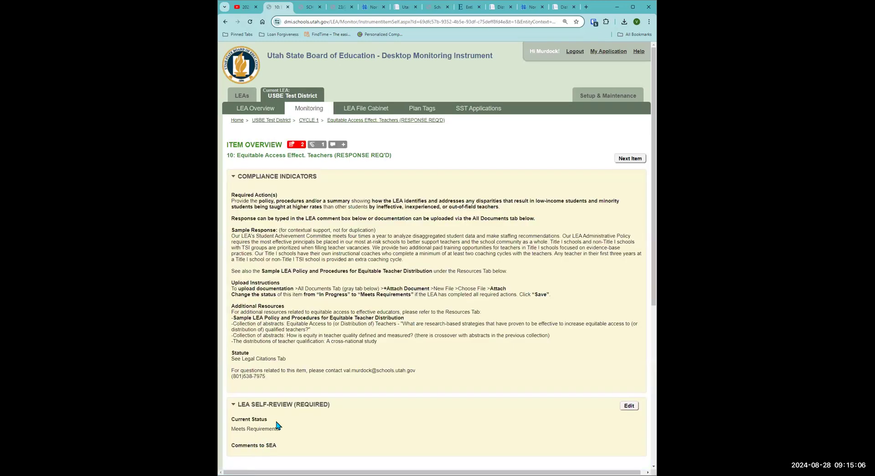
# - Open item 10's uploaded equitable teacher distribution document in Word and read its policy statement and procedures
pyautogui.scroll(-2, 314, 378)
pyautogui.scroll(-3, 314, 383)
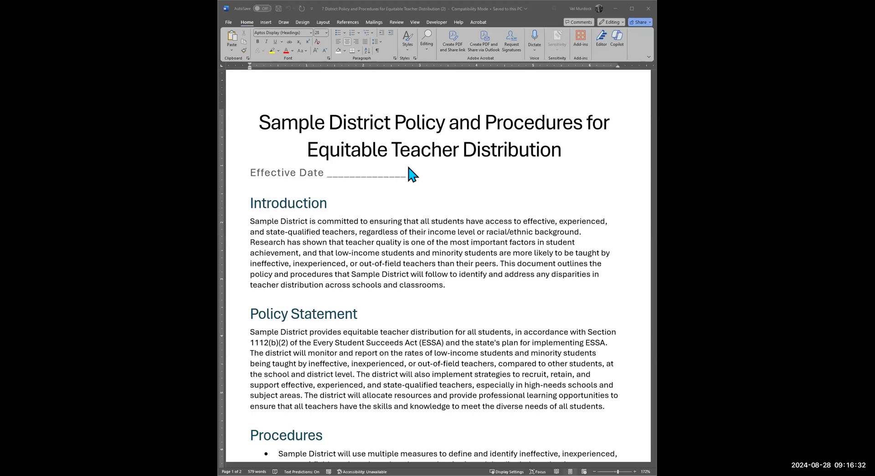
pyautogui.scroll(-4, 408, 168)
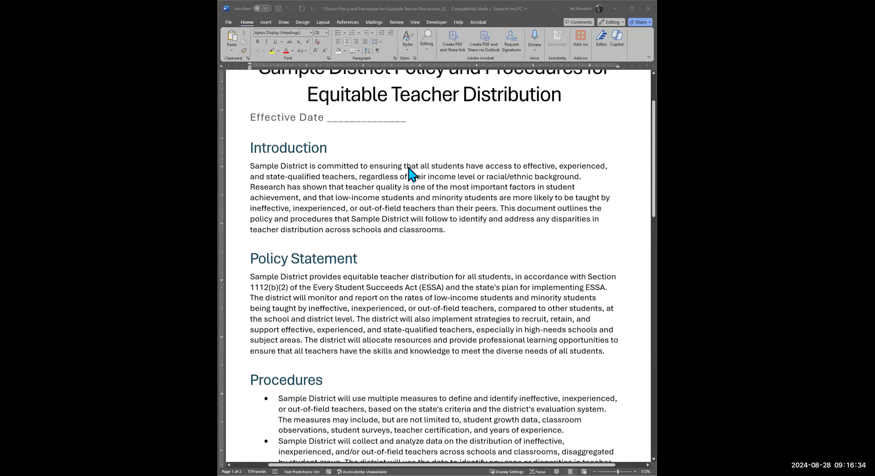
pyautogui.scroll(-3, 409, 171)
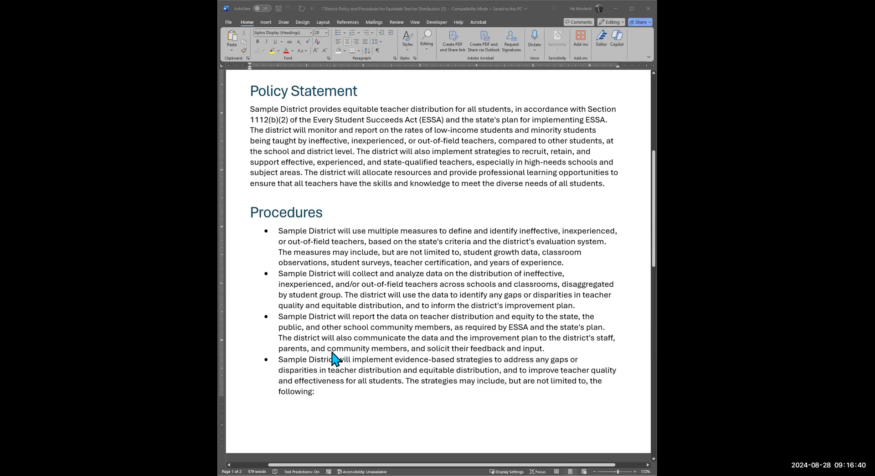
pyautogui.scroll(-2, 332, 355)
pyautogui.scroll(-2, 331, 356)
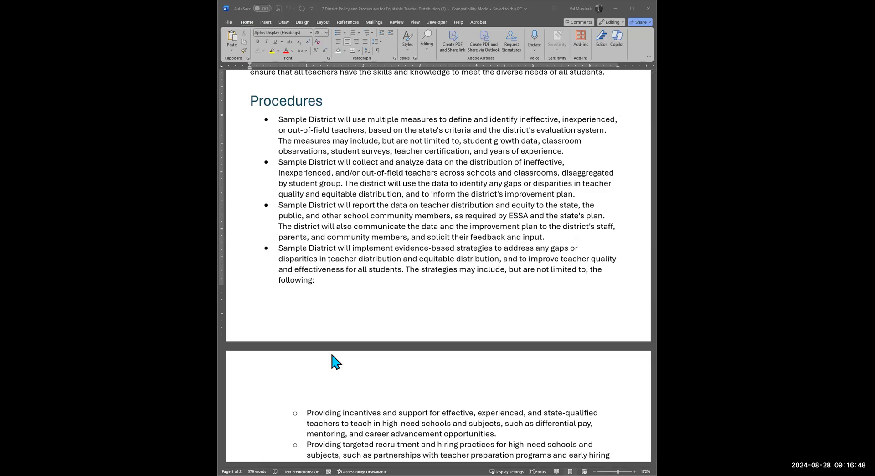
pyautogui.scroll(-4, 332, 354)
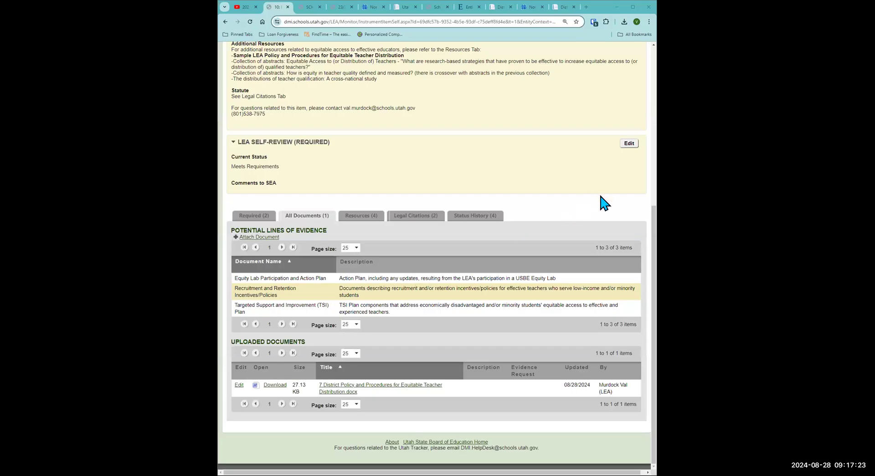
# - Recheck item 10's status and uploaded document in the browser, and move on to item 08, SW - Qualified Teachers, to view its resources
pyautogui.scroll(3, 601, 197)
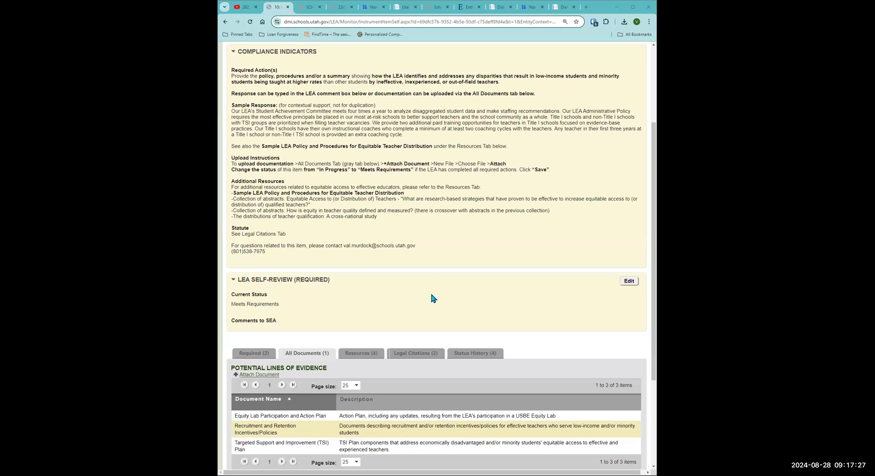
pyautogui.scroll(-2, 313, 389)
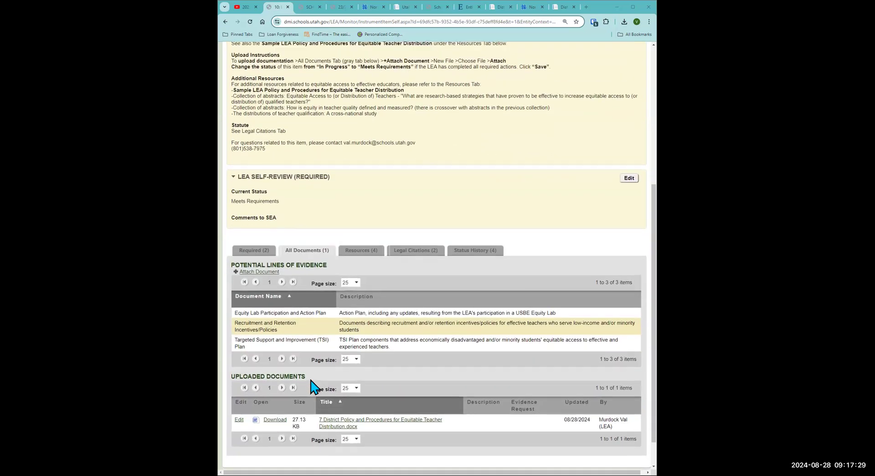
pyautogui.scroll(3, 627, 109)
pyautogui.click(629, 70)
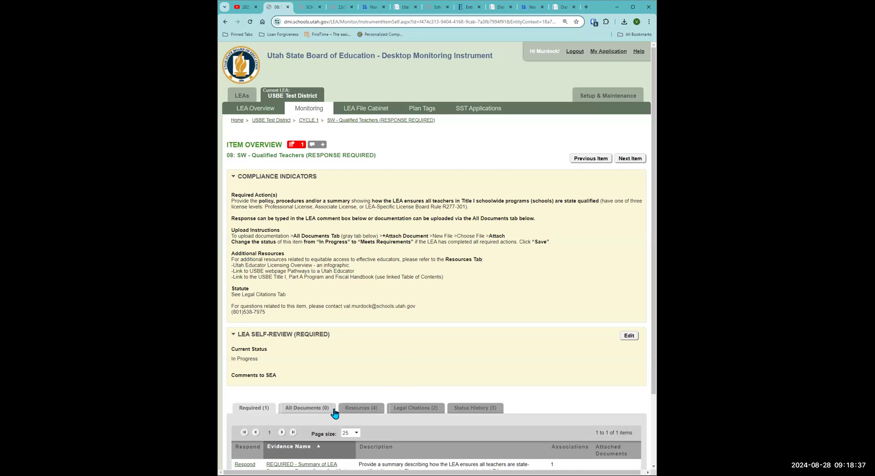
pyautogui.click(360, 413)
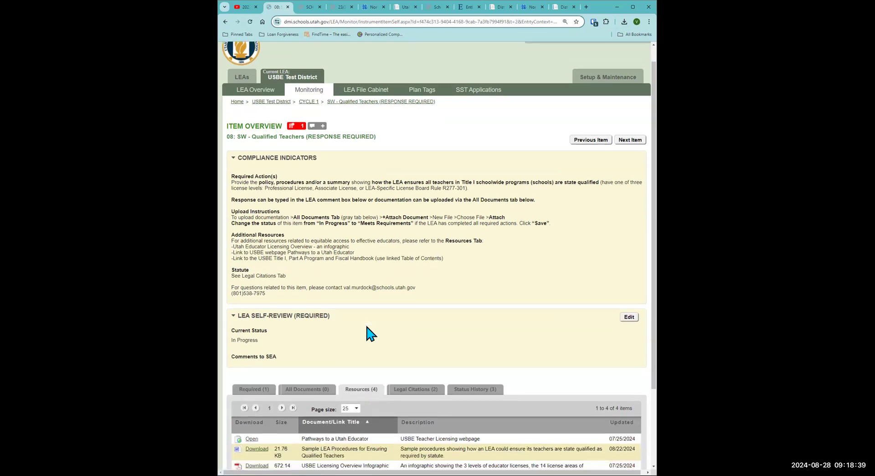
pyautogui.scroll(-3, 363, 332)
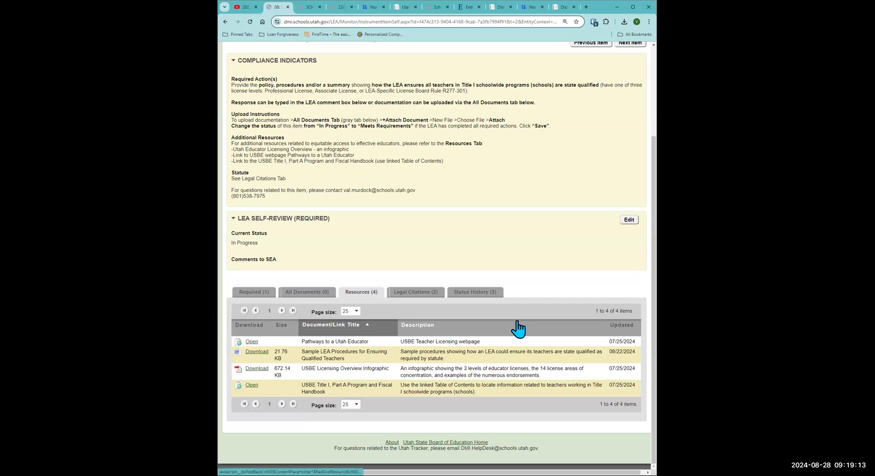
# - Open item 08's LEA self-review for editing and look over its status setting and comment box
pyautogui.scroll(1, 609, 279)
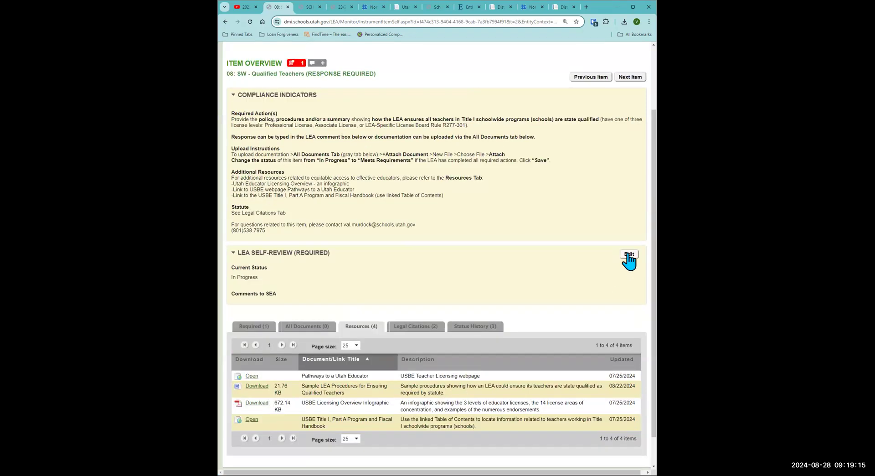
pyautogui.click(629, 255)
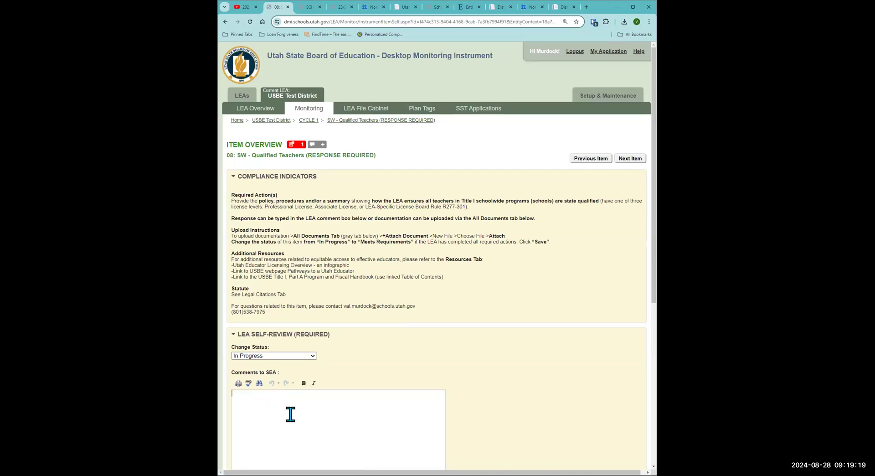
pyautogui.scroll(-2, 290, 414)
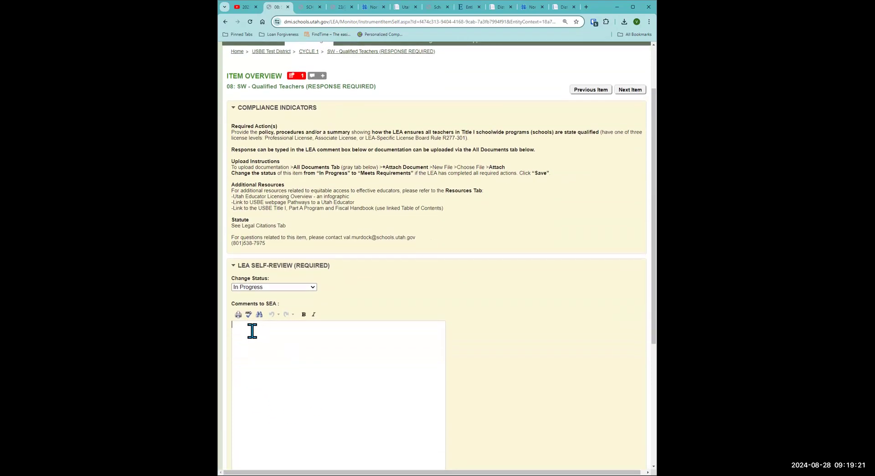
pyautogui.scroll(-2, 275, 335)
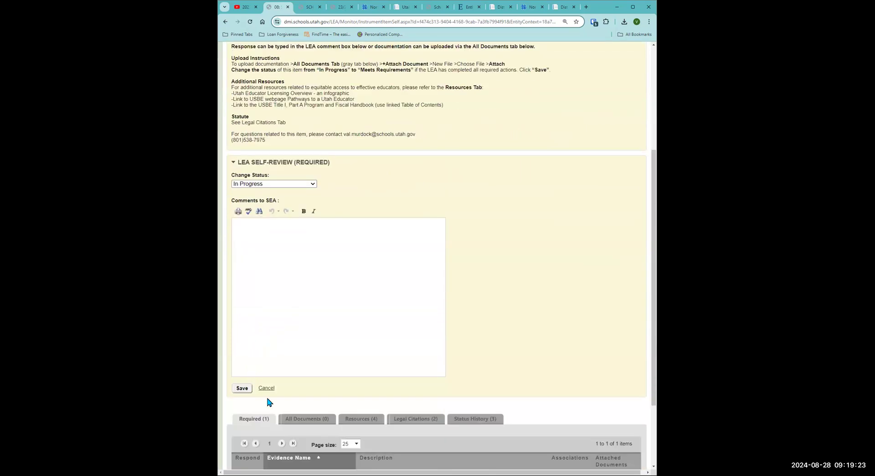
pyautogui.click(265, 334)
# - Attach the file "8-9 Procedures for Ensuring Qualified Teachers in Title I Schools" to item 08 as a new document and read its procedures in Word
pyautogui.scroll(-2, 326, 427)
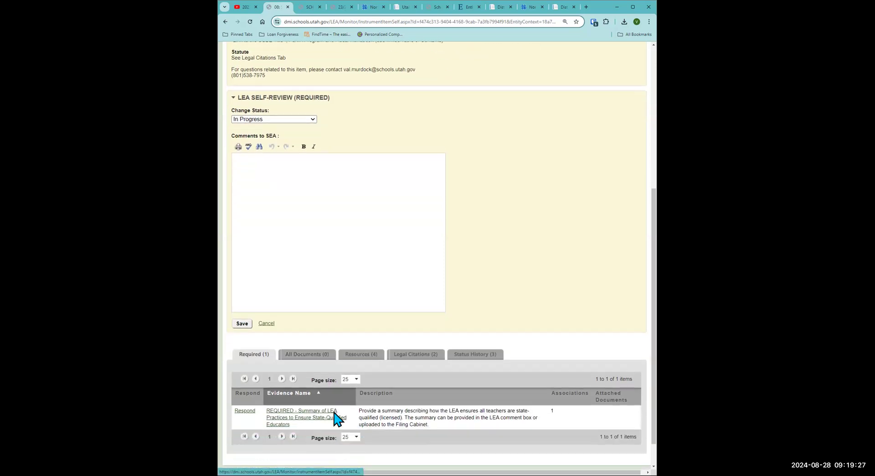
pyautogui.click(299, 351)
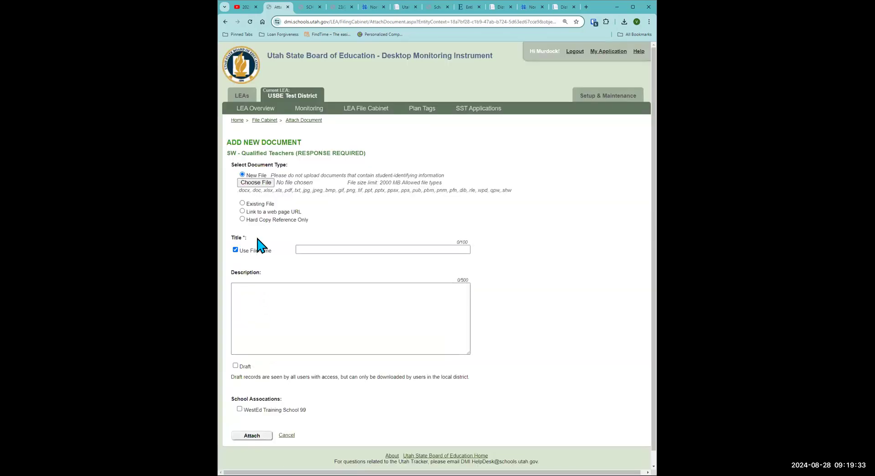
pyautogui.click(263, 186)
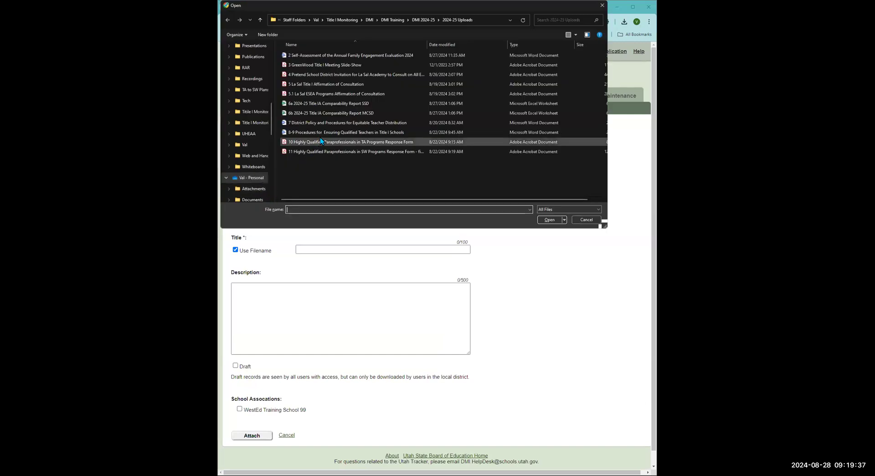
pyautogui.click(321, 132)
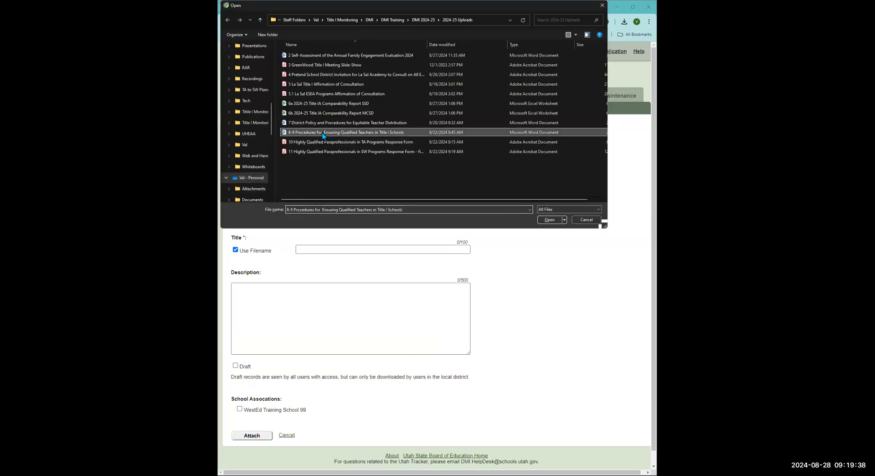
pyautogui.click(549, 220)
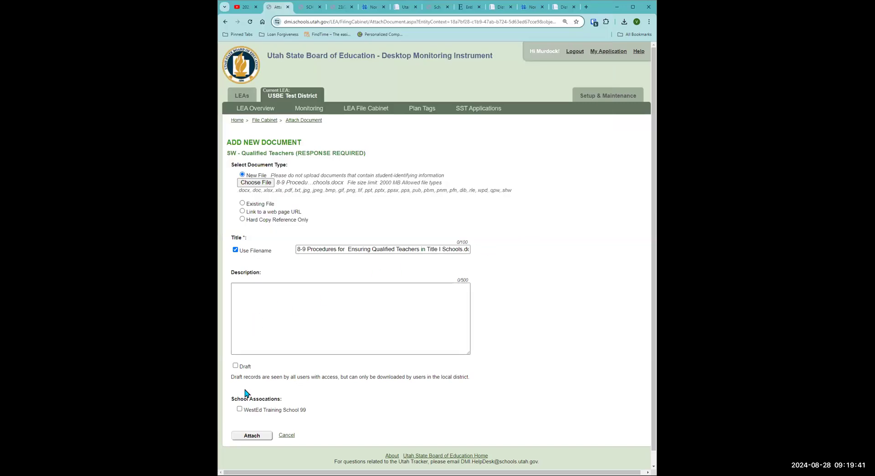
pyautogui.click(249, 436)
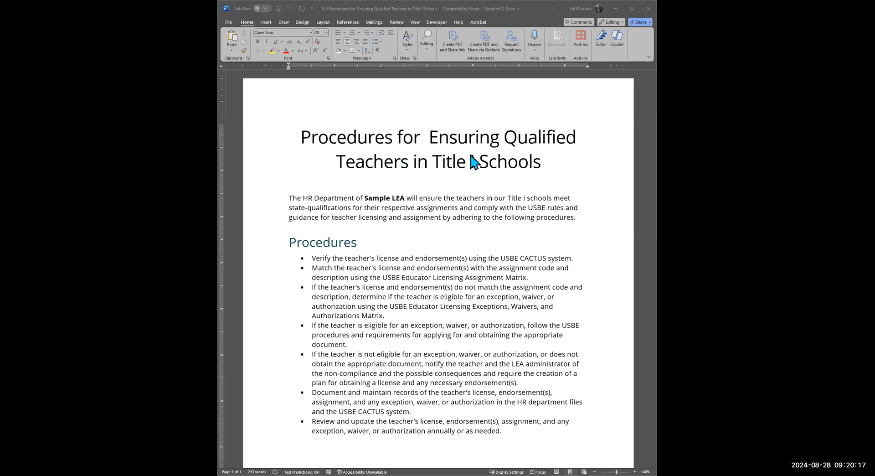
pyautogui.scroll(-3, 469, 168)
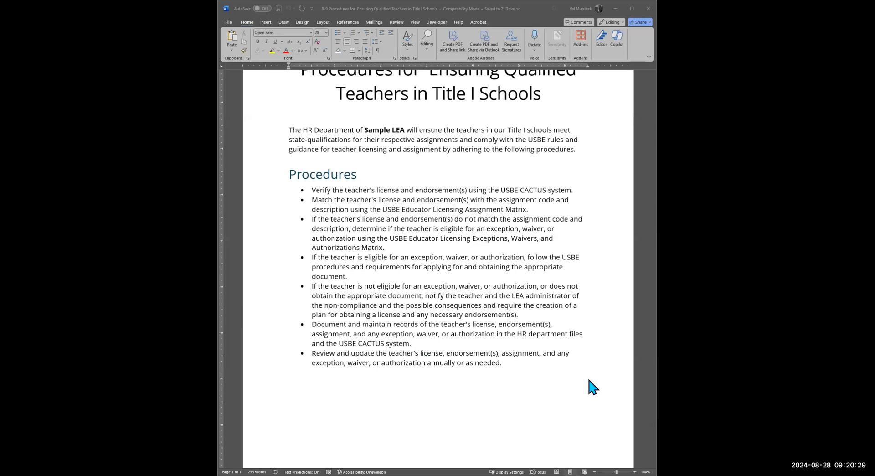
pyautogui.scroll(2, 590, 380)
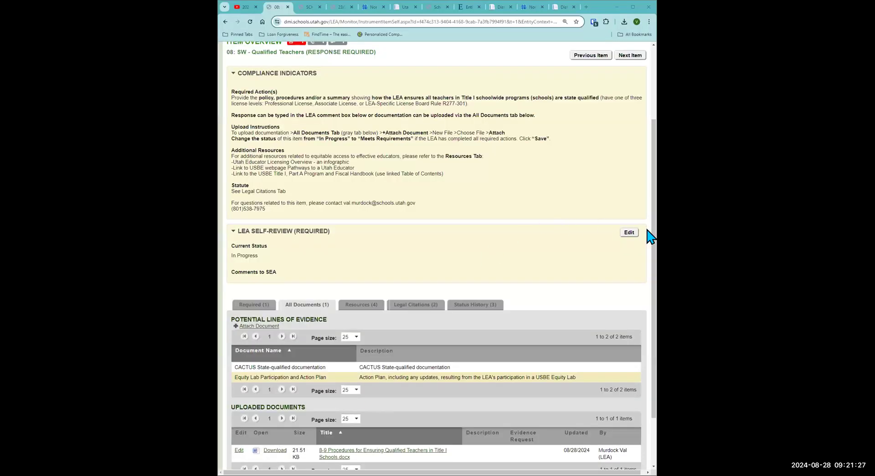
# - Set item 08's LEA self-review status to Meets Requirements and save it
pyautogui.click(628, 233)
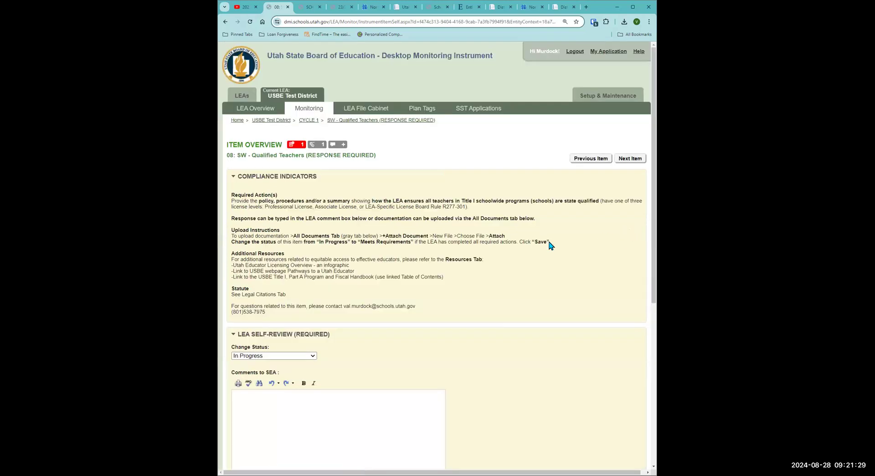
pyautogui.click(286, 356)
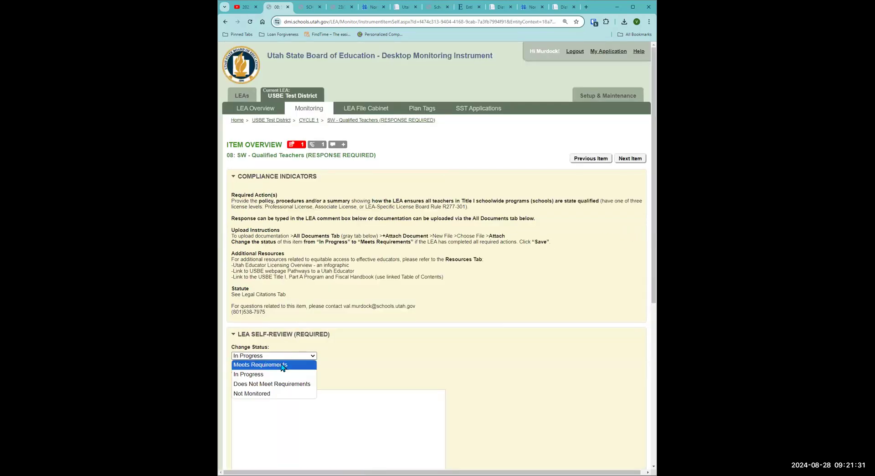
pyautogui.click(283, 364)
pyautogui.scroll(-3, 281, 362)
pyautogui.click(241, 422)
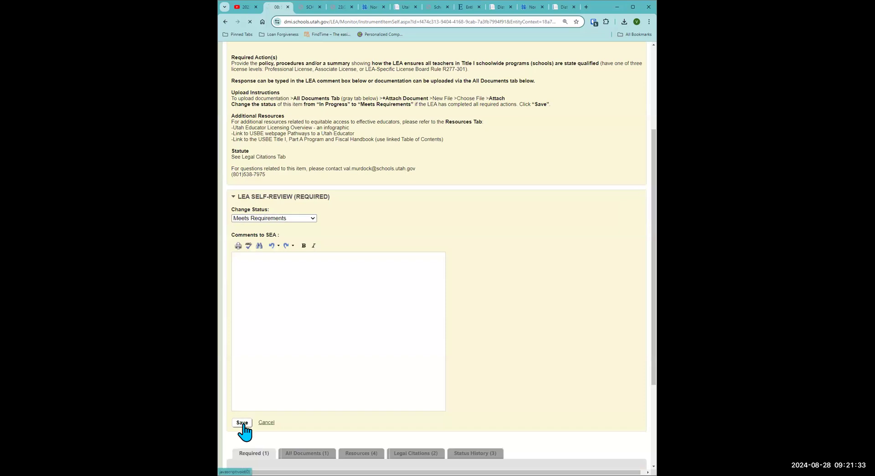
# - Move on to item 22, TA - Qualified Teachers, and attach the file "8-9 Procedures for Ensuring Qualified Teachers in Title I Schools" as a new document
pyautogui.click(626, 159)
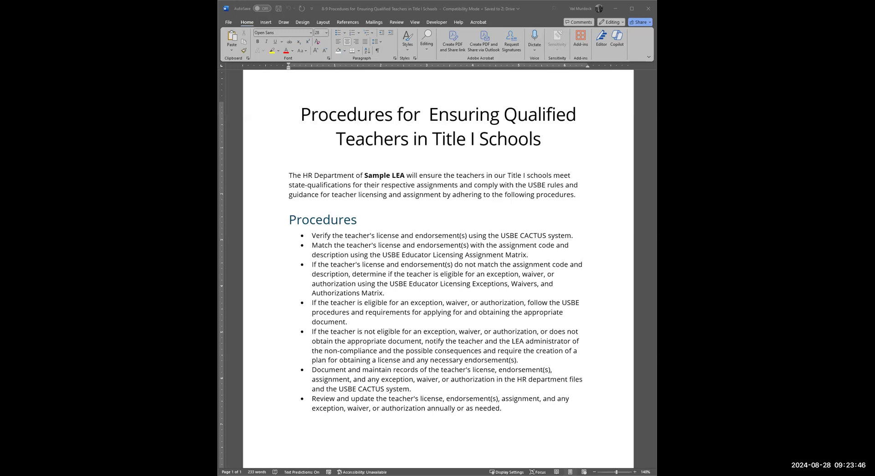
pyautogui.hotkey('alt', 'Tab')
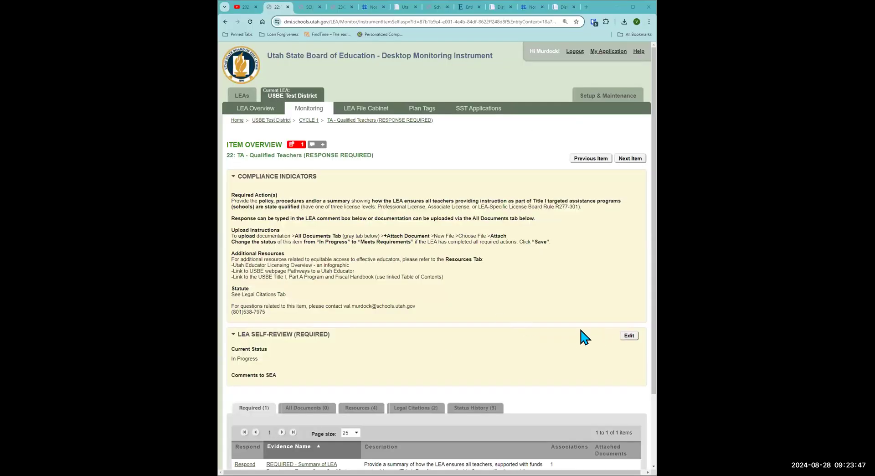
pyautogui.scroll(-3, 355, 346)
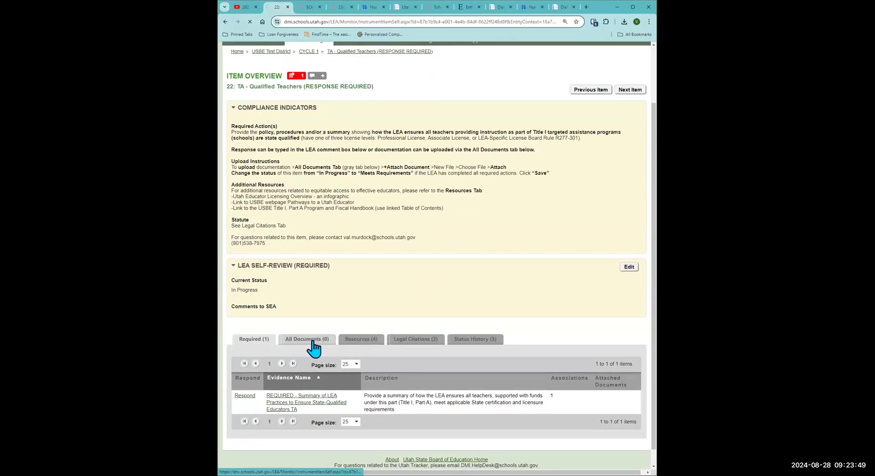
pyautogui.click(314, 346)
pyautogui.click(258, 281)
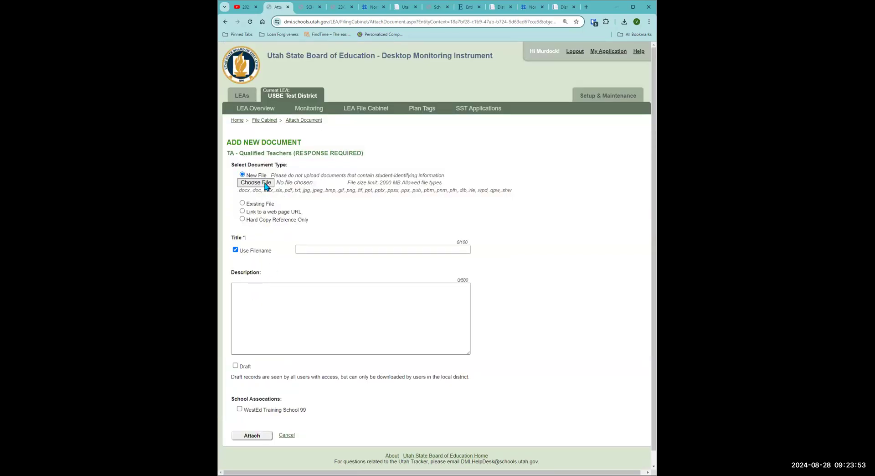
pyautogui.click(266, 183)
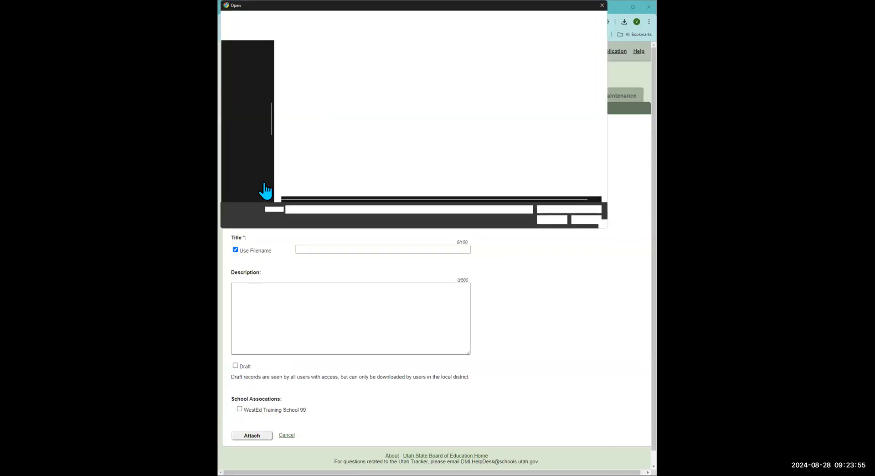
pyautogui.click(316, 129)
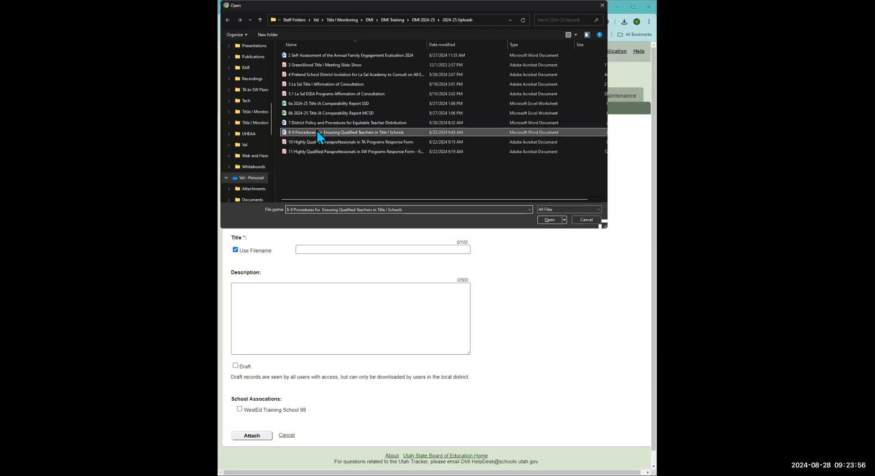
pyautogui.click(552, 222)
pyautogui.click(258, 436)
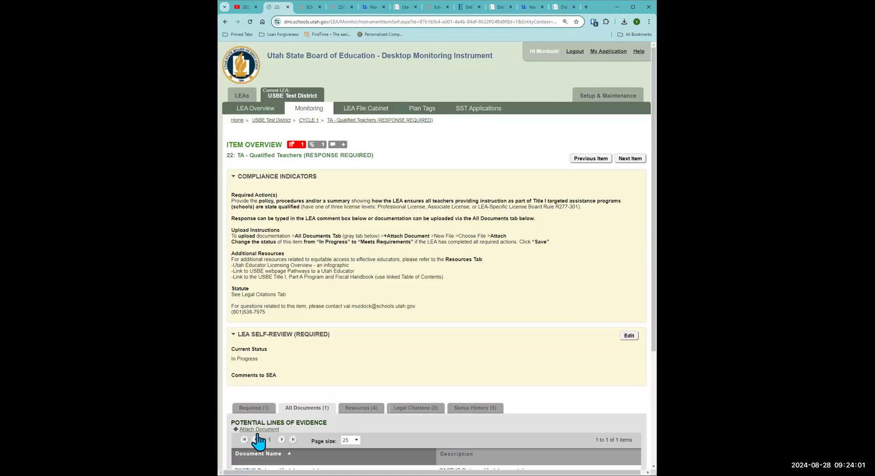
# - Set item 22's LEA self-review status to Meets Requirements and save it
pyautogui.click(629, 335)
pyautogui.scroll(-2, 357, 356)
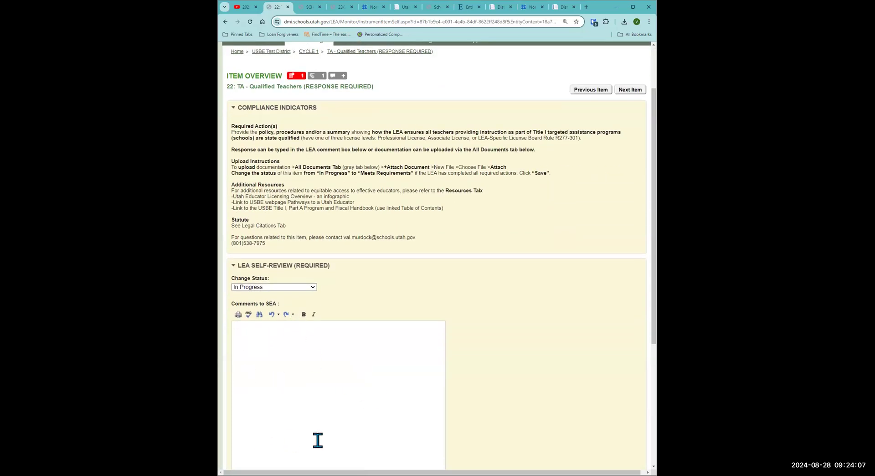
pyautogui.click(313, 287)
pyautogui.click(305, 297)
pyautogui.scroll(-3, 303, 302)
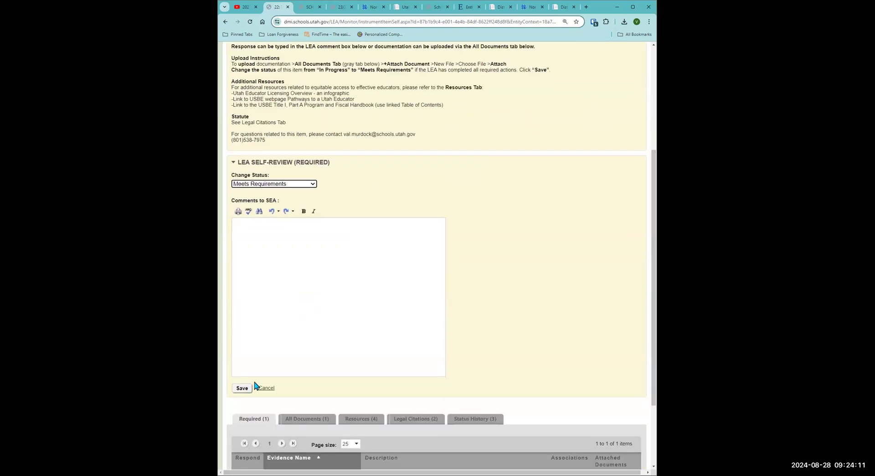
pyautogui.click(242, 387)
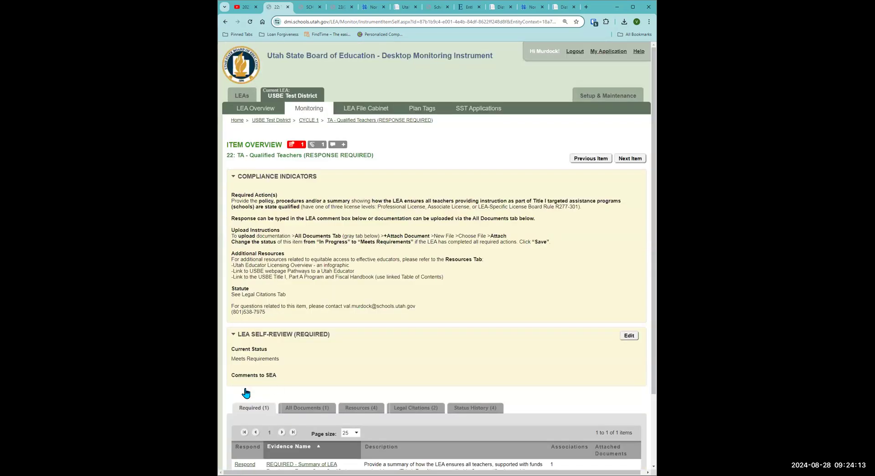
# - Move on to item 36, TA - Qualified Parapros, then download and open the required Highly Qualified Paraprofessionals form from its resources
pyautogui.click(629, 159)
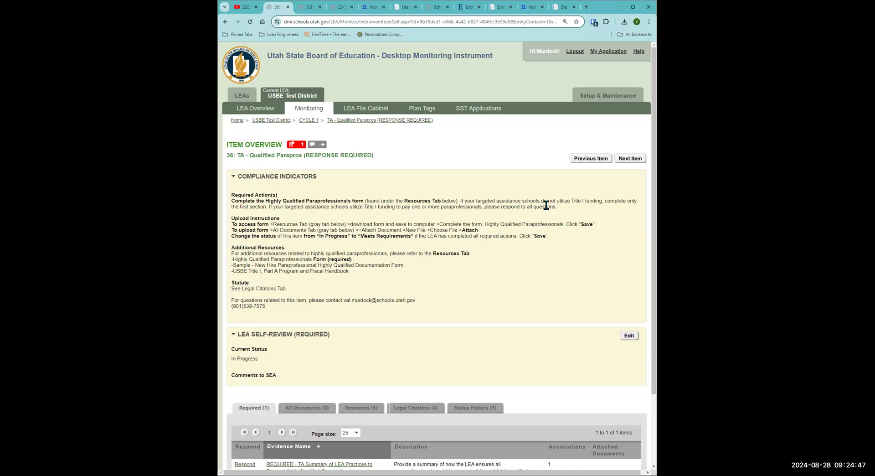
pyautogui.scroll(-3, 413, 326)
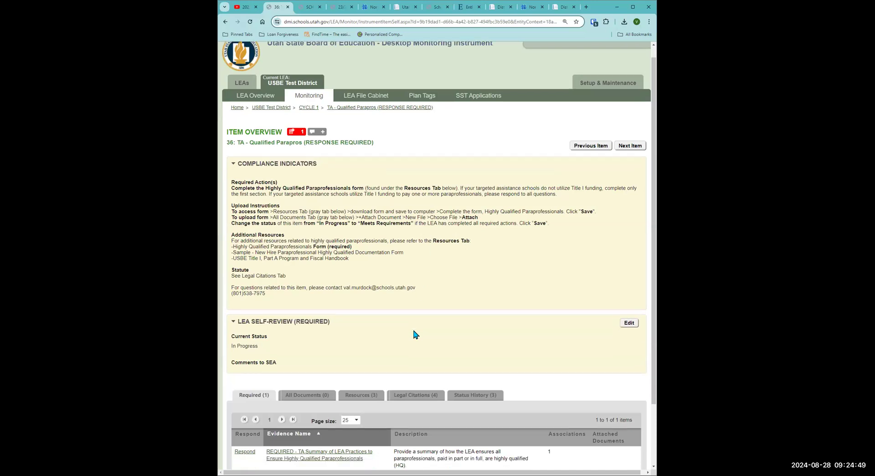
pyautogui.click(363, 338)
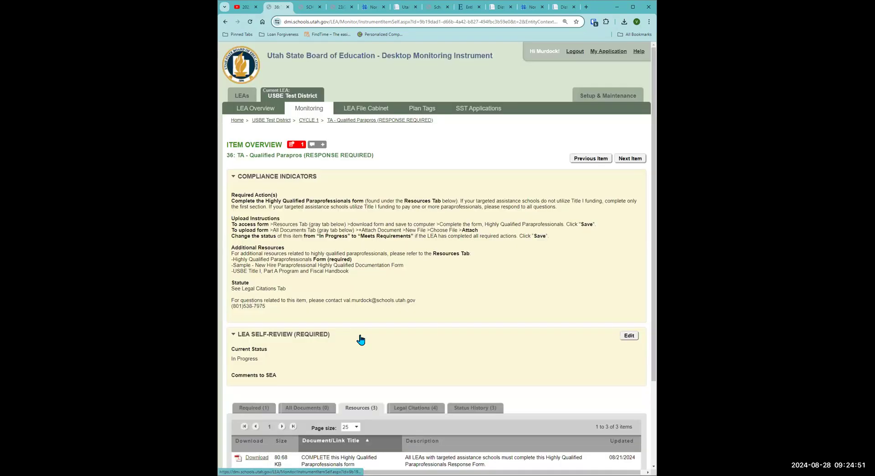
pyautogui.scroll(-2, 361, 340)
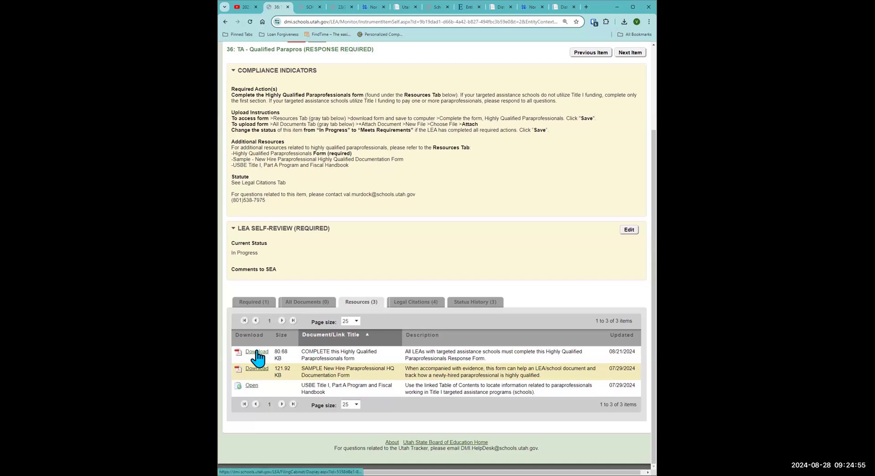
pyautogui.click(257, 353)
pyautogui.click(565, 43)
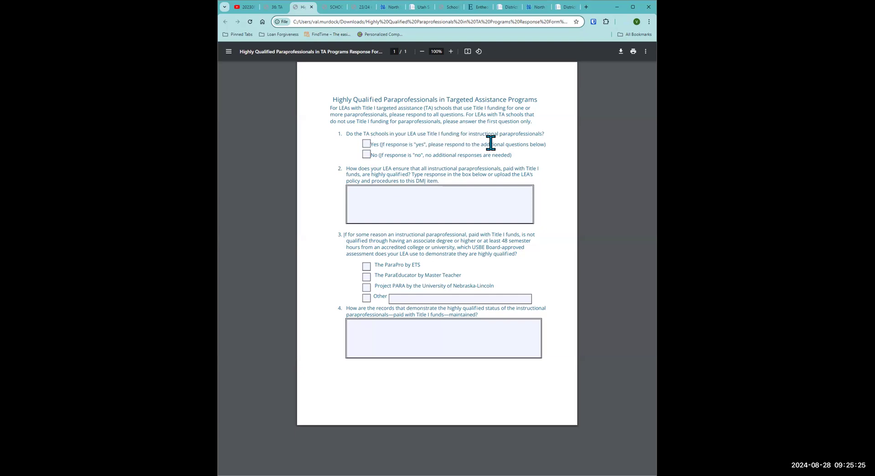
# - Try the Yes and No answers to question 1 of the paraprofessionals form and activate question 2's response box
pyautogui.click(366, 145)
pyautogui.click(368, 156)
pyautogui.click(368, 157)
pyautogui.click(366, 144)
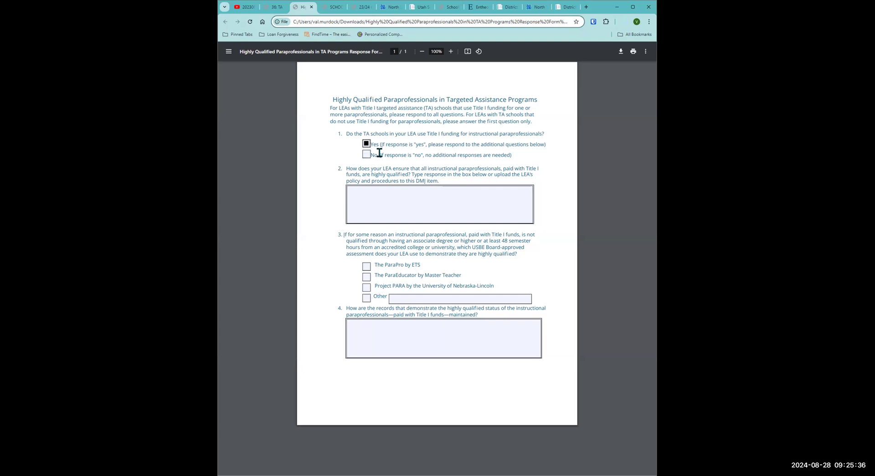
pyautogui.click(360, 192)
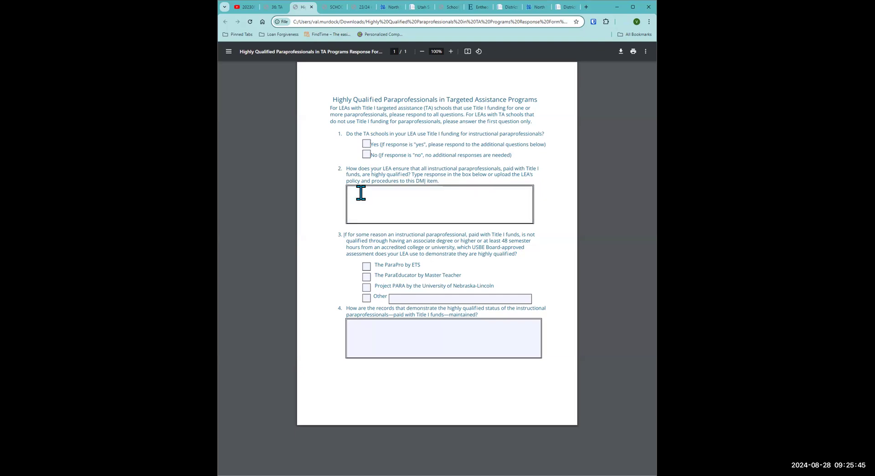
pyautogui.click(407, 159)
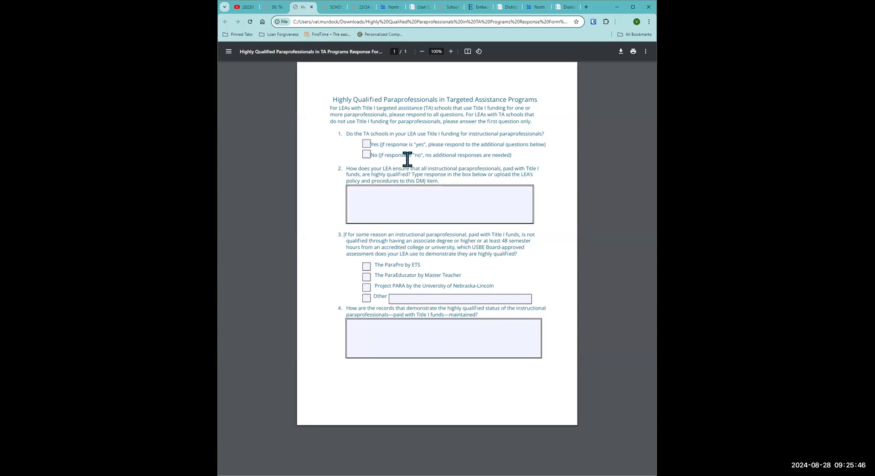
pyautogui.click(365, 144)
pyautogui.click(354, 191)
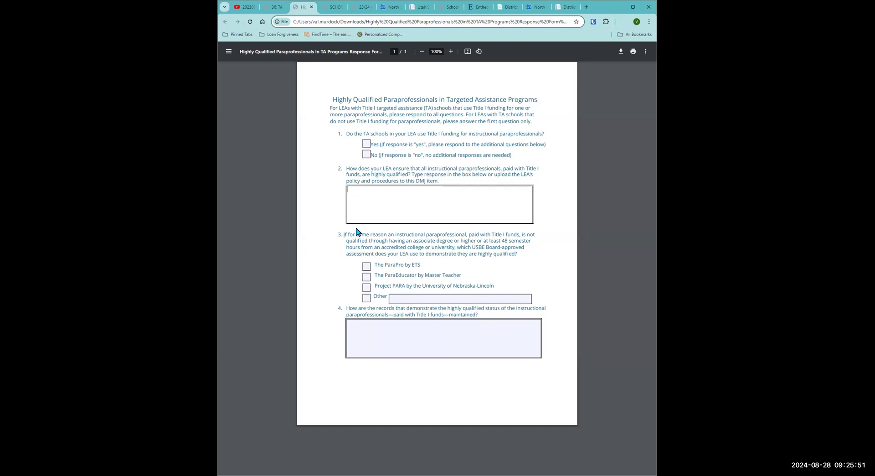
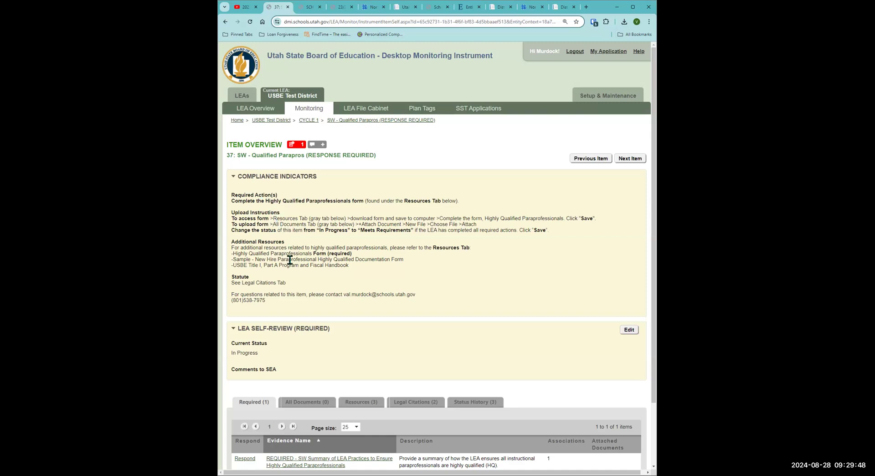
# - Examine item 37's resources and the completed Highly Qualified Paraprofessionals in Schoolwide Programs form, question by question
pyautogui.click(363, 403)
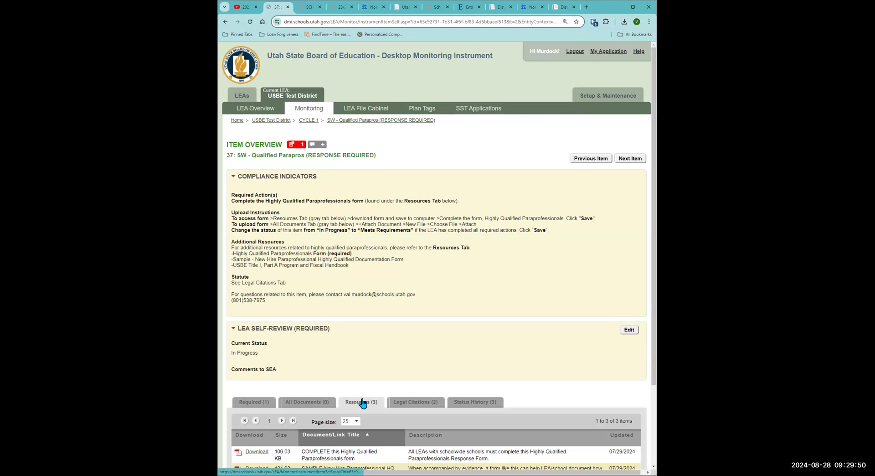
pyautogui.scroll(-2, 313, 357)
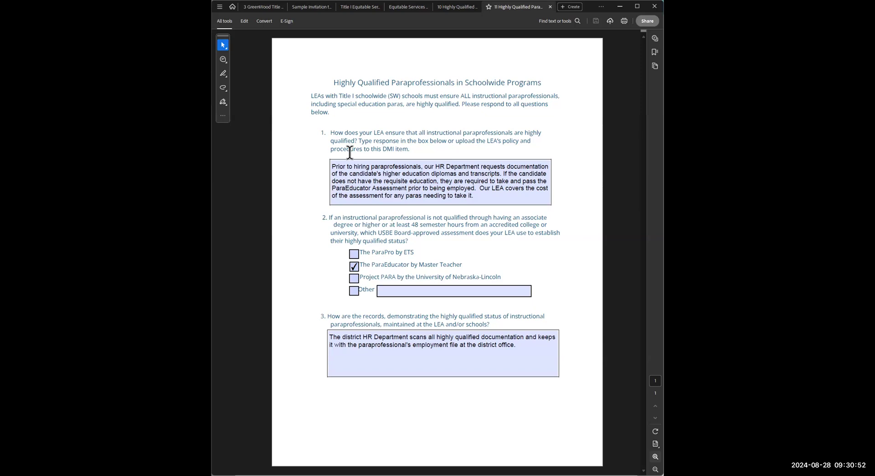
pyautogui.click(350, 179)
pyautogui.click(473, 200)
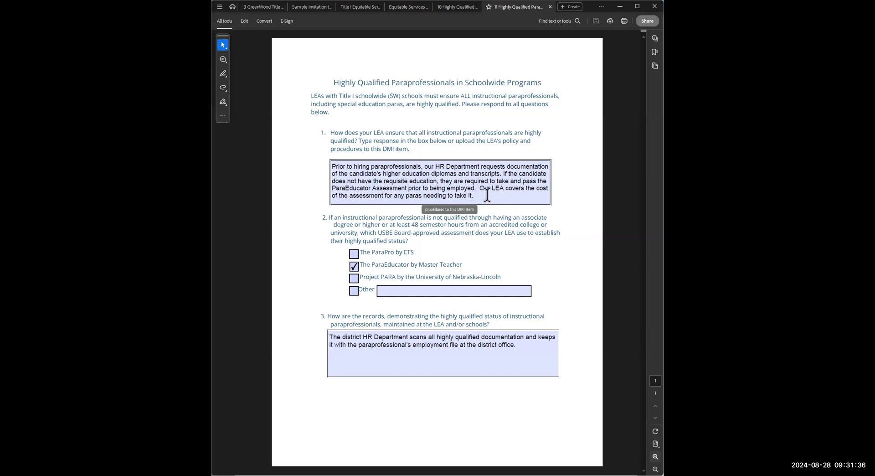
pyautogui.click(492, 251)
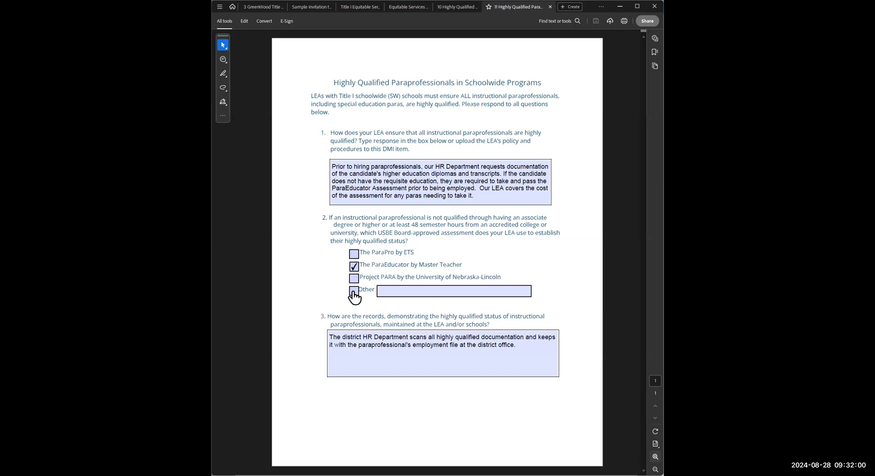
pyautogui.click(351, 345)
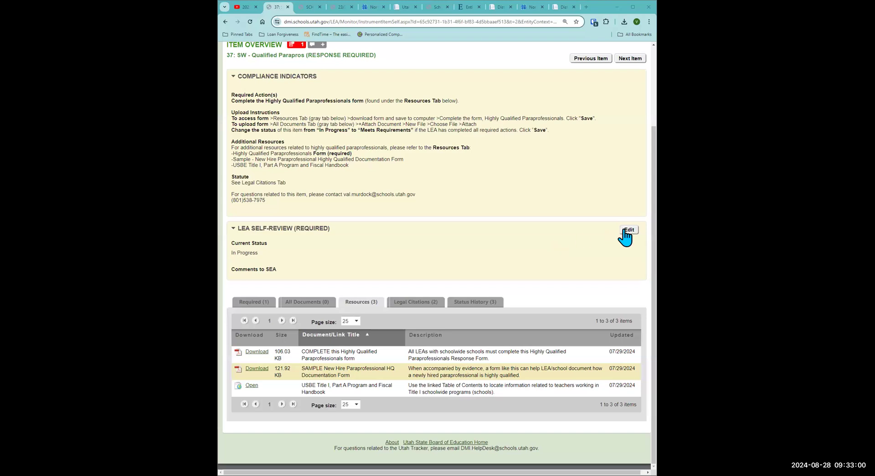
# - Attach the new file "11 Highly Qualified Paraprofessionals in SW Programs Response Form - filled out.pdf" to item 37, using its filename as the title
pyautogui.click(627, 231)
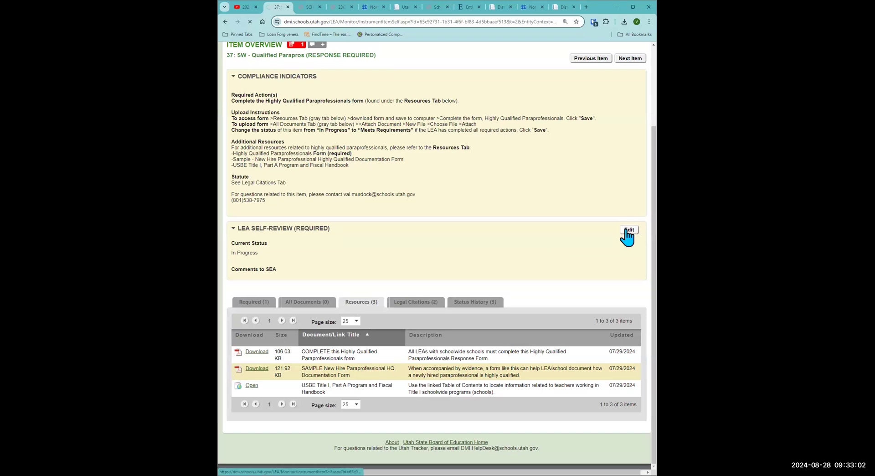
pyautogui.scroll(-3, 376, 305)
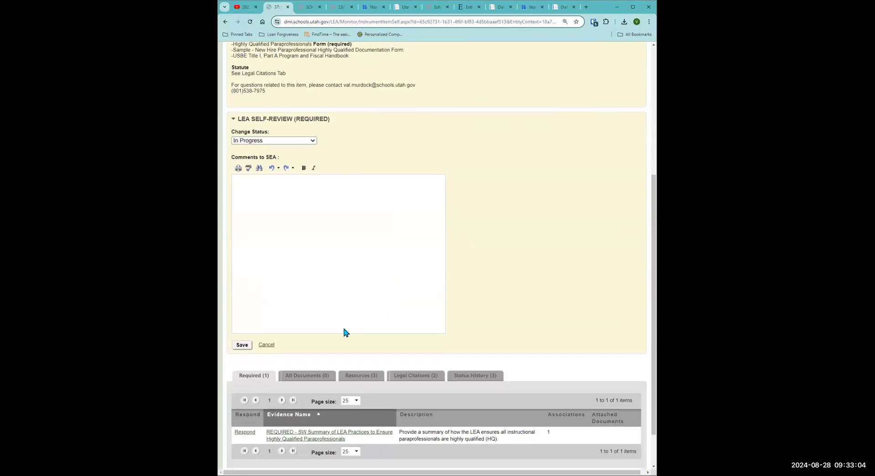
pyautogui.click(307, 330)
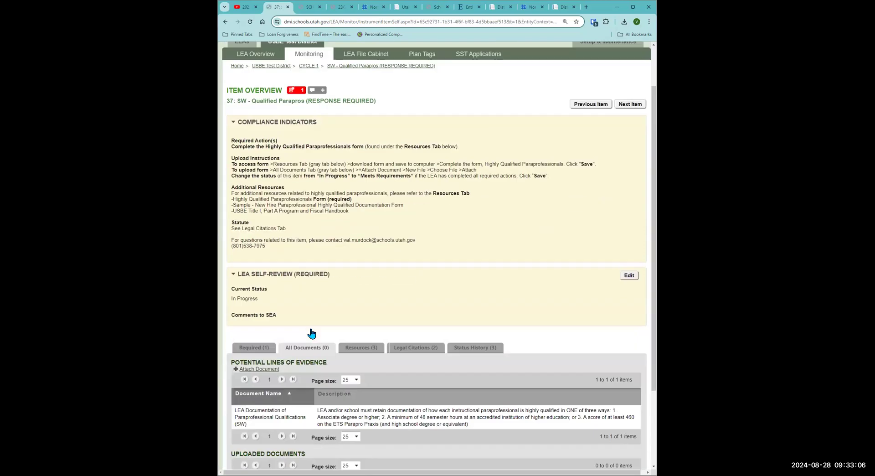
pyautogui.click(248, 286)
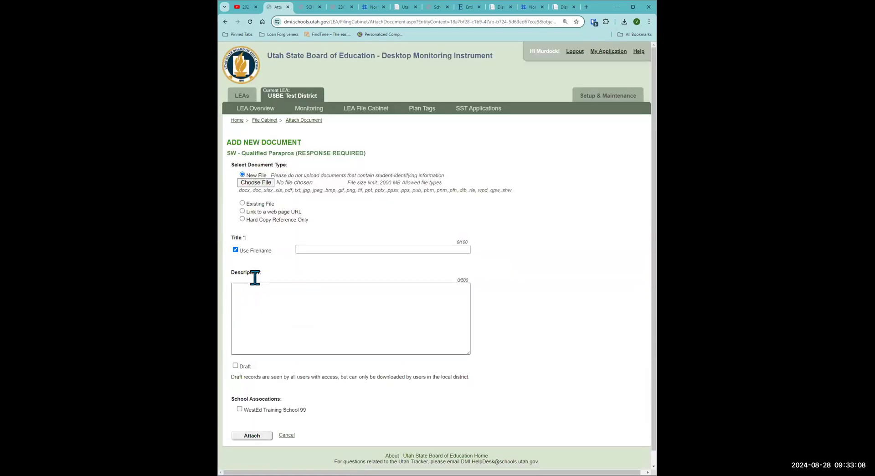
pyautogui.click(246, 184)
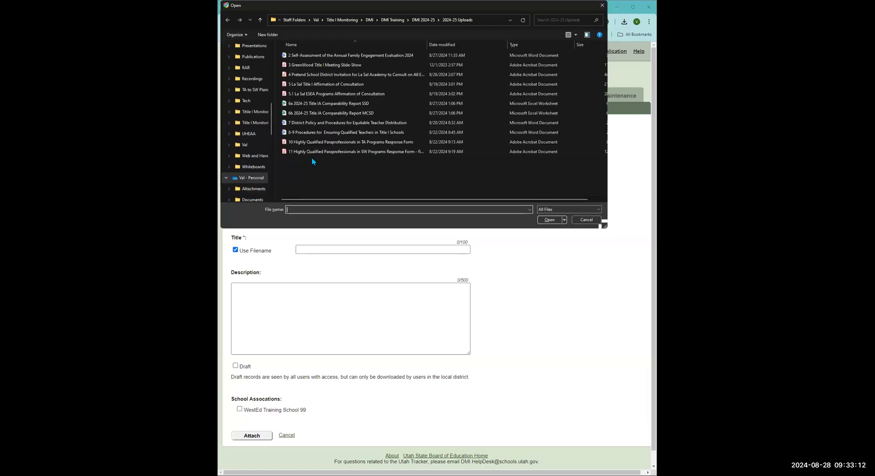
pyautogui.click(311, 153)
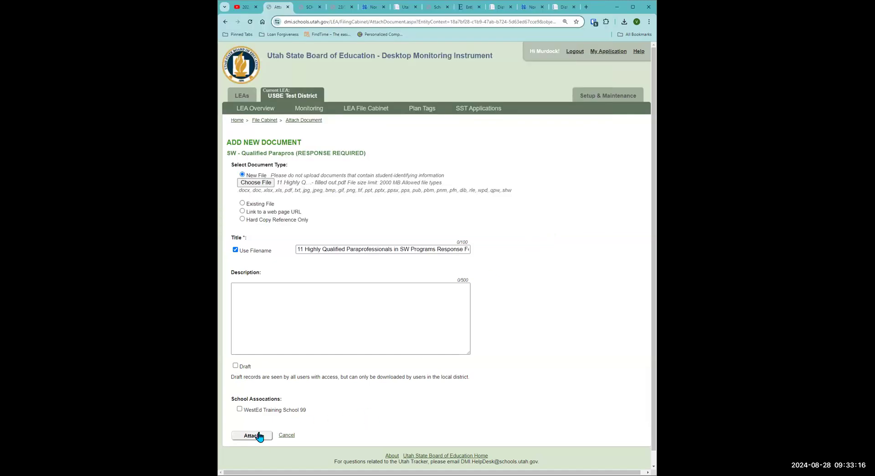
pyautogui.click(252, 435)
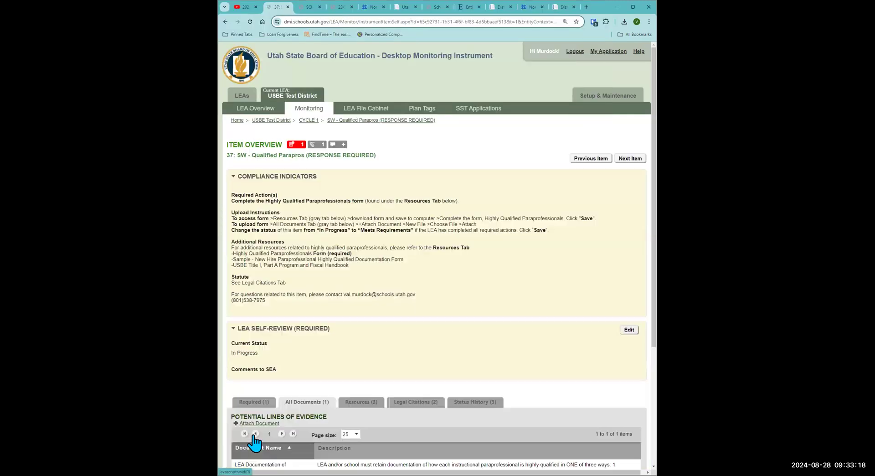
# - Set item 37's LEA self-review status to Meets Requirements and save it
pyautogui.scroll(-2, 368, 335)
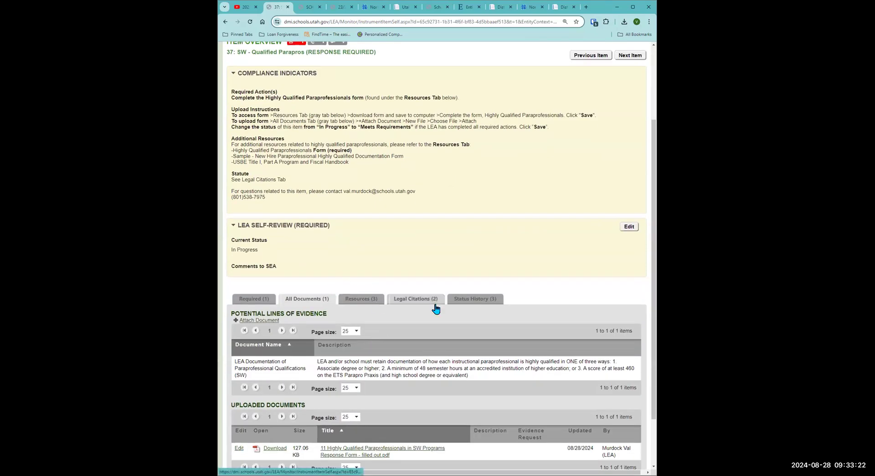
pyautogui.click(629, 227)
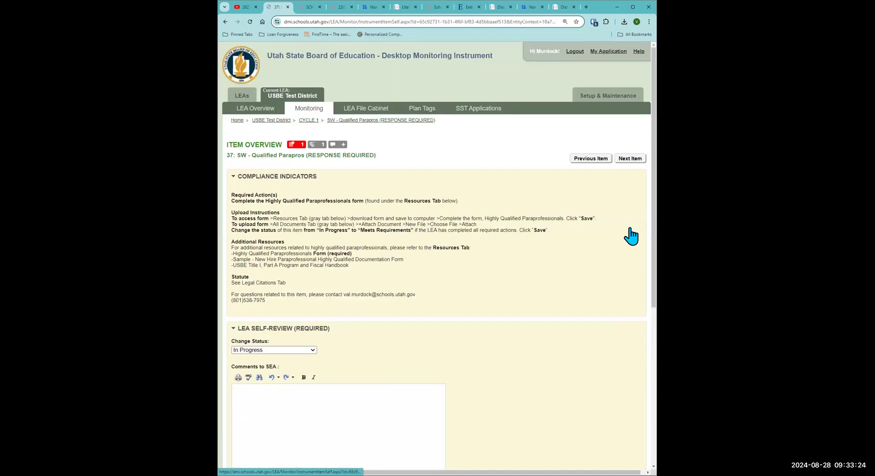
pyautogui.click(291, 349)
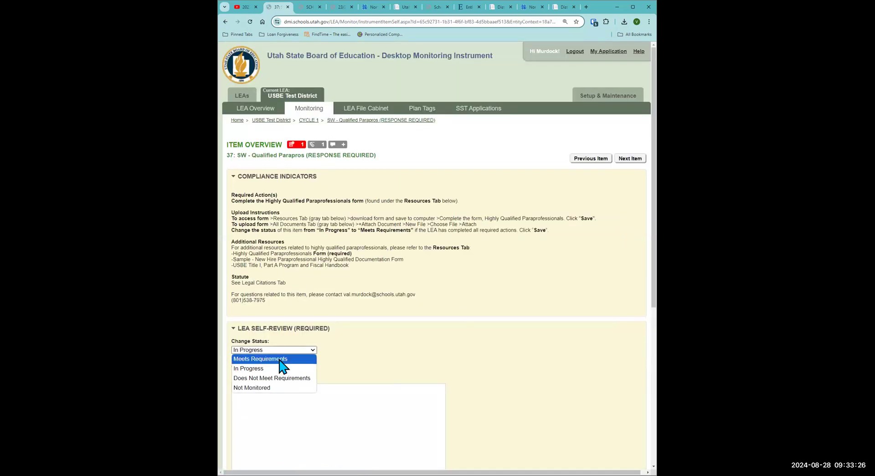
pyautogui.press('Return')
pyautogui.scroll(-2, 267, 390)
pyautogui.click(242, 451)
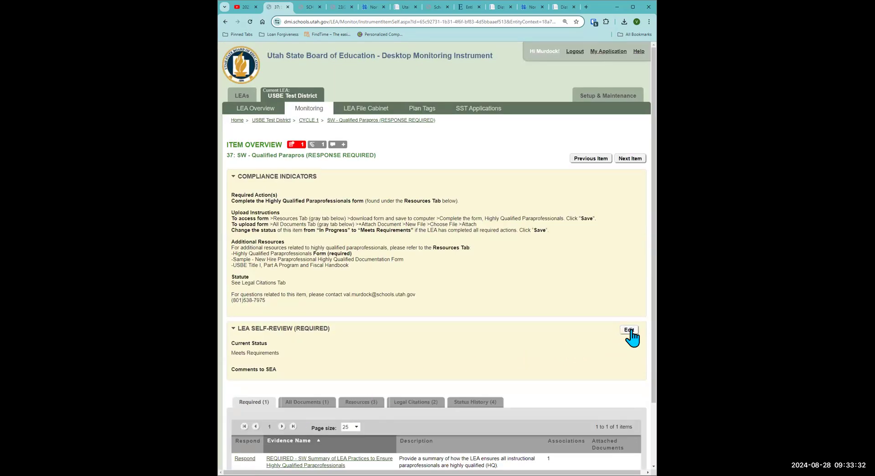
# - Try the Does Not Meet Requirements status on item 37, then restore Meets Requirements and save
pyautogui.click(629, 330)
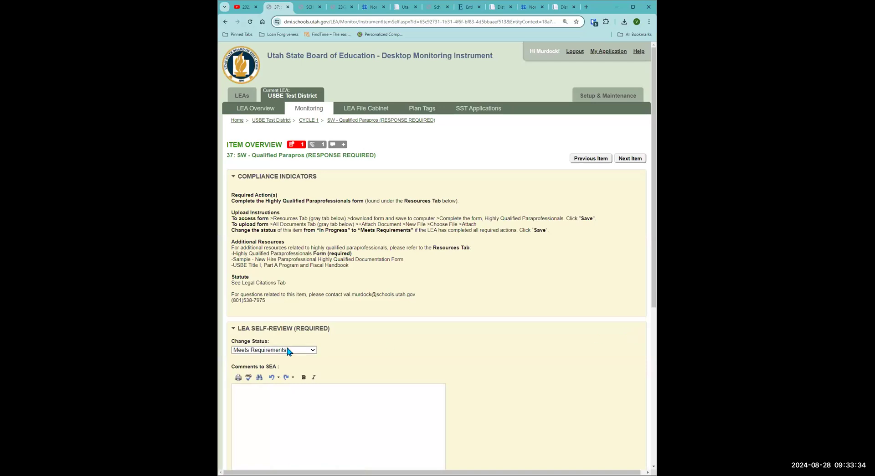
pyautogui.click(288, 350)
pyautogui.click(280, 378)
pyautogui.scroll(-2, 547, 390)
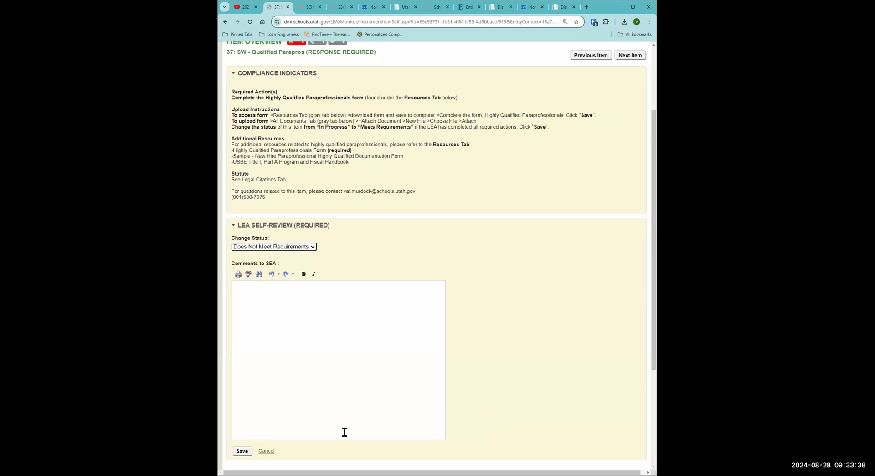
pyautogui.click(314, 248)
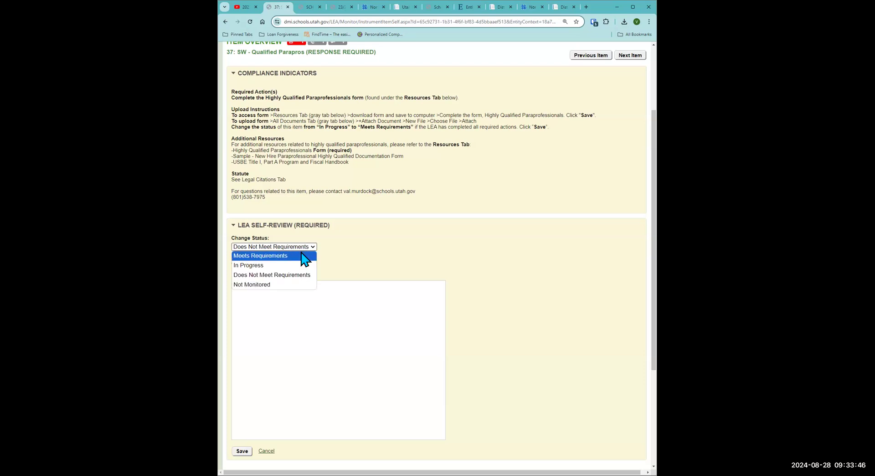
pyautogui.click(304, 256)
pyautogui.click(241, 451)
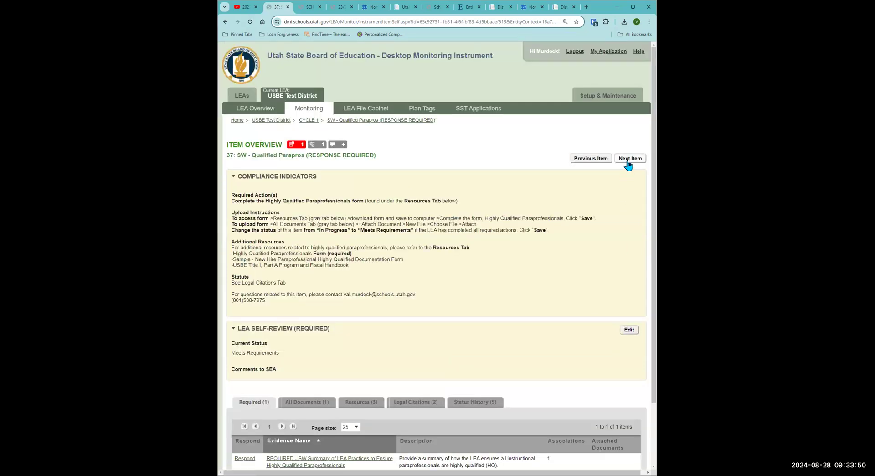
# - Move on to item 38, TA - Title I Paraprofessionals - Additional Duties, and save its self-review status as Meets Requirements
pyautogui.click(629, 160)
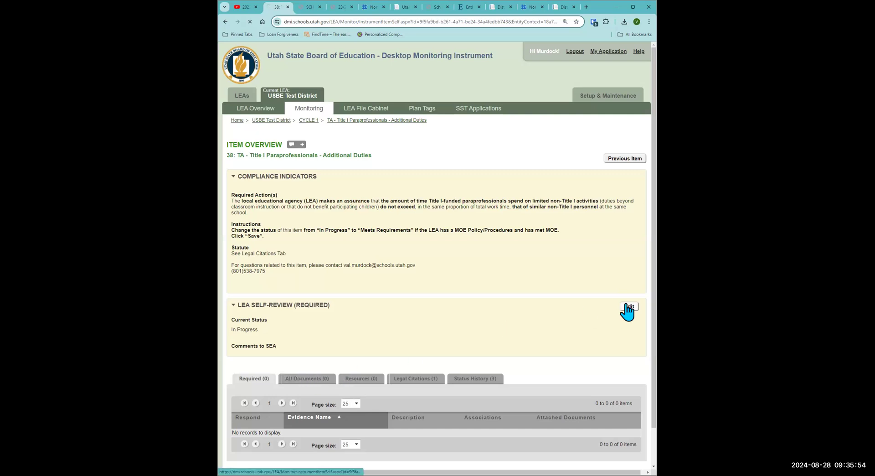
pyautogui.click(627, 308)
pyautogui.click(276, 326)
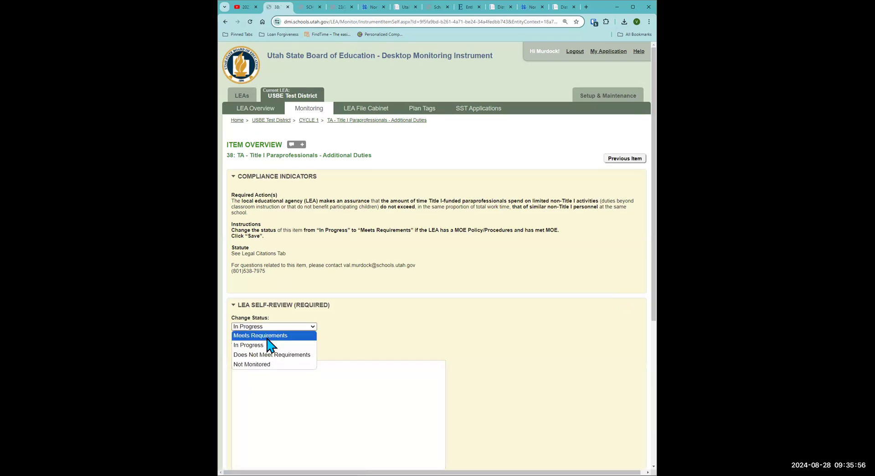
pyautogui.click(266, 335)
pyautogui.scroll(-2, 268, 339)
pyautogui.click(242, 428)
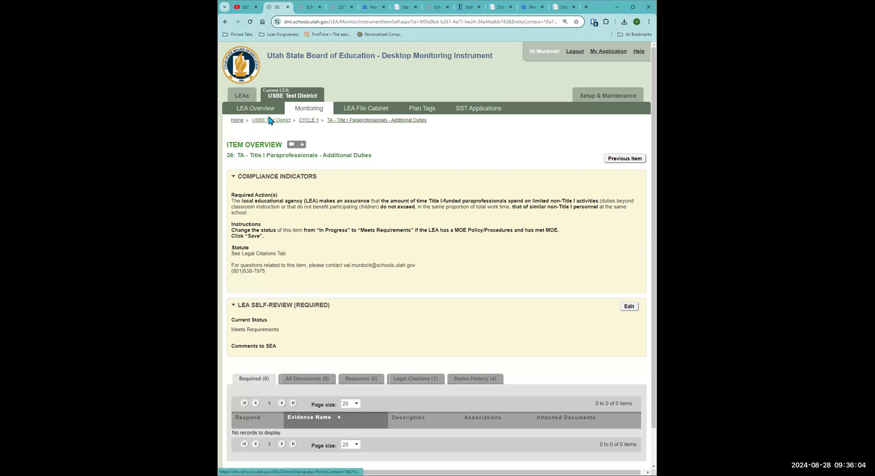
# - Return to the Cycle 1 overview, open item 36, TA - Qualified Parapros, and save its self-review status as Meets Requirements
pyautogui.click(308, 121)
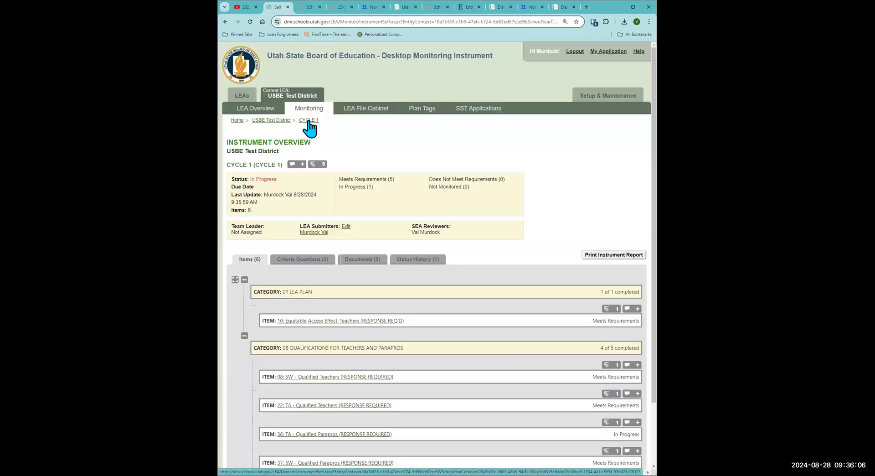
pyautogui.scroll(-3, 309, 125)
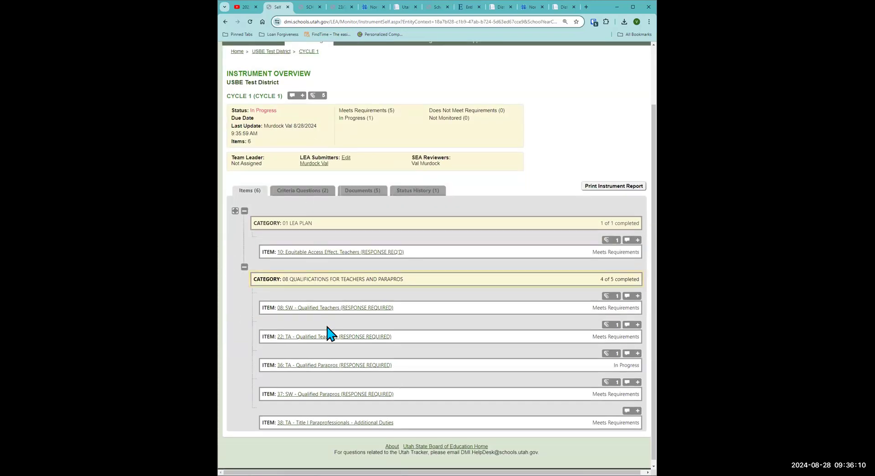
pyautogui.click(329, 366)
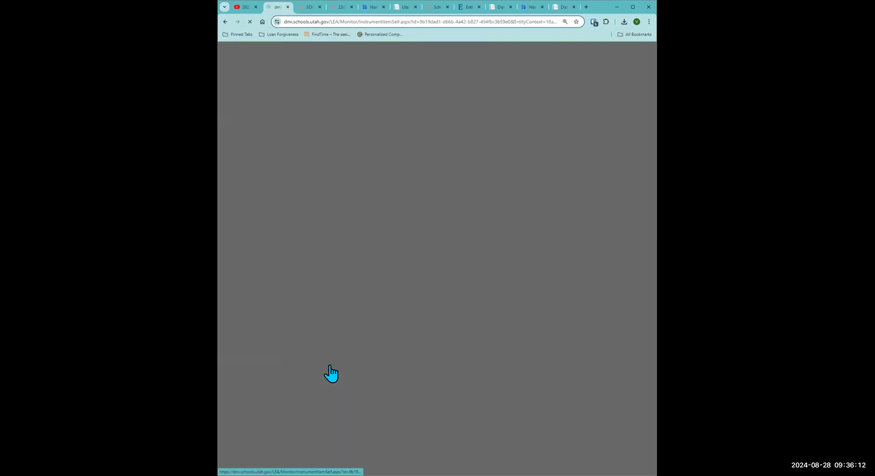
pyautogui.scroll(-1, 330, 365)
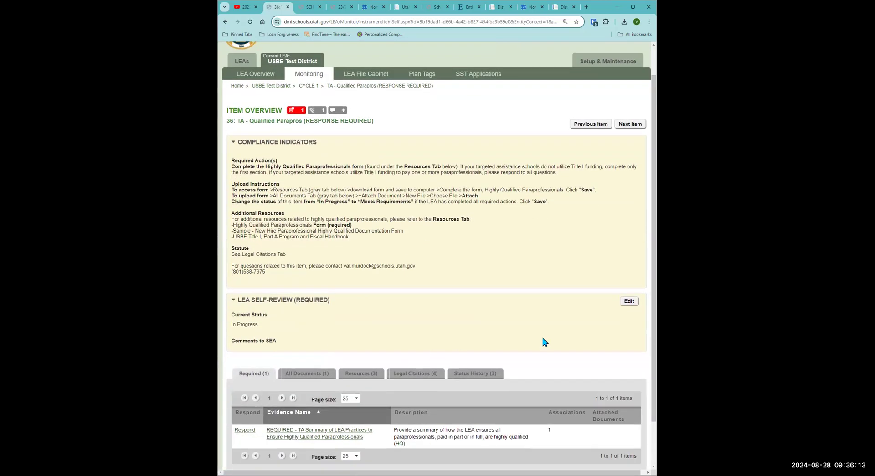
pyautogui.click(629, 302)
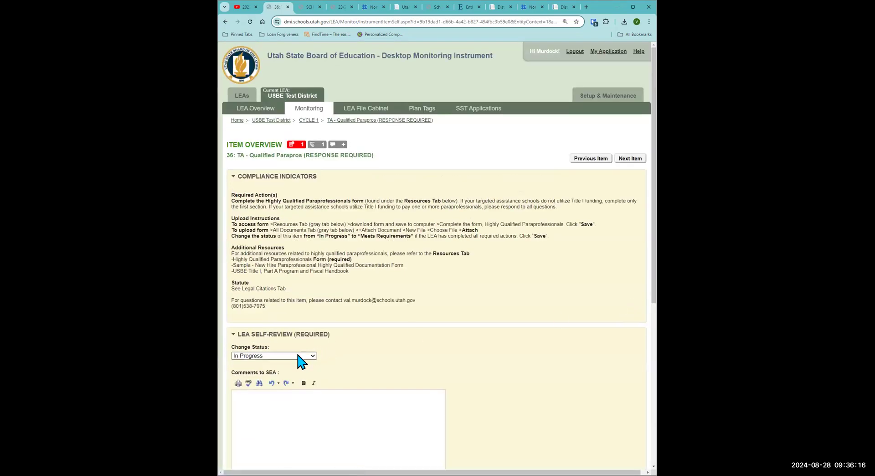
pyautogui.click(298, 357)
pyautogui.click(290, 364)
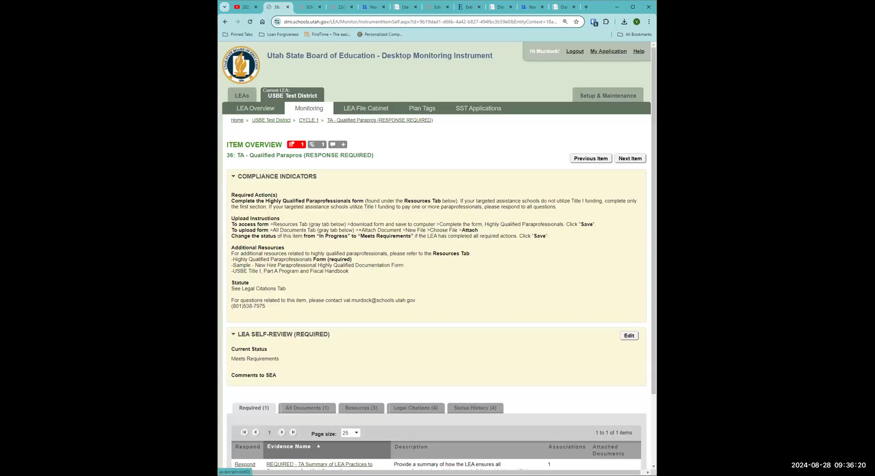
# - Return to the Cycle 1 overview, change the instrument's status to Submitted and confirm the submission to the SEA
pyautogui.click(306, 121)
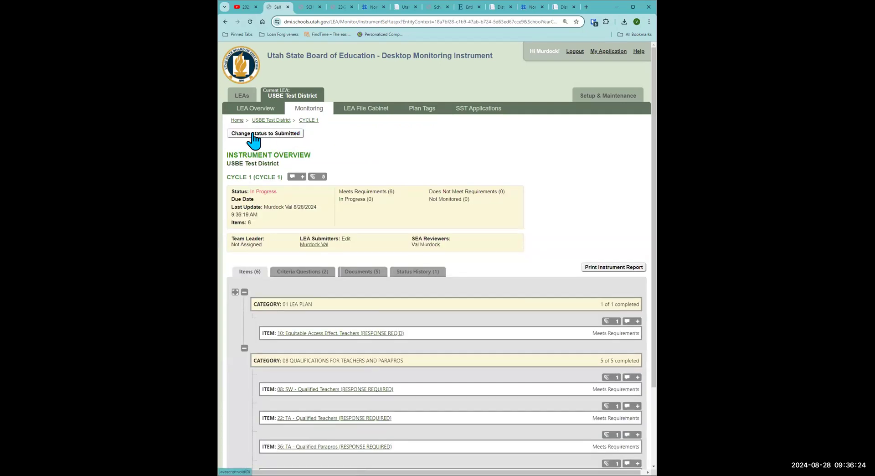
pyautogui.click(257, 134)
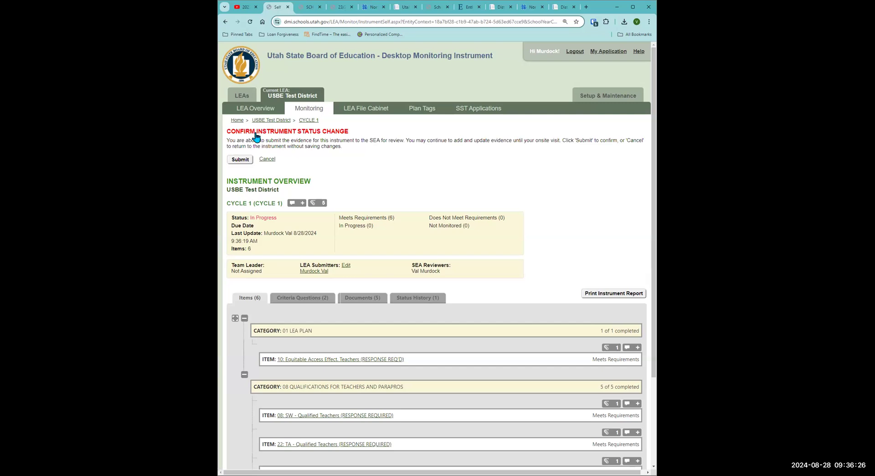
pyautogui.click(237, 160)
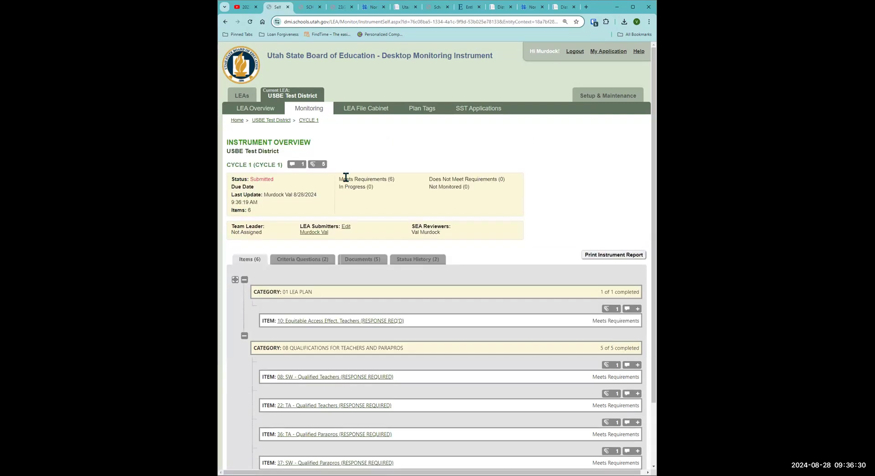
pyautogui.scroll(-1, 337, 174)
pyautogui.scroll(1, 307, 163)
# - Check the instrument statuses in the LEA overview and look over the Annual Core Items (2024-25) instrument
pyautogui.click(259, 109)
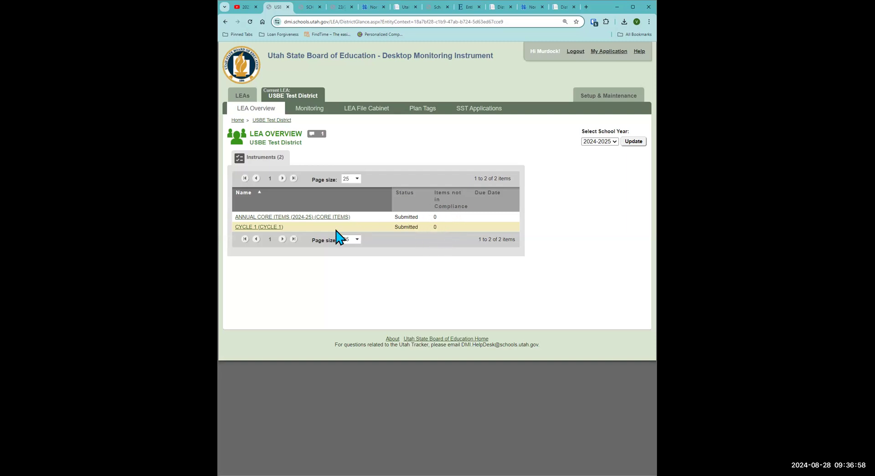
pyautogui.click(281, 217)
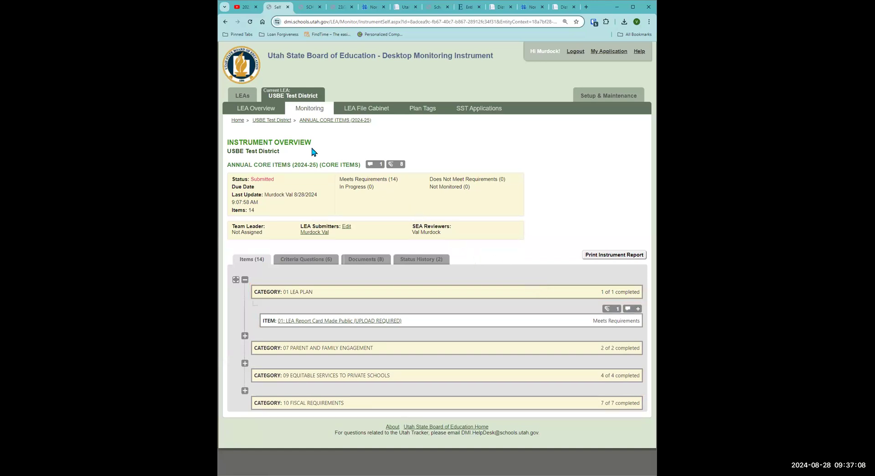
pyautogui.click(268, 108)
# - Look through the uploaded documents in the LEA File Cabinet and return to the LEA overview
pyautogui.click(347, 117)
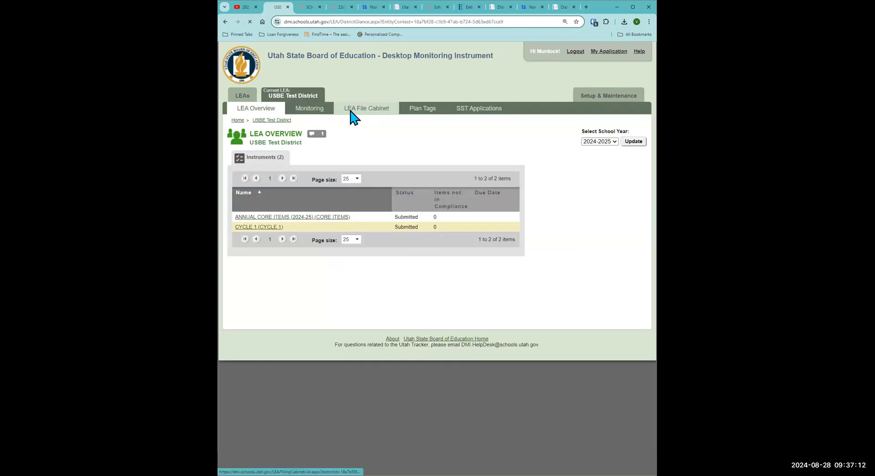
pyautogui.scroll(-3, 358, 220)
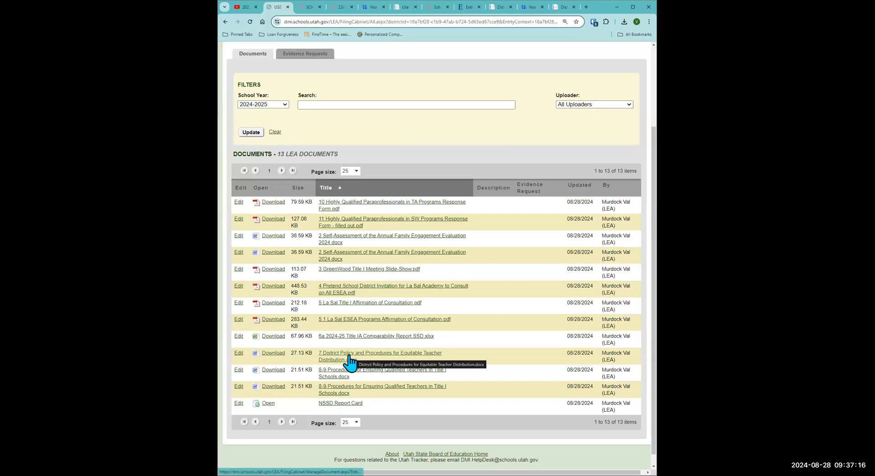
pyautogui.scroll(3, 350, 362)
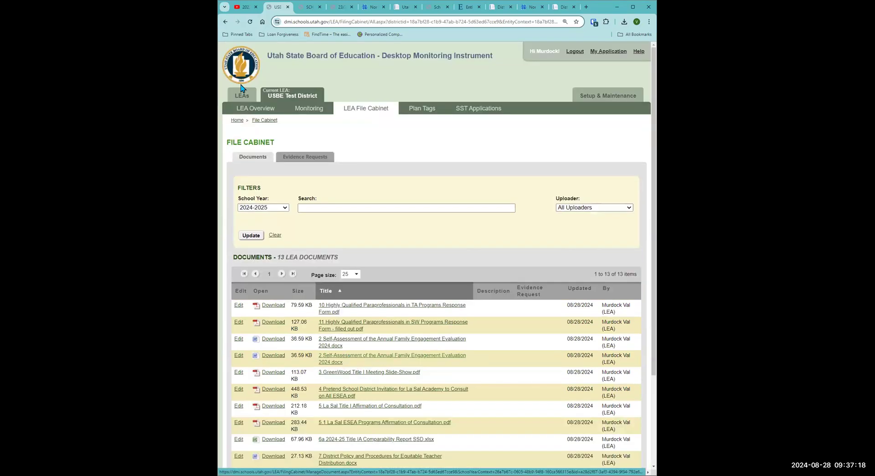
pyautogui.click(243, 110)
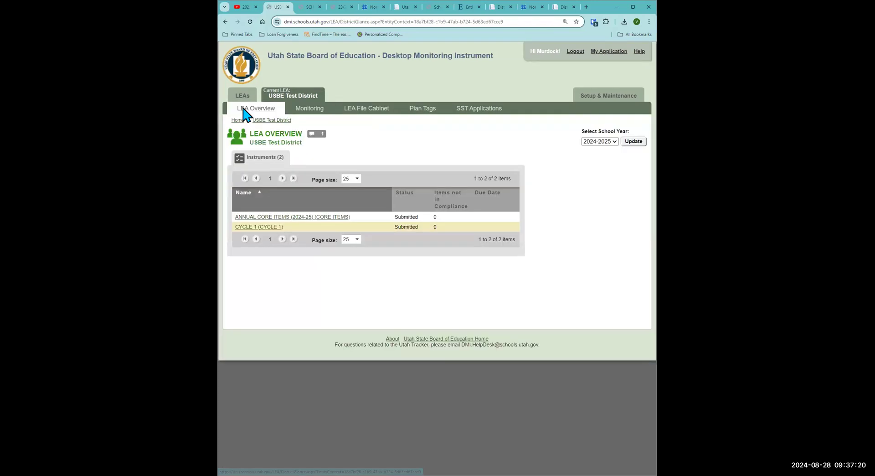